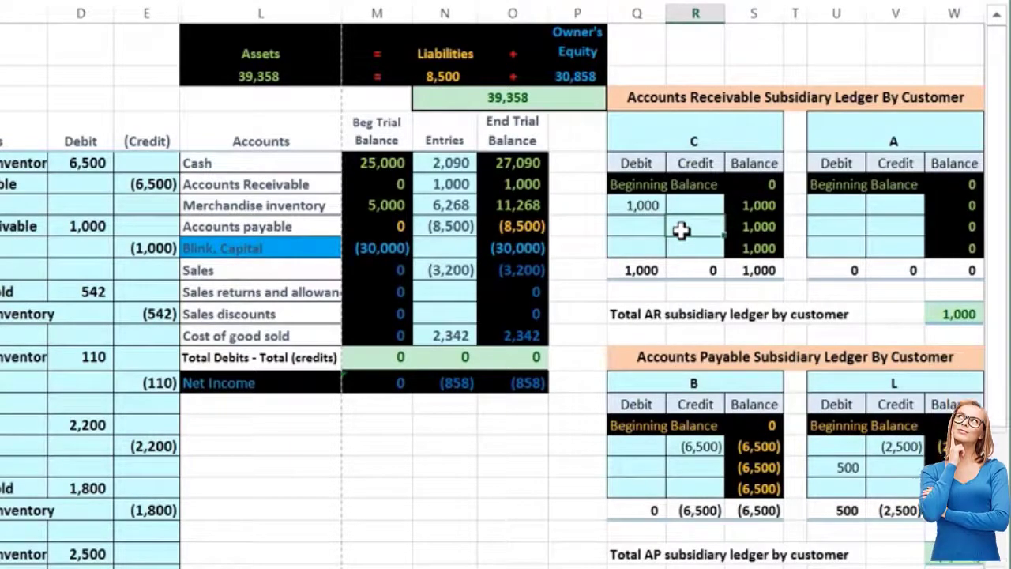
Step: Calculate the 2% discount on the 1,000 invoice (1000 × 0.02 = 20) in Calculator
{"action": "scroll", "coordinate": [264, 481], "scroll_direction": "down", "scroll_amount": 4}
{"action": "scroll", "coordinate": [303, 494], "scroll_direction": "left", "scroll_amount": 3}
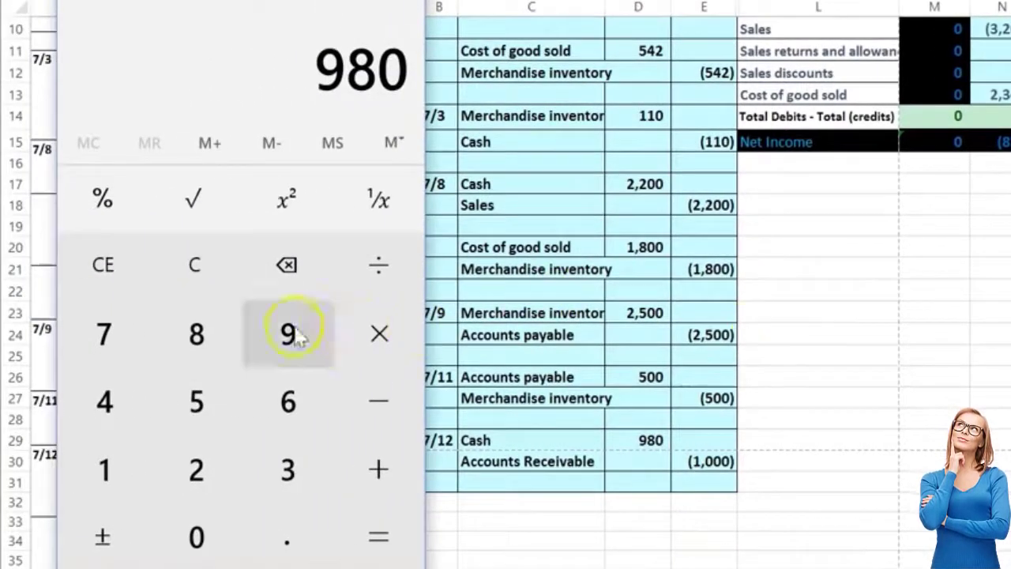
{"action": "left_click", "coordinate": [204, 270]}
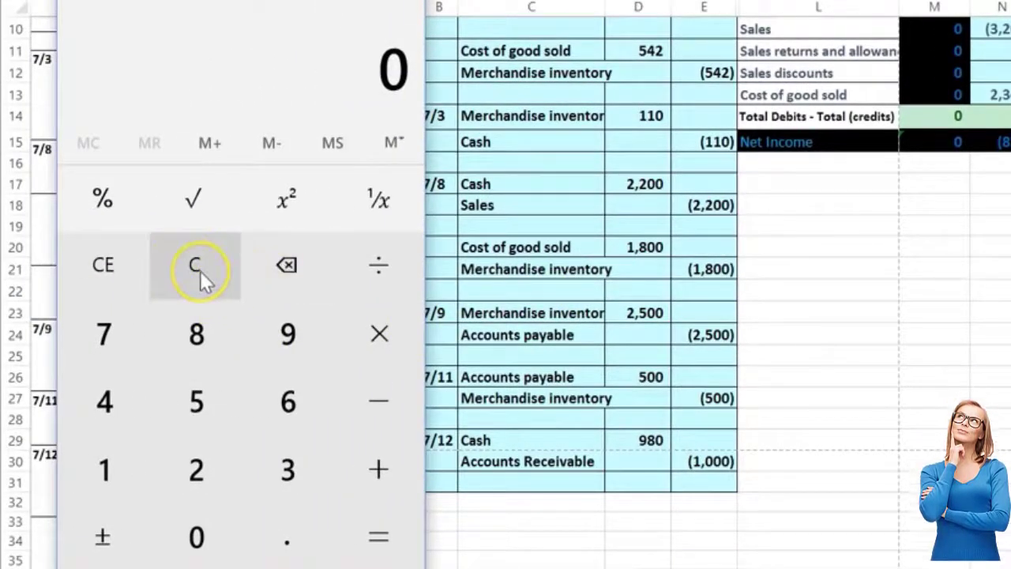
{"action": "type", "text": "10"}
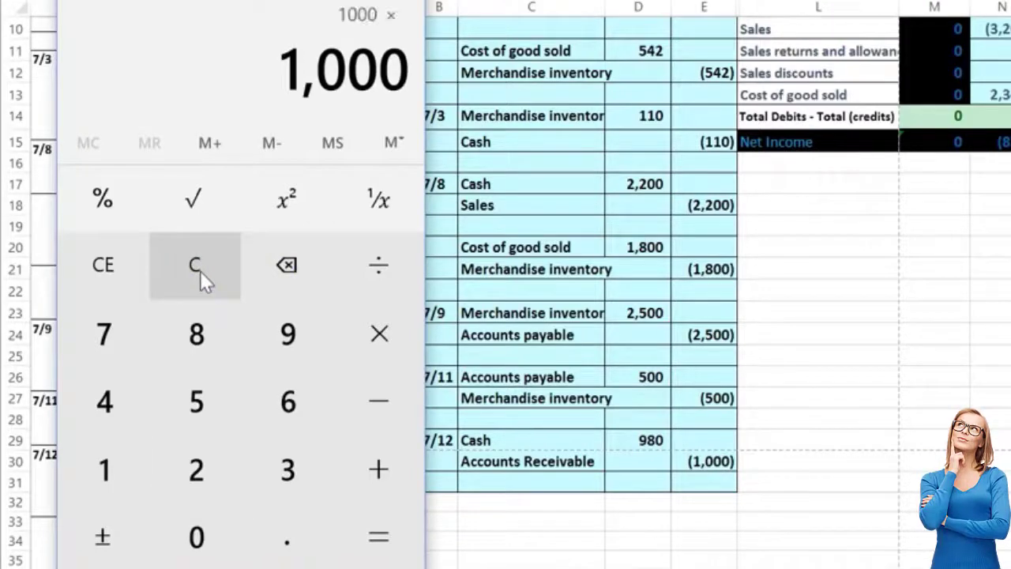
{"action": "type", "text": ".02"}
{"action": "key", "text": "Return"}
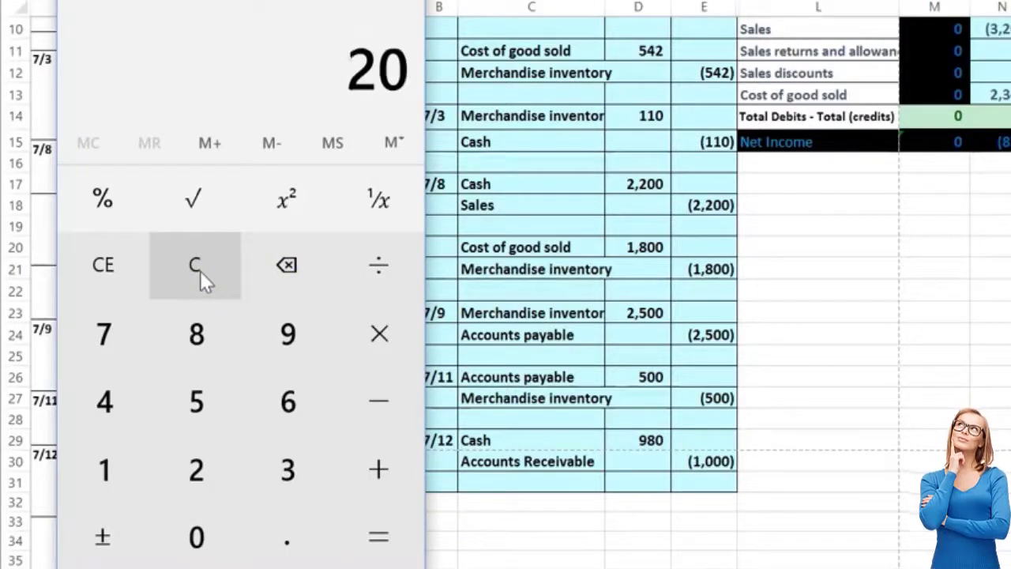
{"action": "left_click", "coordinate": [598, 271]}
{"action": "left_click", "coordinate": [639, 474]}
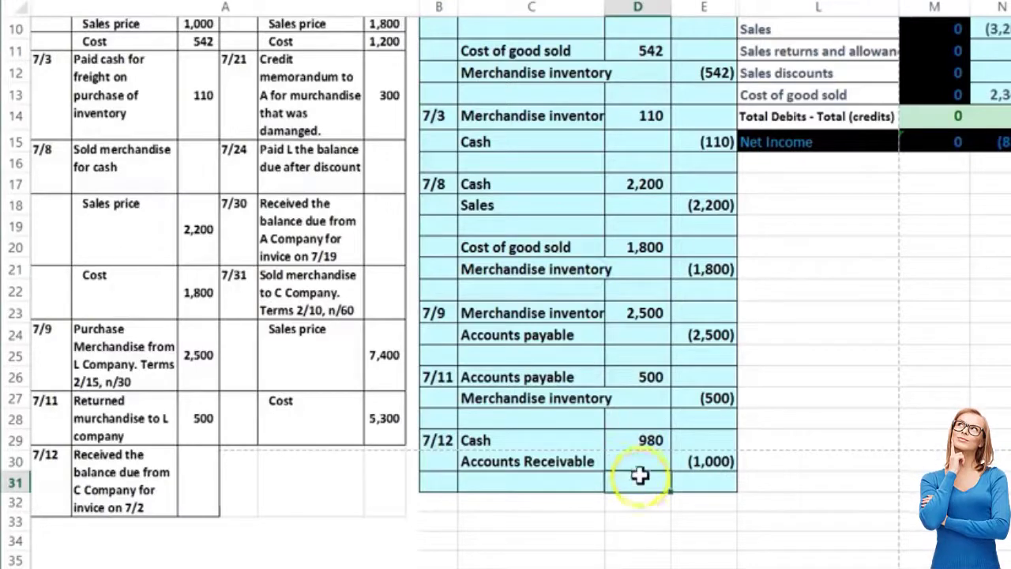
Step: Enter =-SUM(D29:E30) below Cash 980, giving a 20 debit so the 7/12 entry sums to 0
{"action": "left_click_drag", "start_coordinate": [692, 461], "coordinate": [650, 438]}
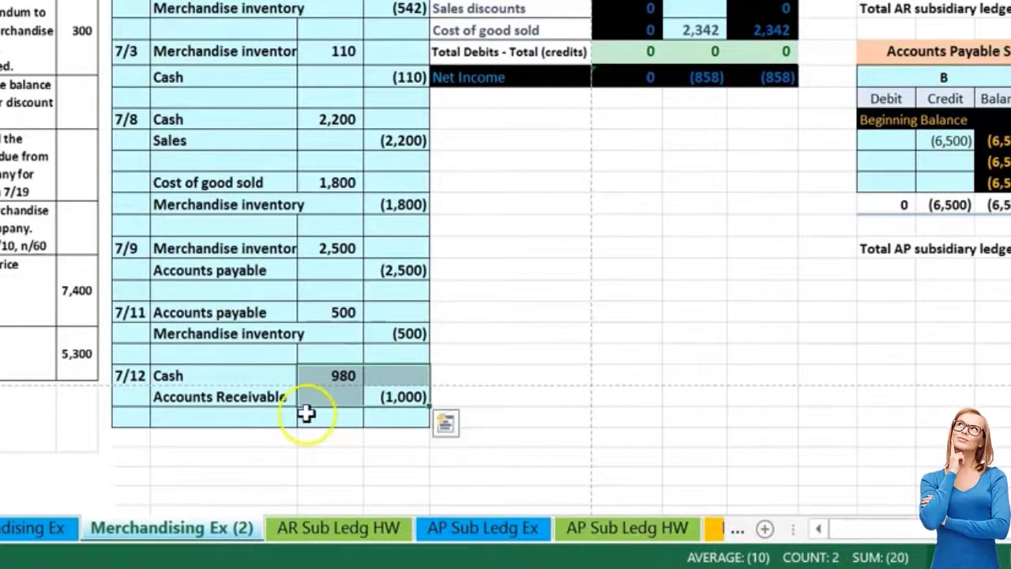
{"action": "left_click", "coordinate": [307, 415]}
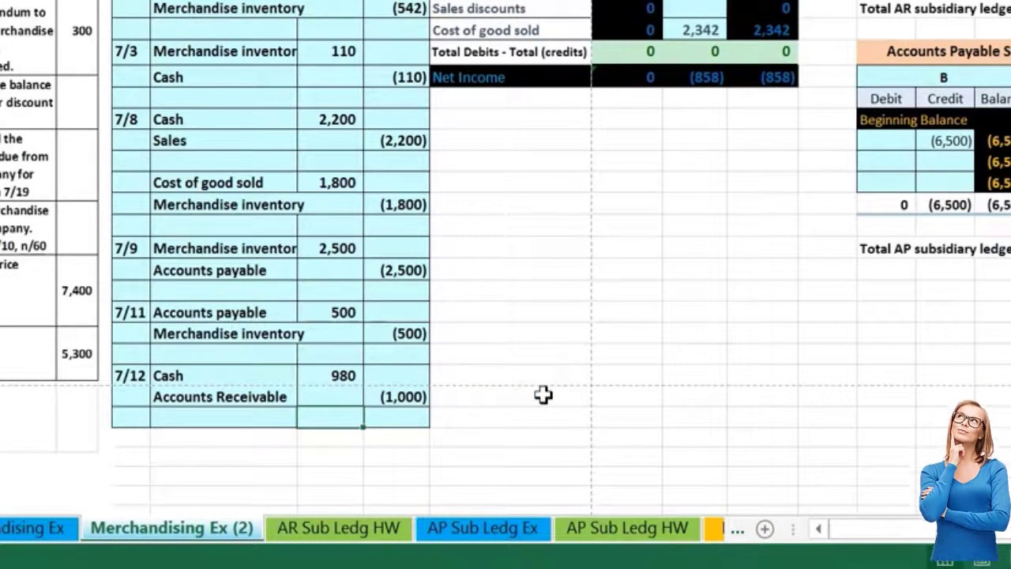
{"action": "type", "text": "-sum(D29"}
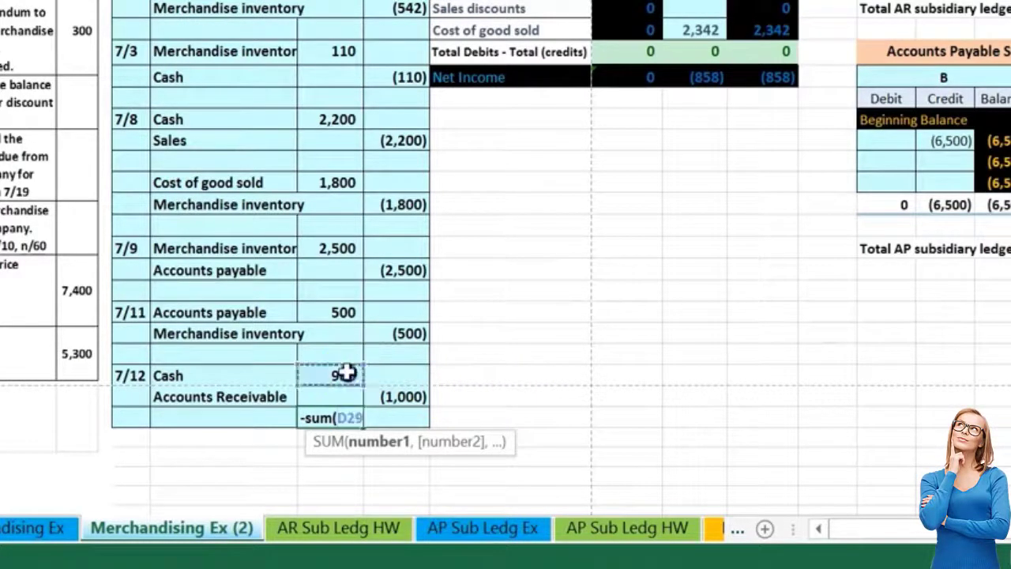
{"action": "left_click_drag", "start_coordinate": [347, 374], "coordinate": [388, 391]}
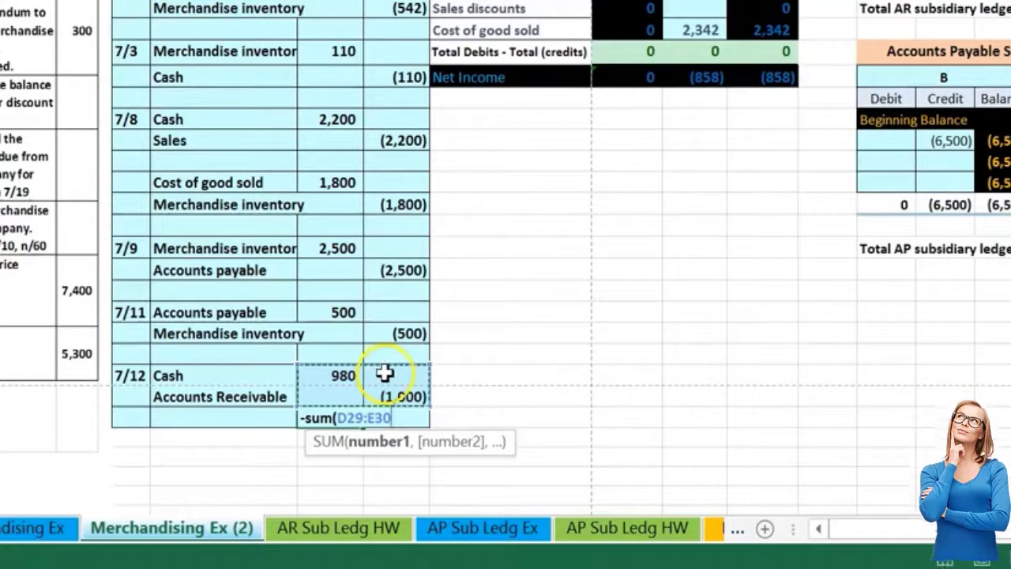
{"action": "left_click", "coordinate": [484, 395]}
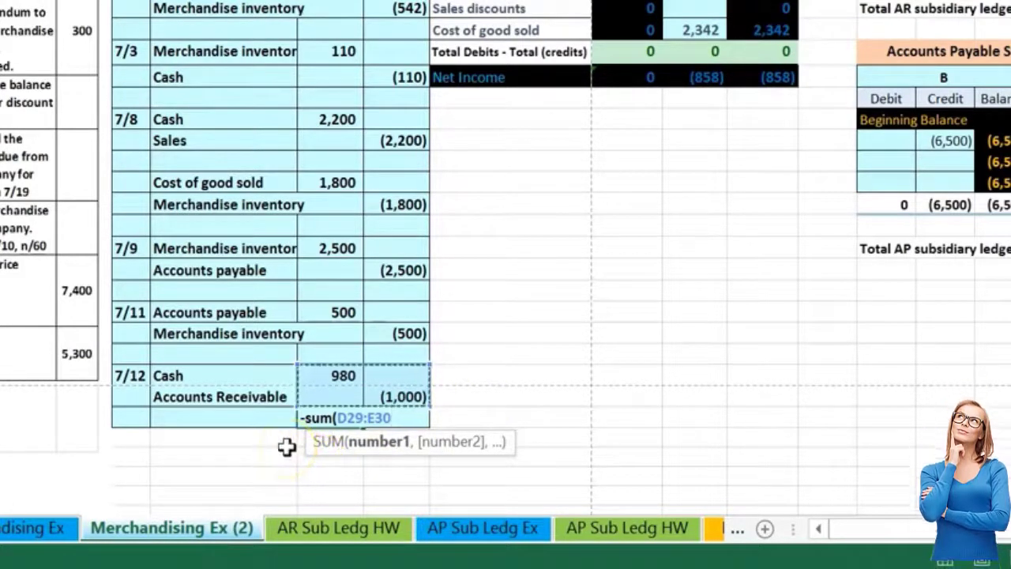
{"action": "key", "text": "Return"}
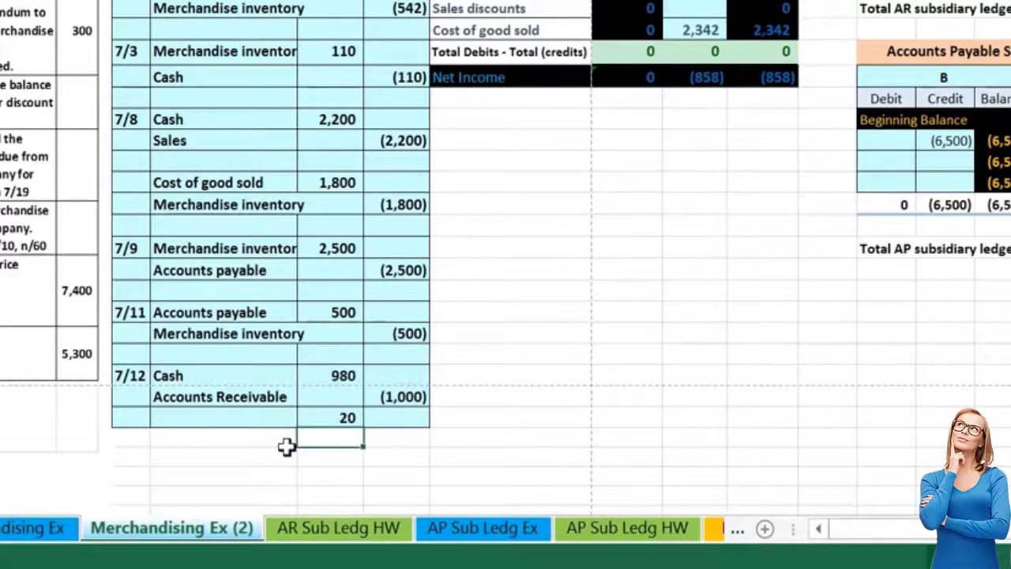
{"action": "left_click_drag", "start_coordinate": [338, 377], "coordinate": [374, 409]}
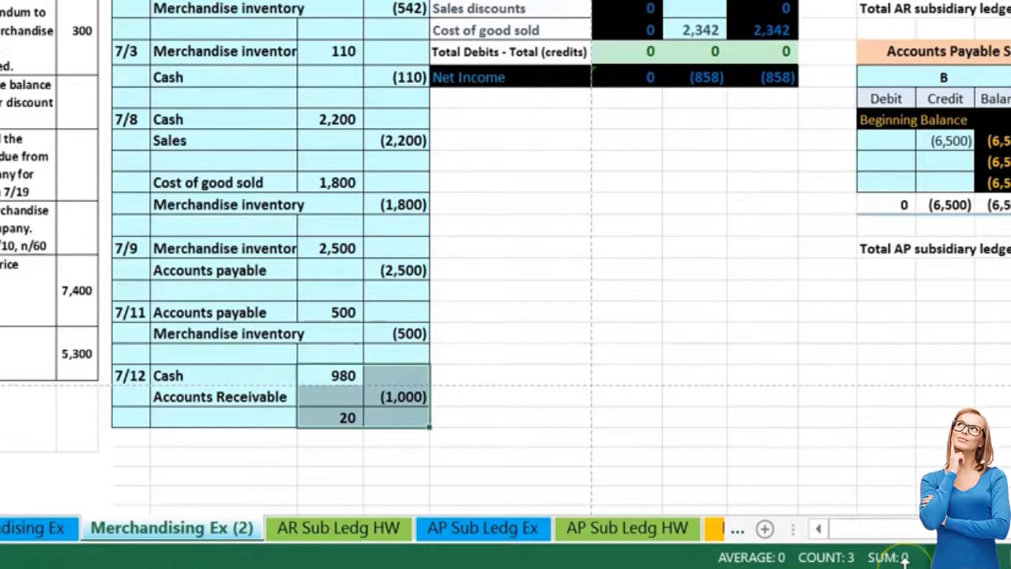
{"action": "left_click", "coordinate": [237, 420]}
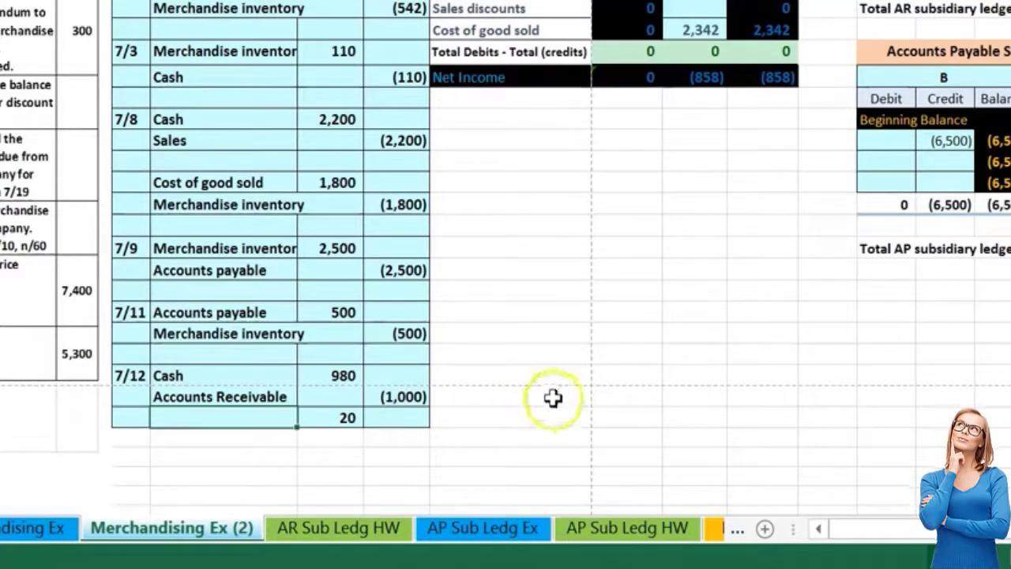
{"action": "scroll", "coordinate": [551, 401], "scroll_direction": "up", "scroll_amount": 1}
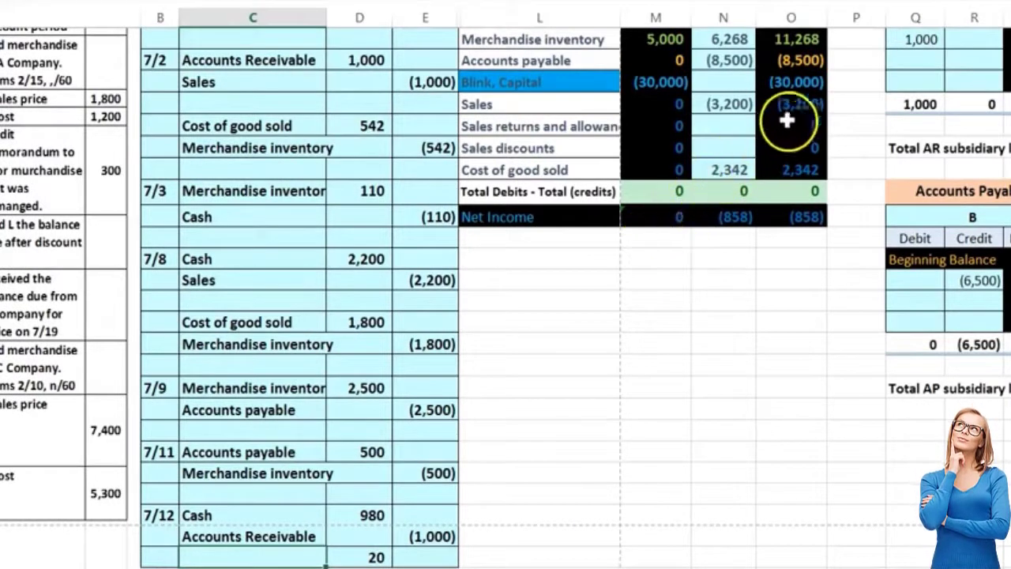
Step: Paste 'Sales discounts' from the trial balance as values beside the 20 debit
{"action": "left_click", "coordinate": [791, 104]}
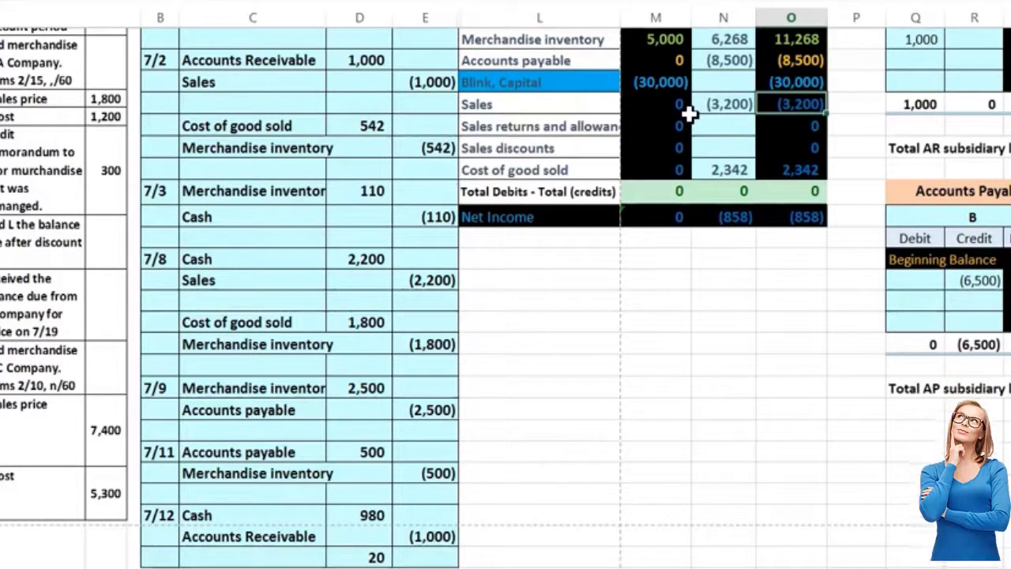
{"action": "left_click", "coordinate": [593, 145]}
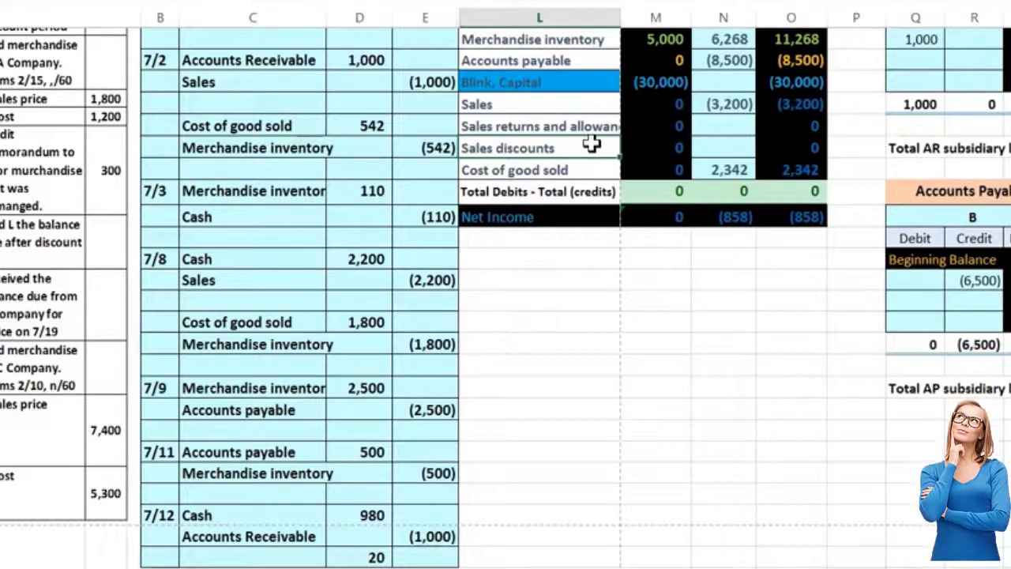
{"action": "right_click", "coordinate": [591, 144]}
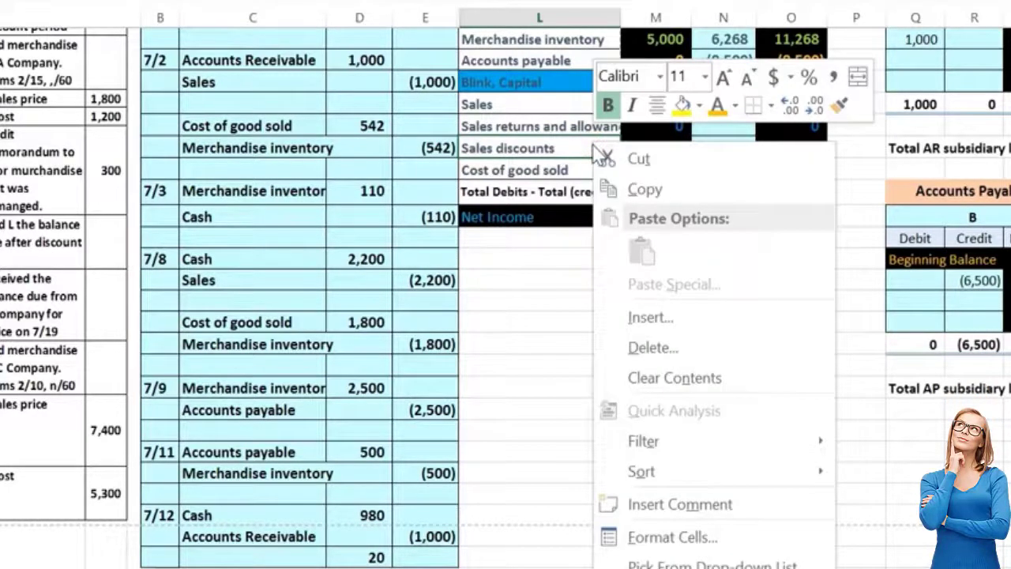
{"action": "left_click", "coordinate": [606, 188]}
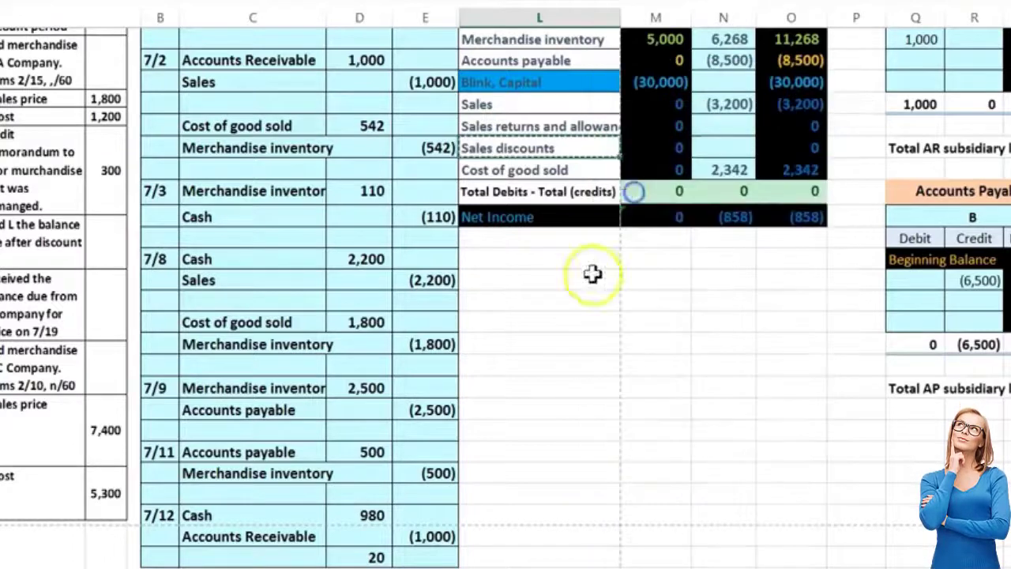
{"action": "right_click", "coordinate": [278, 558]}
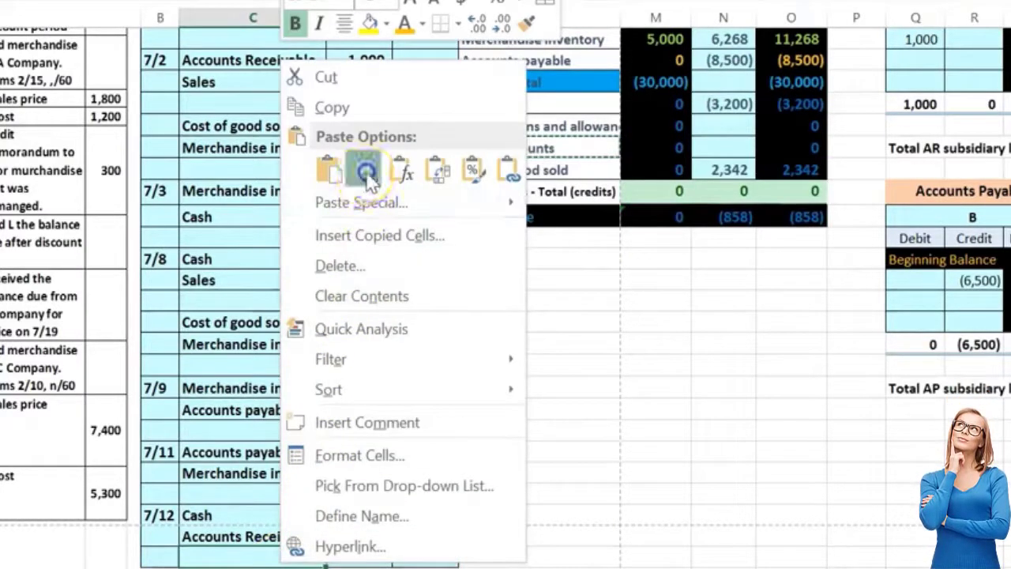
{"action": "left_click", "coordinate": [366, 174]}
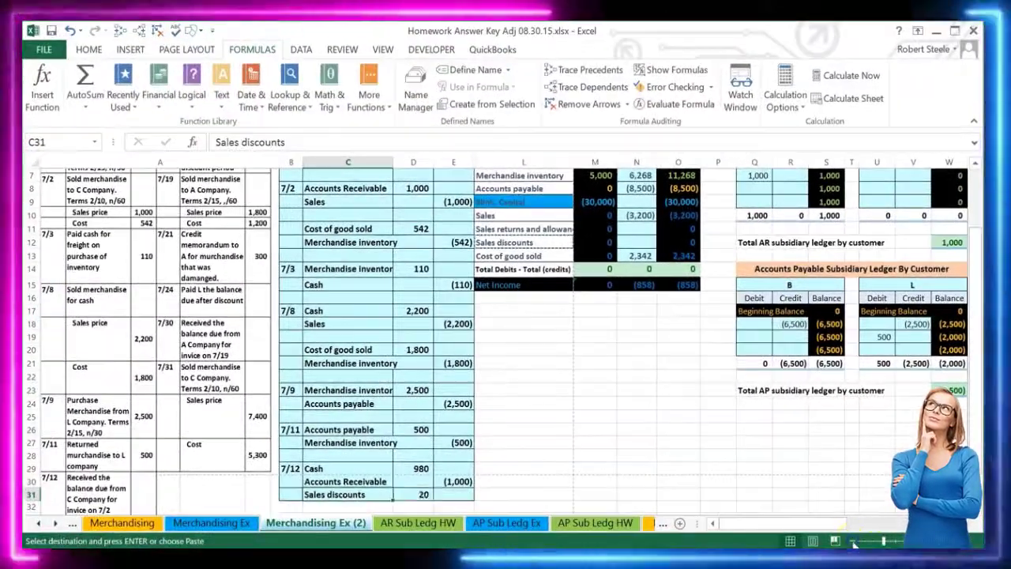
{"action": "left_click", "coordinate": [854, 541]}
{"action": "left_click", "coordinate": [854, 541]}
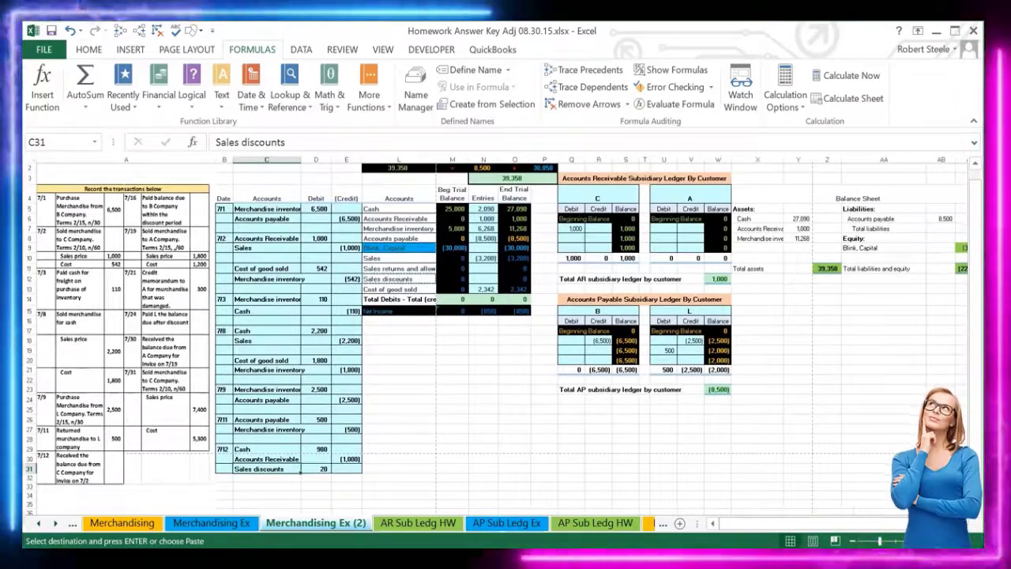
Step: Add the 7/12 Cash debit of 980 to the trial balance Cash entries formula
{"action": "scroll", "coordinate": [717, 519], "scroll_direction": "up", "scroll_amount": 1, "text": "ctrl"}
{"action": "scroll", "coordinate": [731, 525], "scroll_direction": "up", "scroll_amount": 1, "text": "ctrl"}
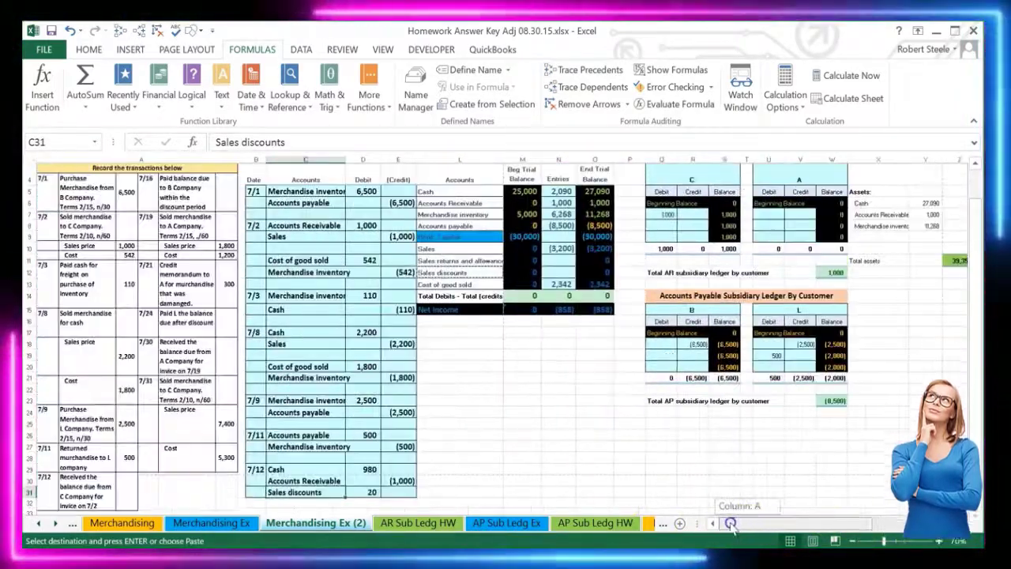
{"action": "scroll", "coordinate": [513, 458], "scroll_direction": "up", "scroll_amount": 1}
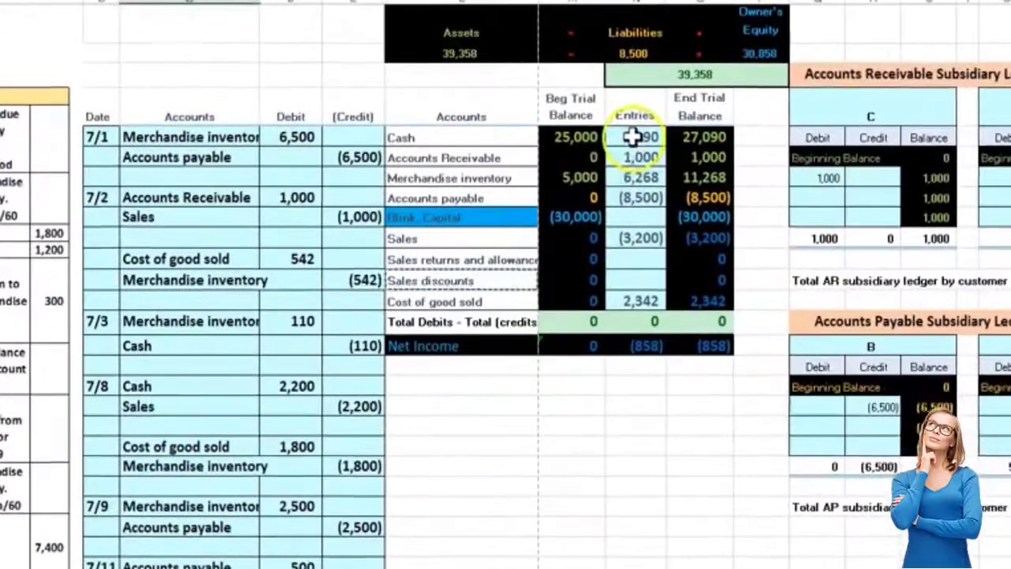
{"action": "double_click", "coordinate": [633, 137]}
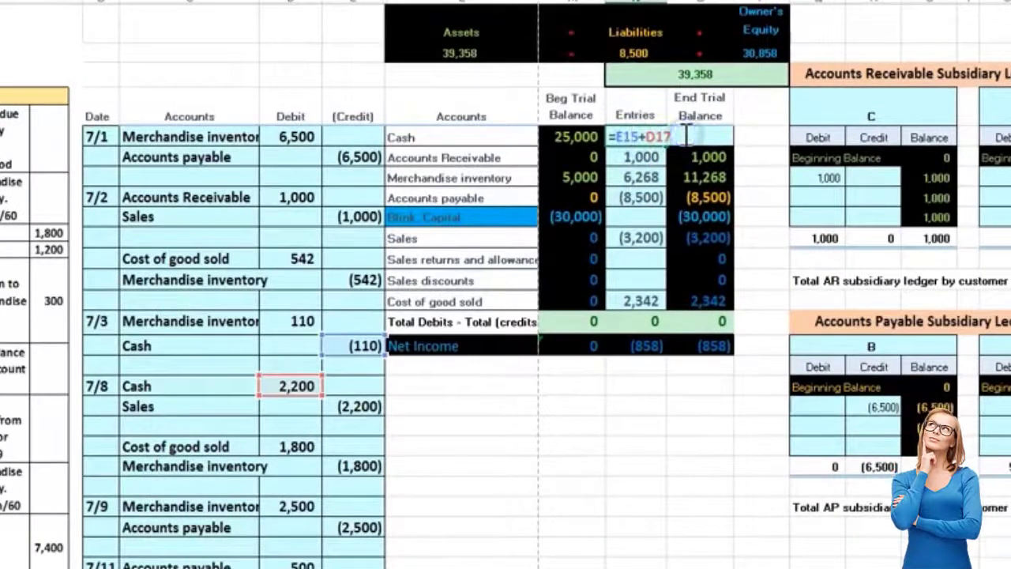
{"action": "type", "text": "+"}
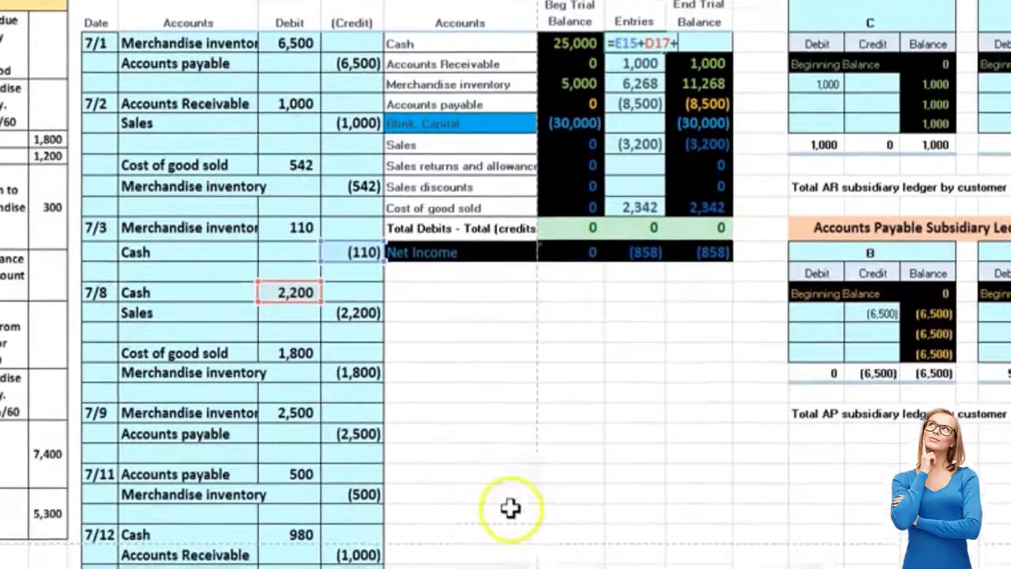
{"action": "left_click", "coordinate": [304, 523]}
{"action": "left_click", "coordinate": [300, 517]}
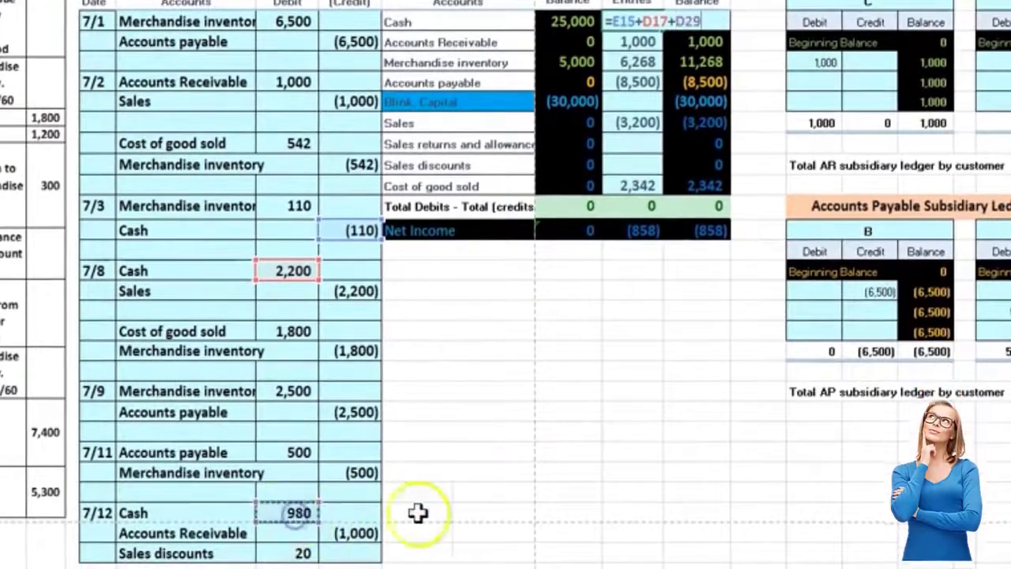
{"action": "key", "text": "Return"}
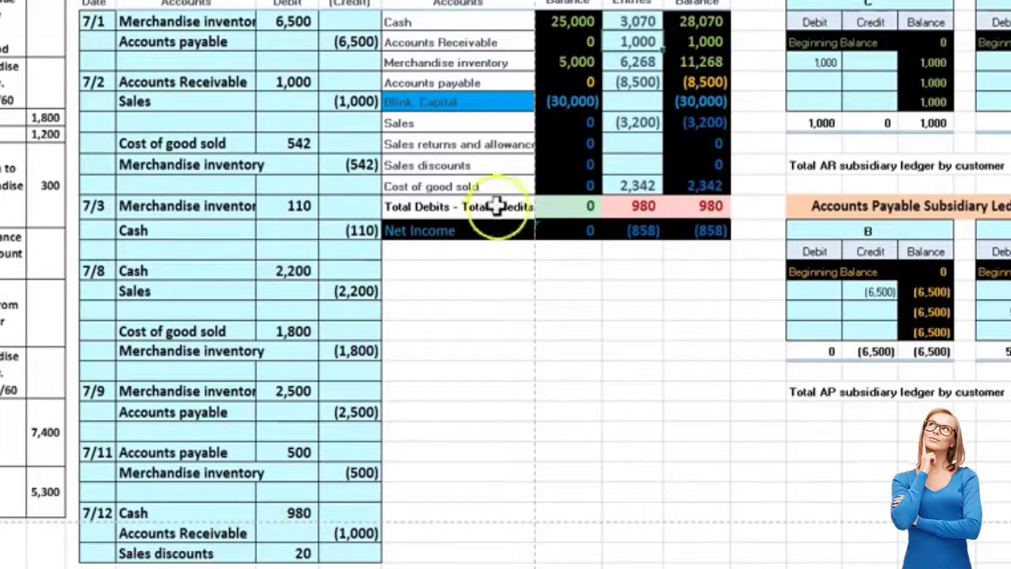
Step: Add the 7/12 (1,000) credit to the Accounts Receivable entries formula
{"action": "left_click", "coordinate": [620, 44]}
{"action": "double_click", "coordinate": [623, 43]}
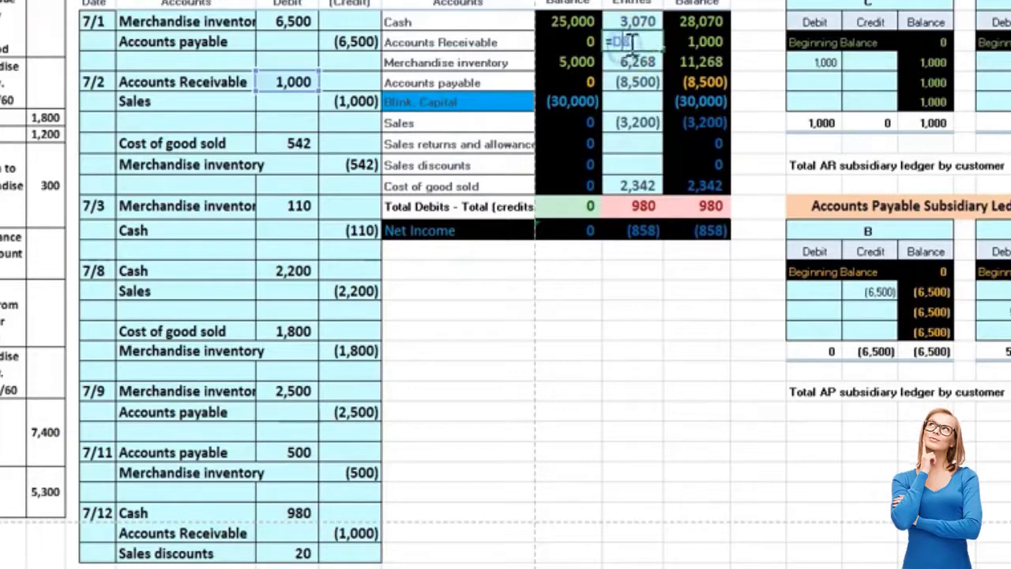
{"action": "type", "text": "+"}
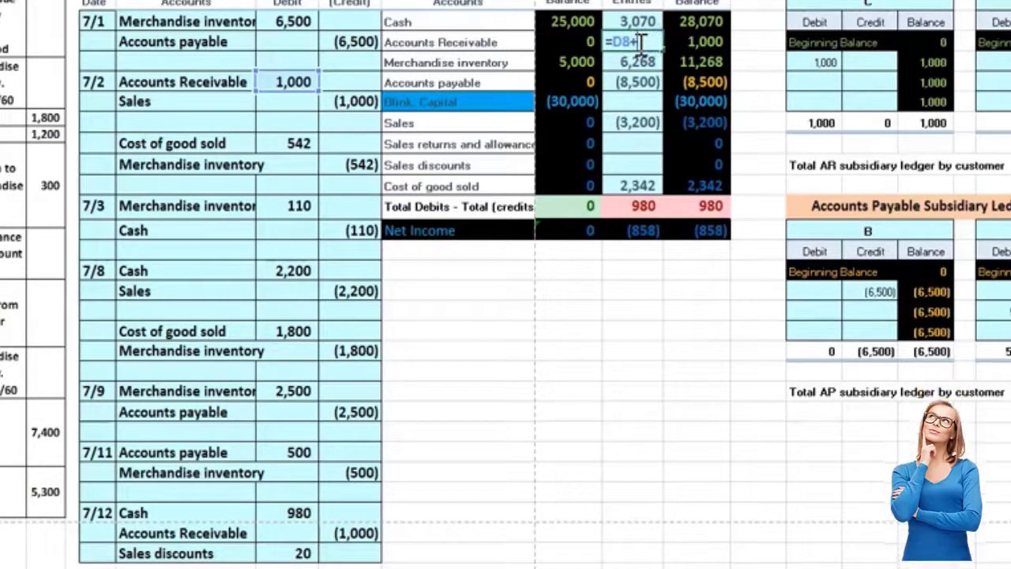
{"action": "left_click", "coordinate": [360, 533]}
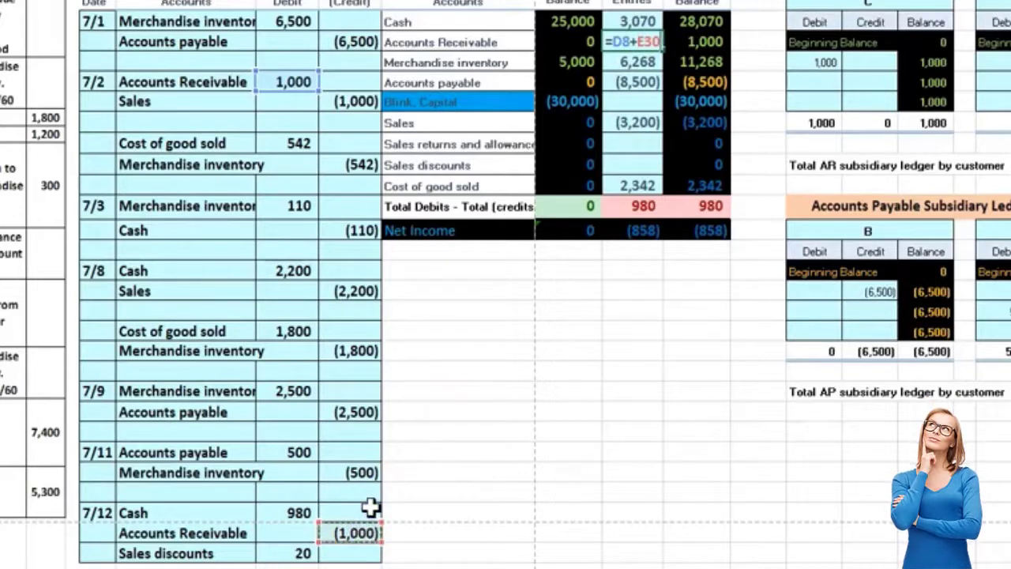
{"action": "key", "text": "Return"}
{"action": "left_click", "coordinate": [492, 353]}
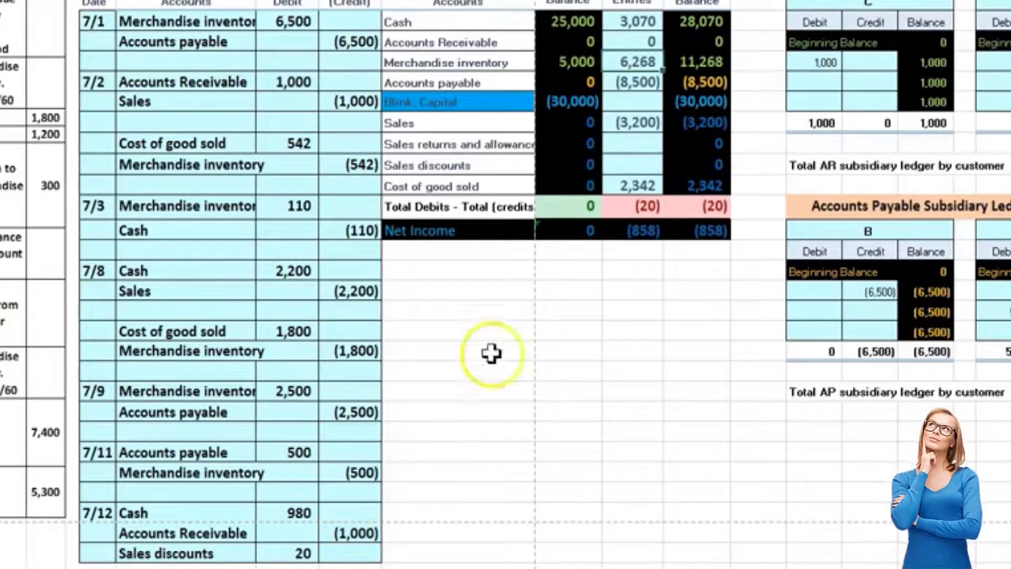
Step: Link Sales discounts entries to the 7/12 debit of 20 and verify the Net Income formula
{"action": "left_click", "coordinate": [624, 163]}
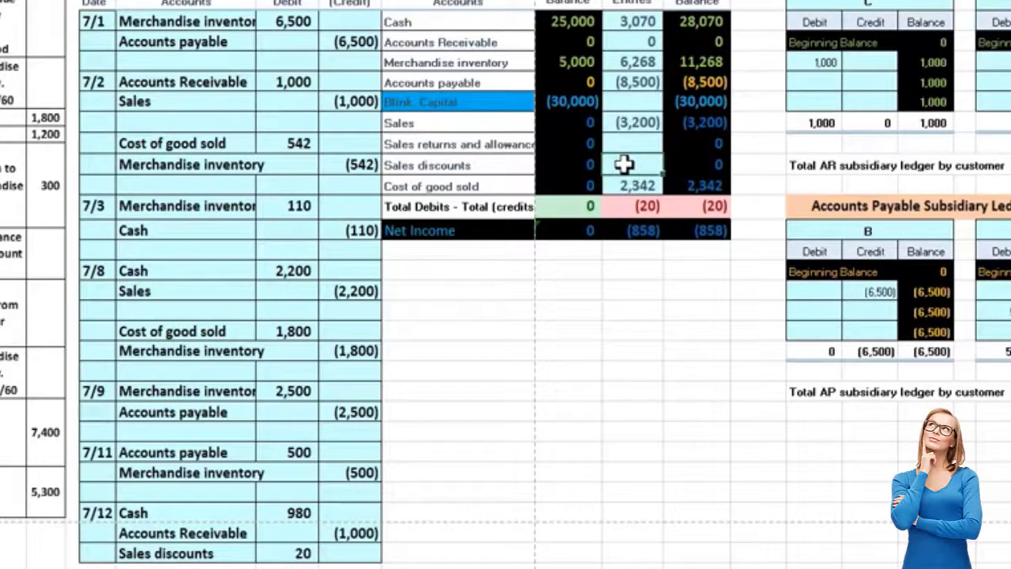
{"action": "type", "text": "="}
{"action": "left_click", "coordinate": [316, 550]}
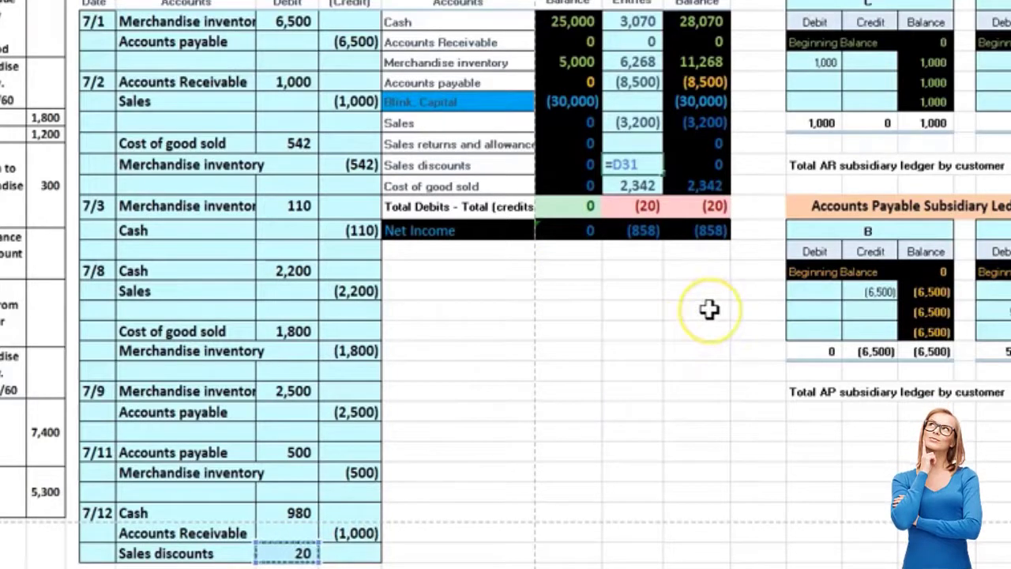
{"action": "key", "text": "Return"}
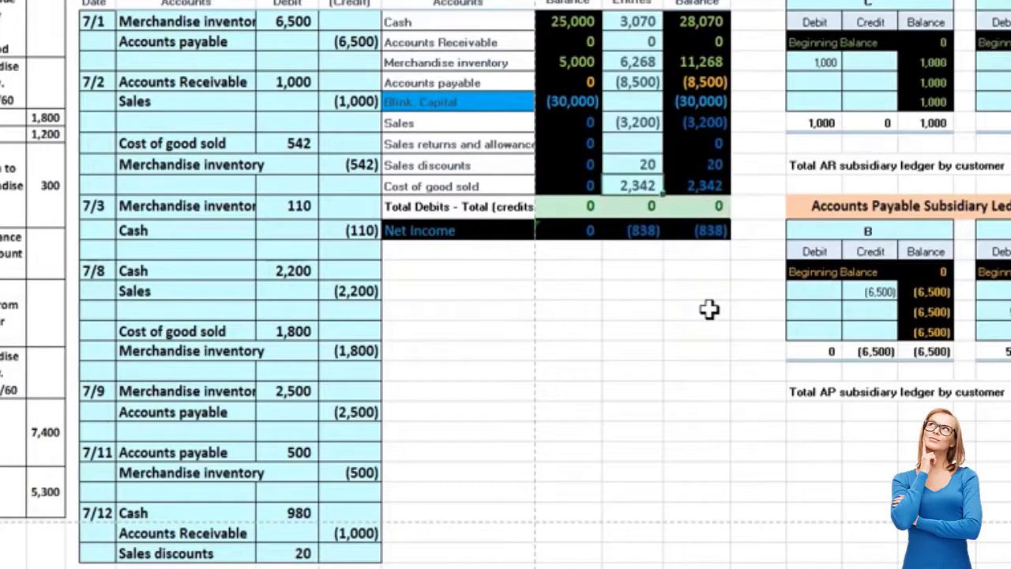
{"action": "left_click", "coordinate": [645, 234]}
{"action": "double_click", "coordinate": [646, 234]}
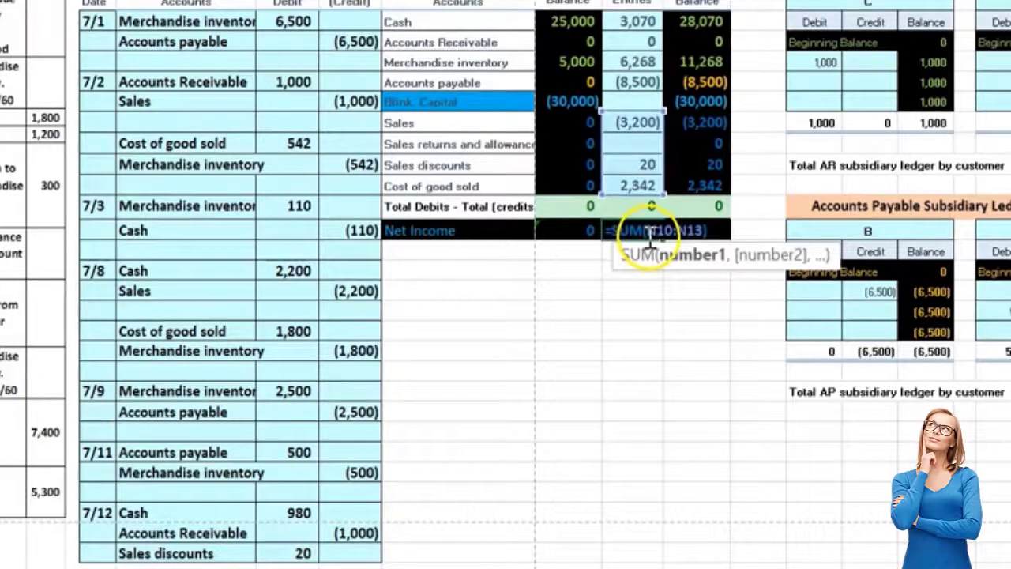
{"action": "key", "text": "Return"}
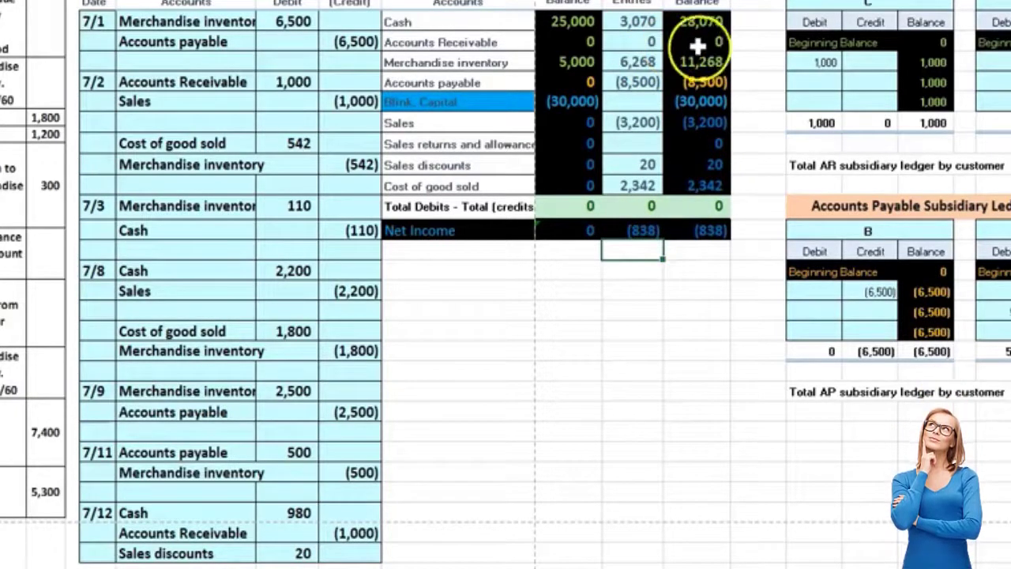
{"action": "left_click", "coordinate": [863, 81]}
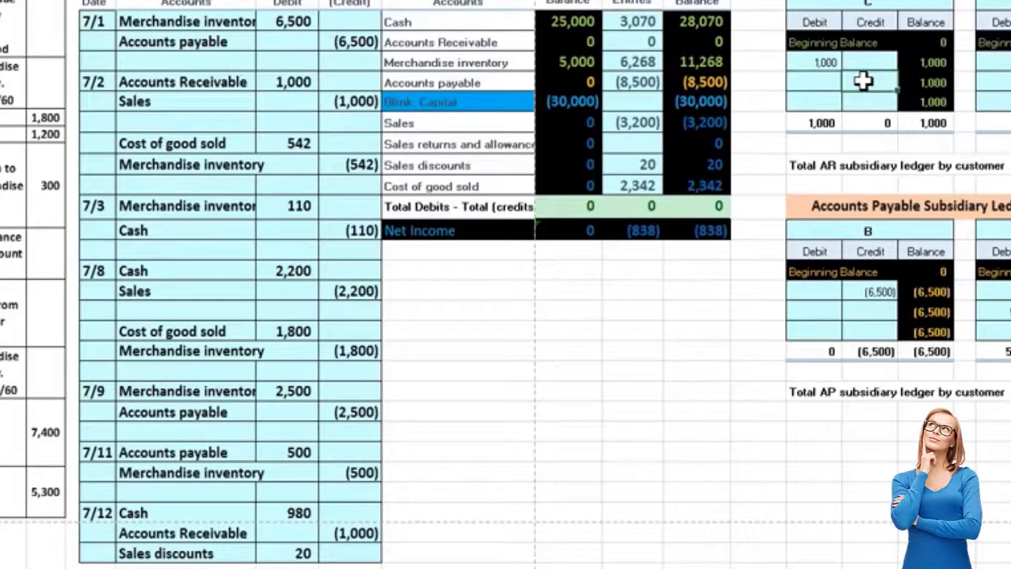
Step: Set customer C's ledger Credit cell to reference the 7/12 (1,000) journal amount
{"action": "type", "text": "="}
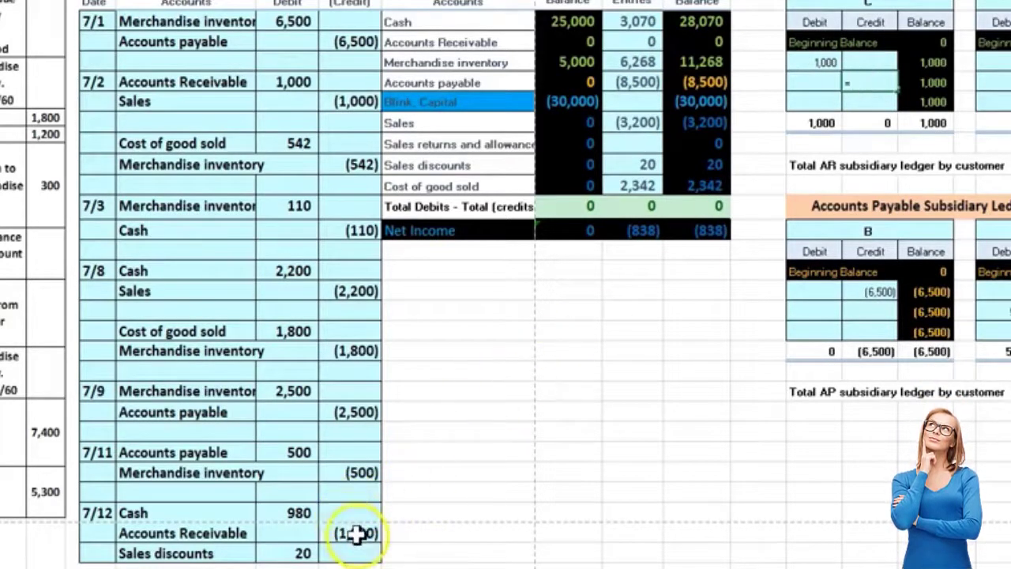
{"action": "key", "text": "Return"}
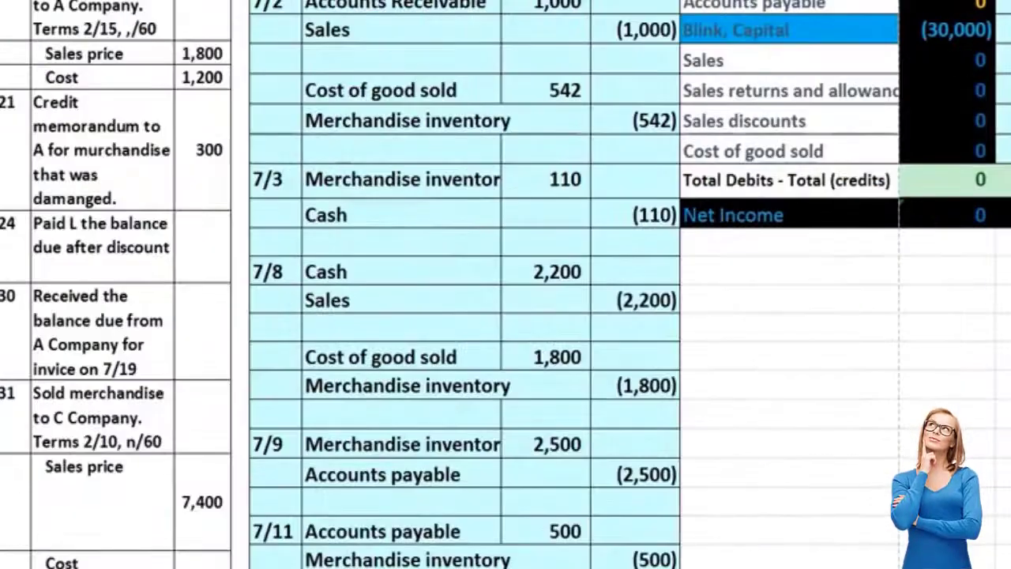
{"action": "scroll", "coordinate": [786, 518], "scroll_direction": "up", "scroll_amount": 3}
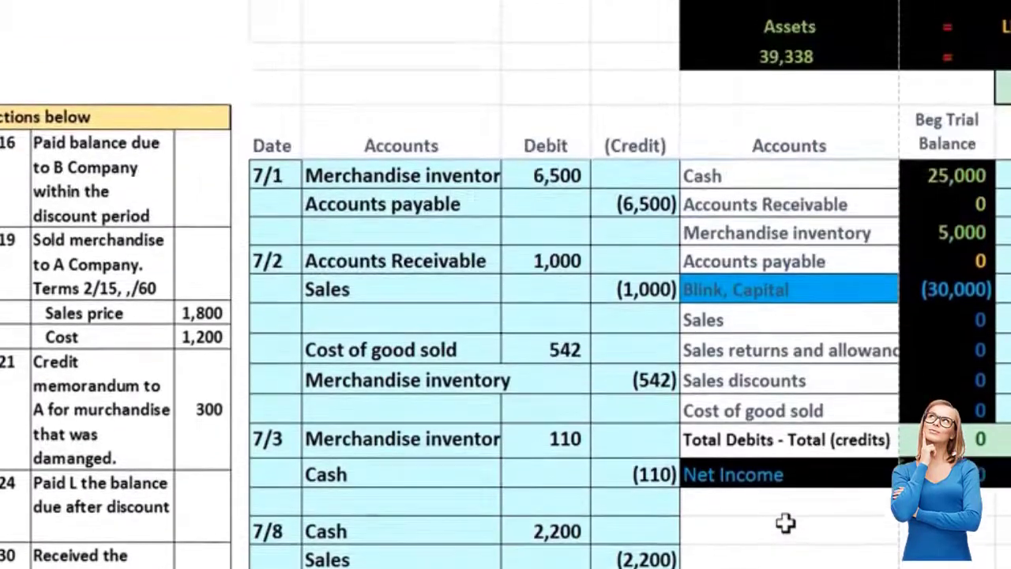
{"action": "scroll", "coordinate": [767, 515], "scroll_direction": "down", "scroll_amount": 7}
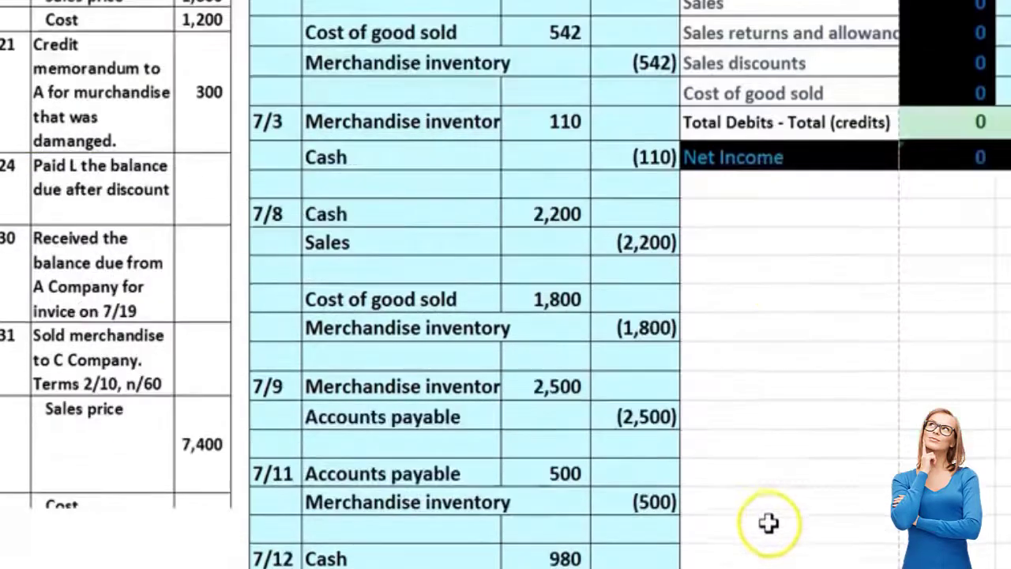
{"action": "scroll", "coordinate": [766, 524], "scroll_direction": "up", "scroll_amount": 7}
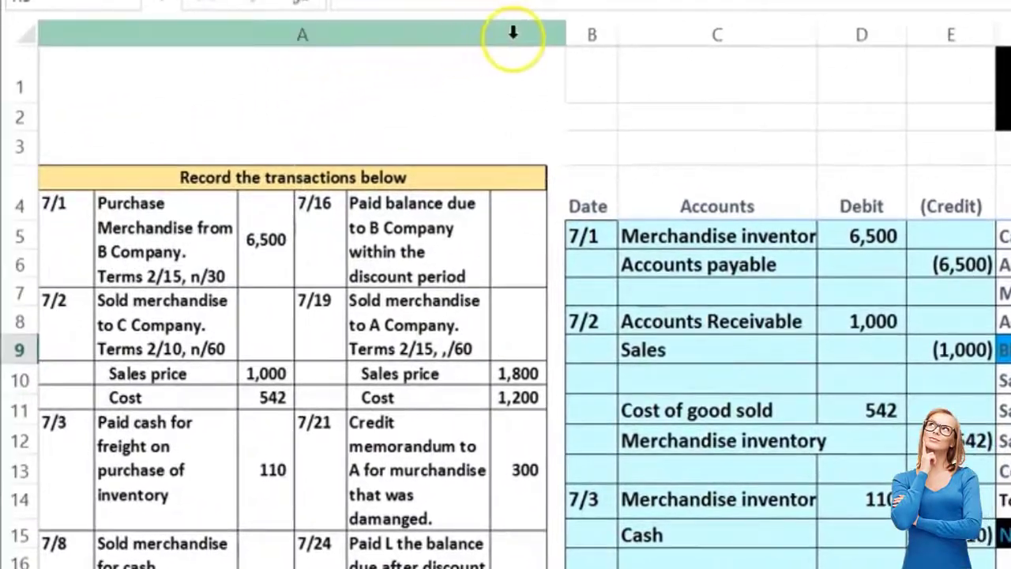
Step: Select columns E through L, spanning the hidden columns
{"action": "left_click", "coordinate": [588, 33]}
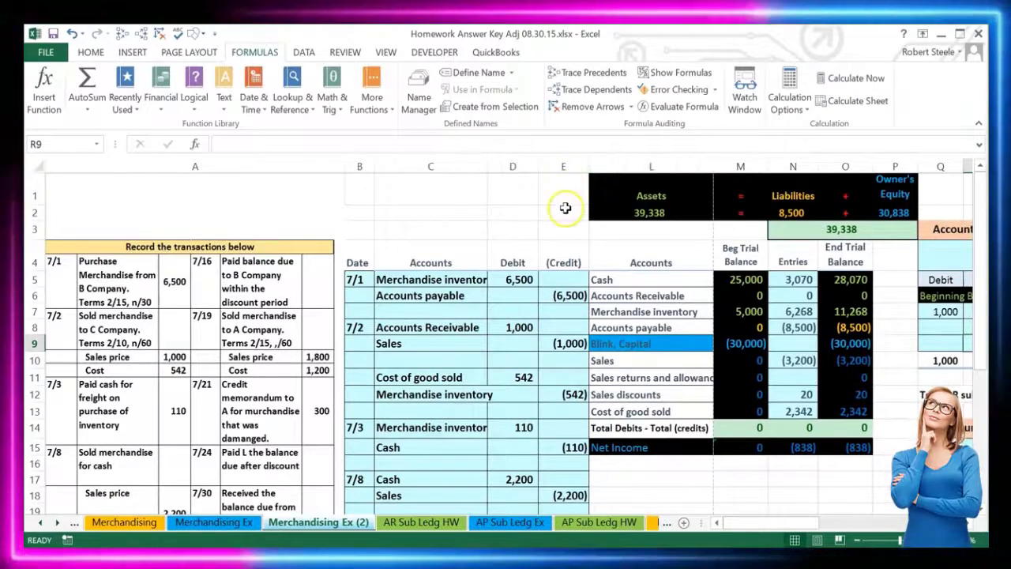
{"action": "left_click", "coordinate": [568, 165]}
{"action": "left_click", "coordinate": [570, 166]}
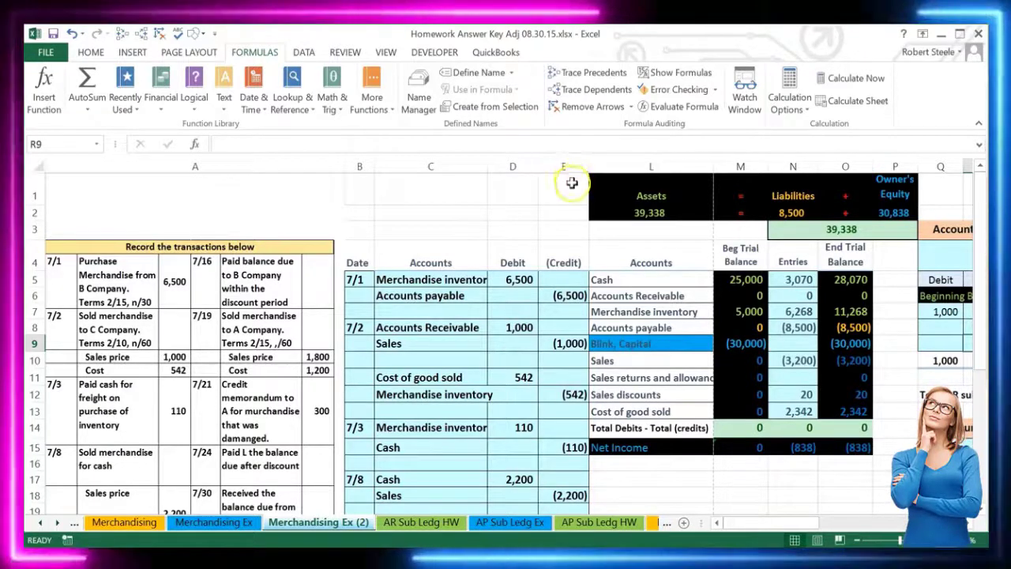
{"action": "left_click_drag", "start_coordinate": [572, 166], "coordinate": [611, 165]}
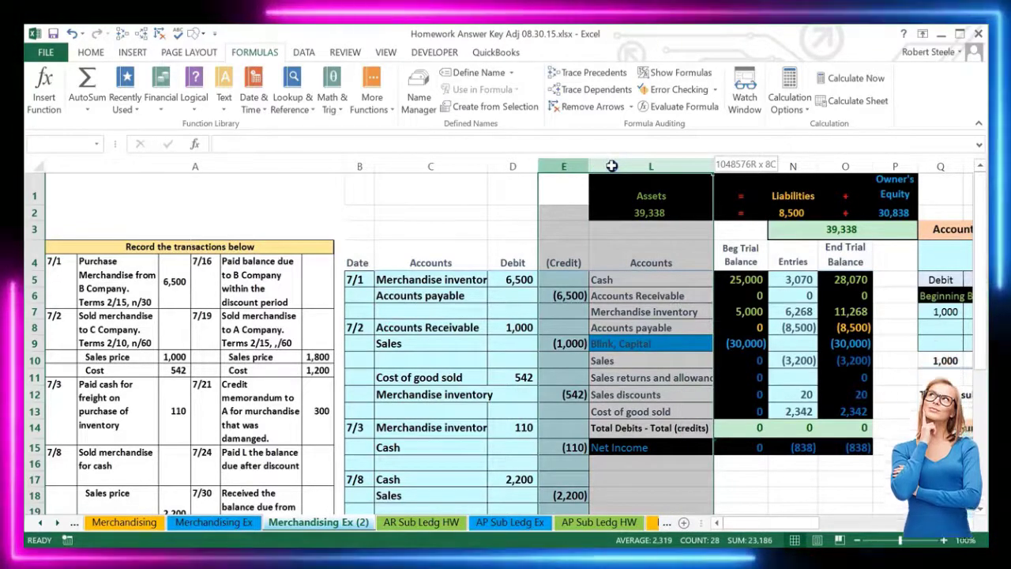
Step: Unhide the columns between E and L to reveal the blank journal
{"action": "left_click_drag", "start_coordinate": [612, 165], "coordinate": [612, 164]}
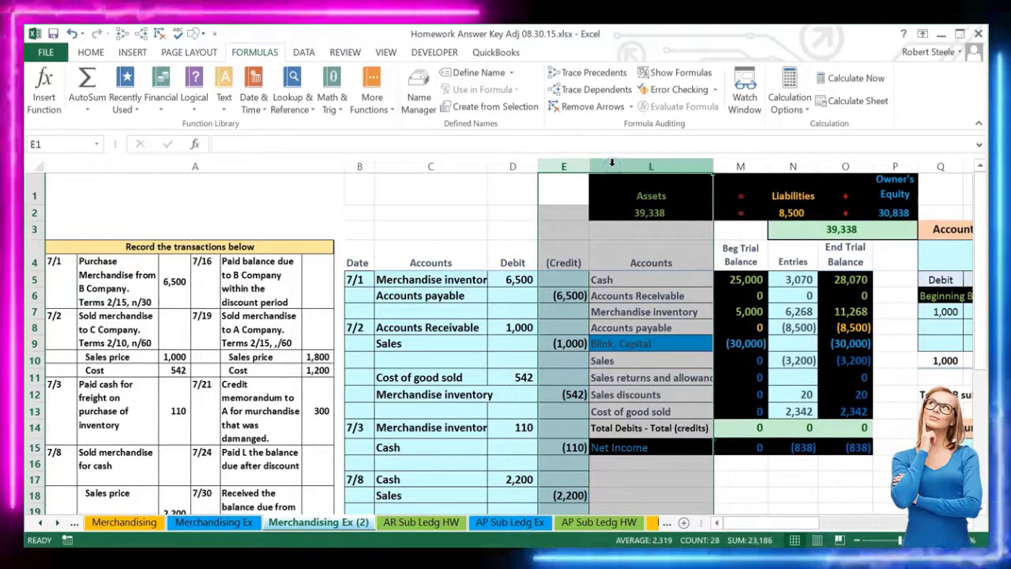
{"action": "right_click", "coordinate": [613, 237]}
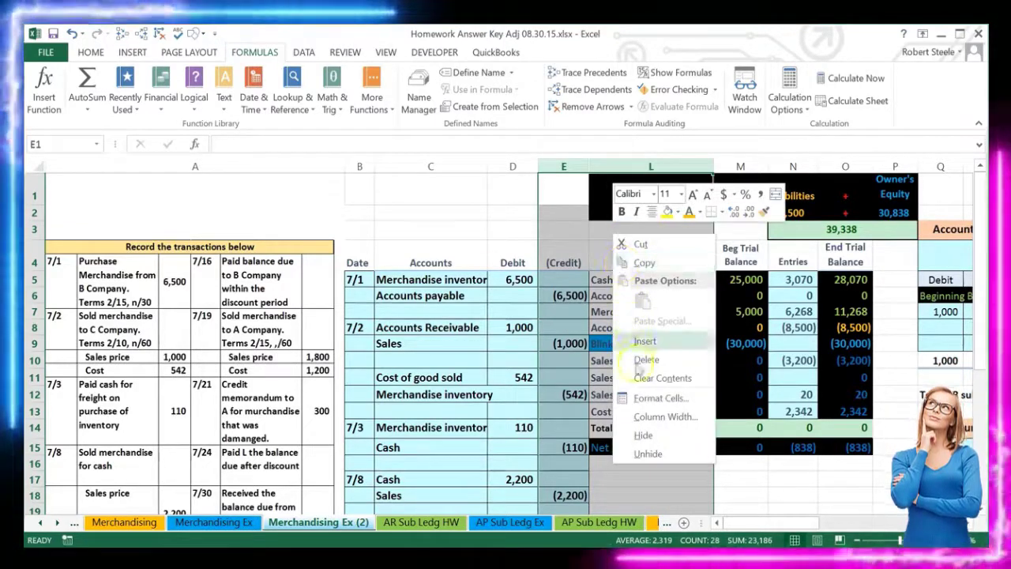
{"action": "left_click", "coordinate": [638, 453]}
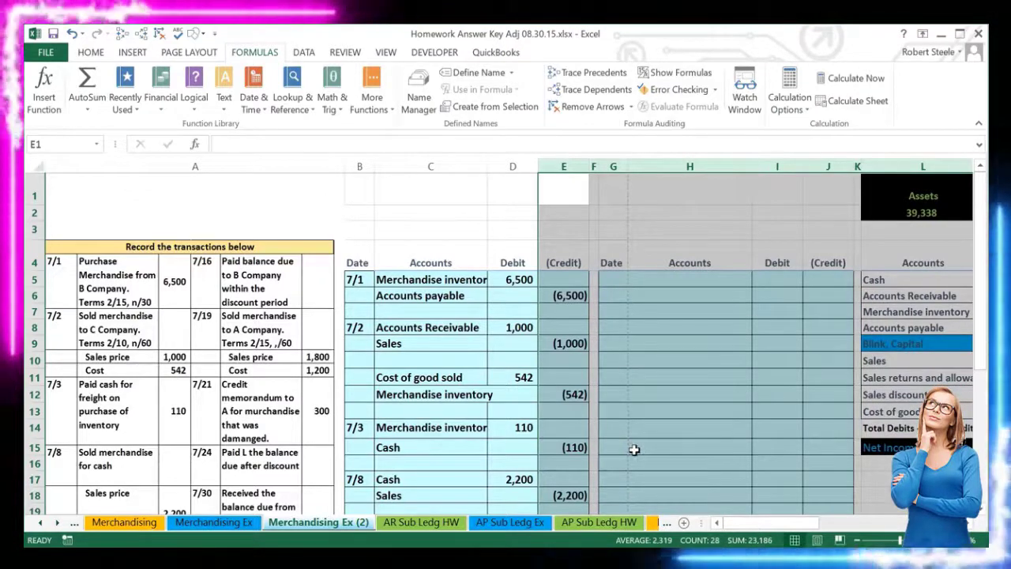
{"action": "left_click", "coordinate": [635, 452]}
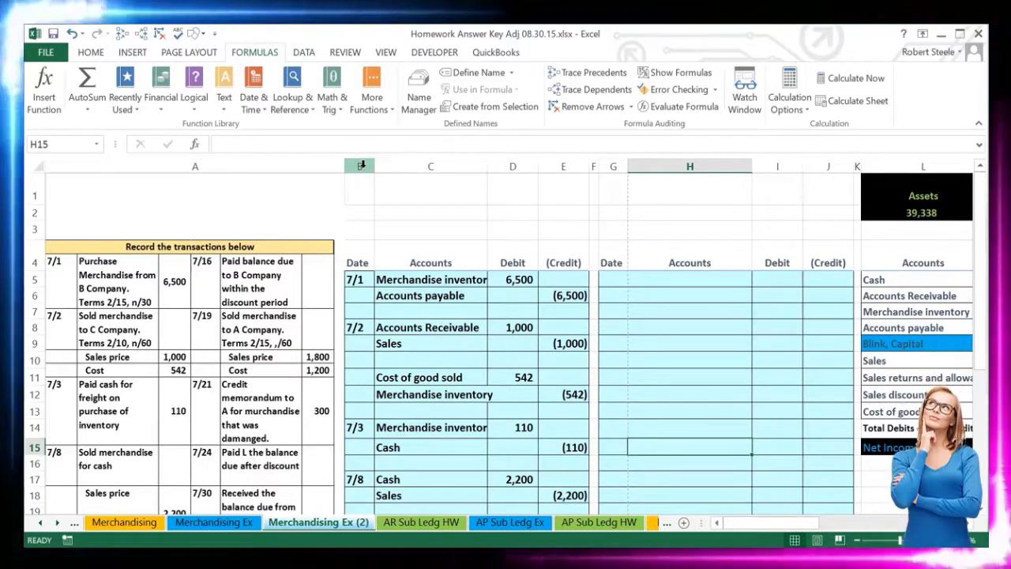
Step: Hide columns B:F holding the completed journal
{"action": "left_click", "coordinate": [361, 166]}
{"action": "left_click_drag", "start_coordinate": [373, 168], "coordinate": [590, 166]}
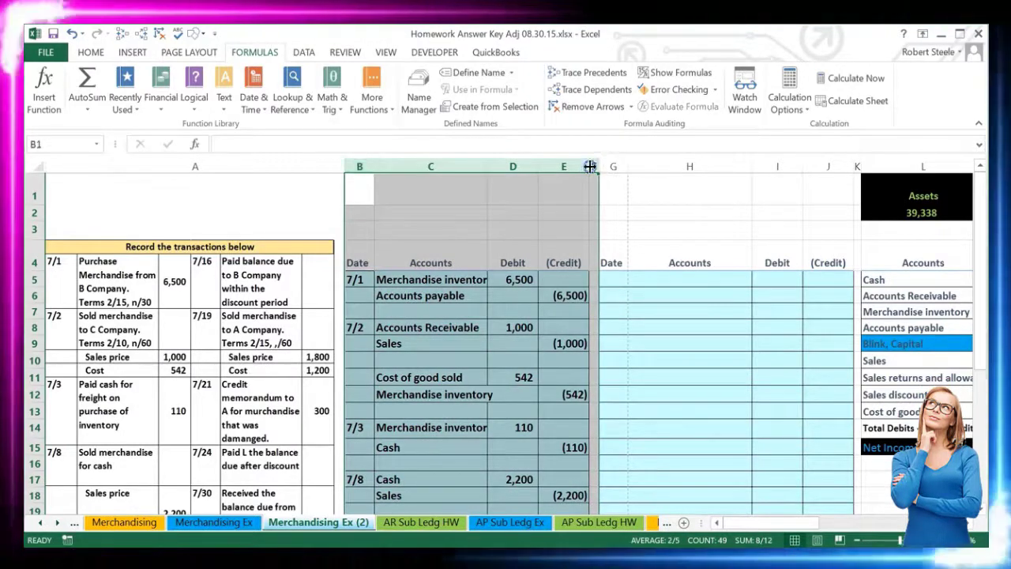
{"action": "right_click", "coordinate": [471, 230]}
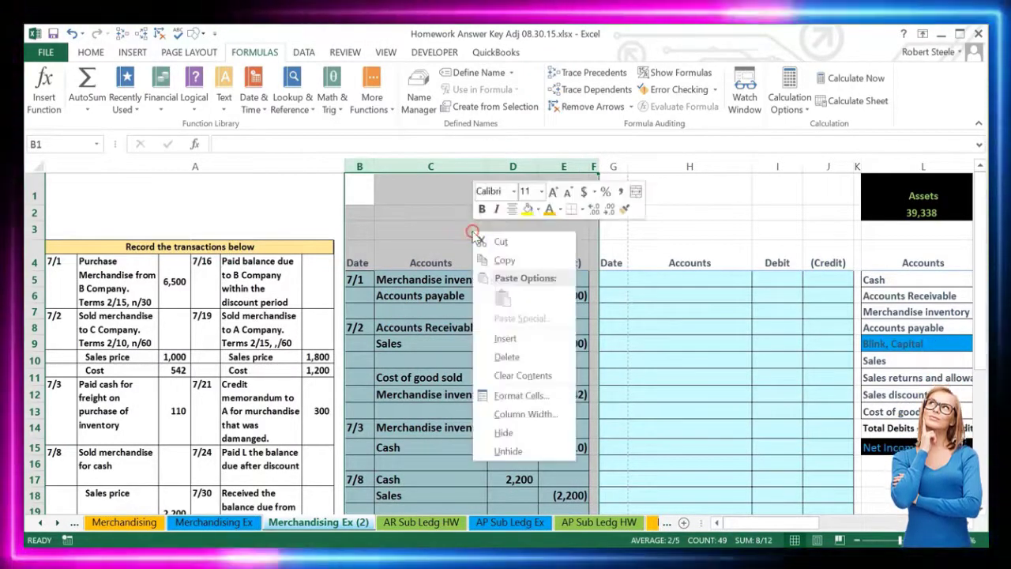
{"action": "left_click", "coordinate": [503, 432]}
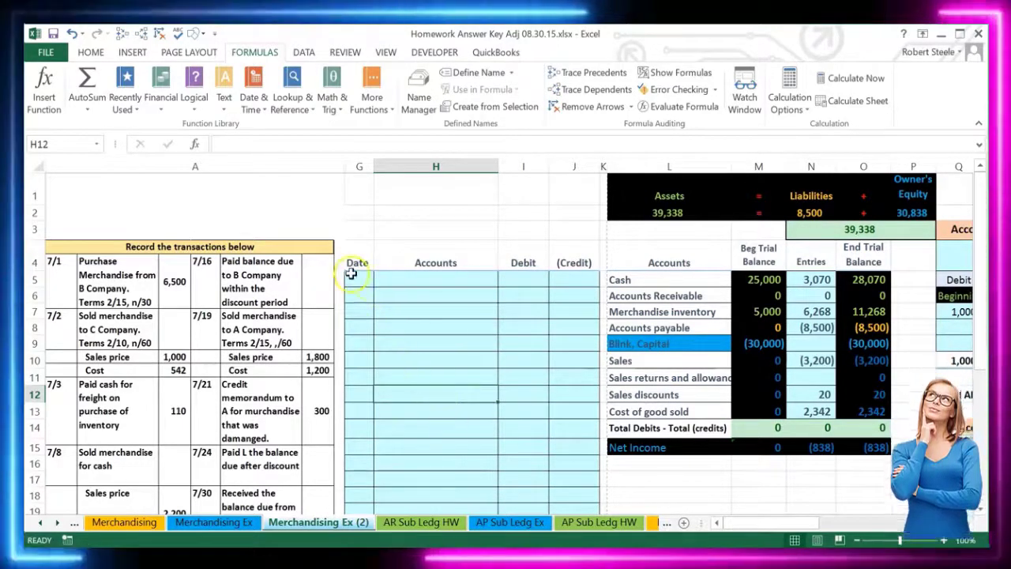
Step: Enter 7/16 as the first date in the blank journal
{"action": "left_click", "coordinate": [352, 277]}
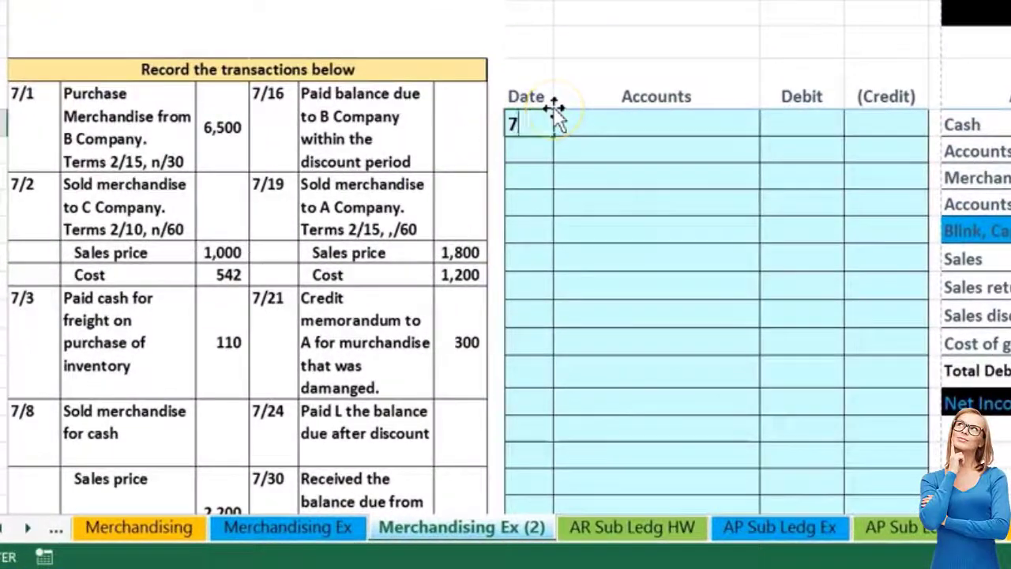
{"action": "key", "text": "Return"}
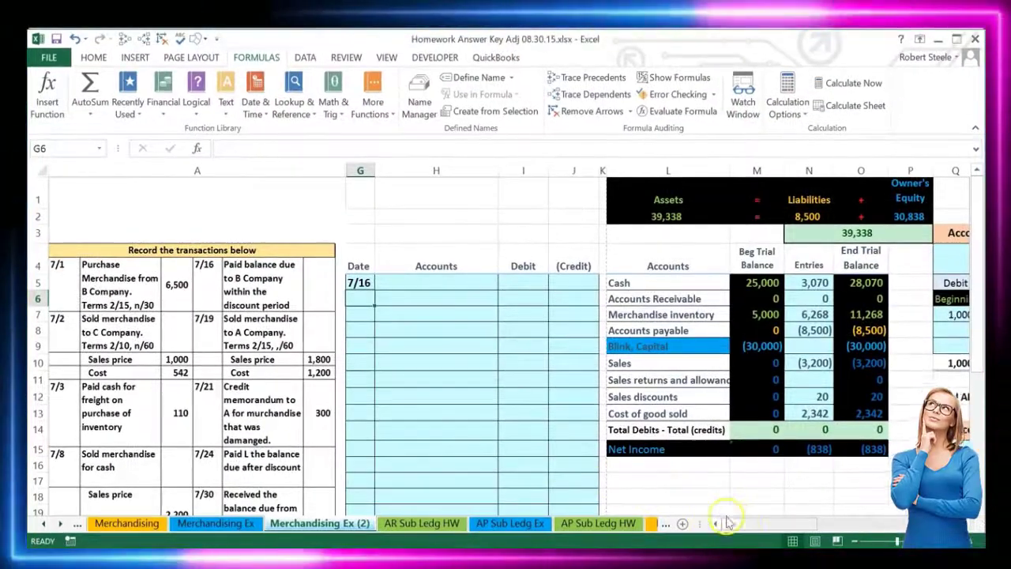
{"action": "left_click_drag", "start_coordinate": [727, 524], "coordinate": [770, 526]}
{"action": "scroll", "coordinate": [774, 481], "scroll_direction": "down", "scroll_amount": 1}
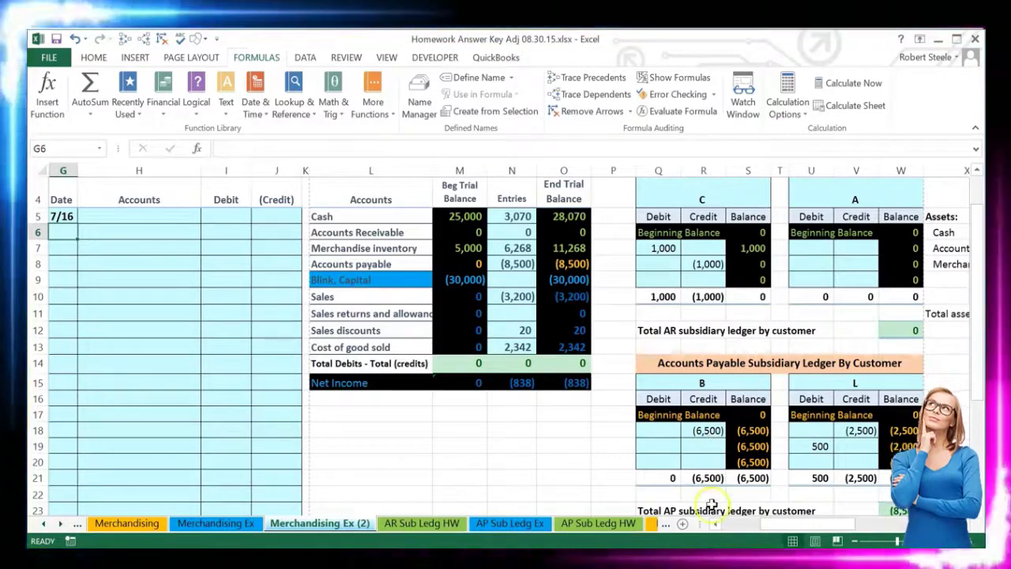
{"action": "scroll", "coordinate": [711, 504], "scroll_direction": "left", "scroll_amount": 3}
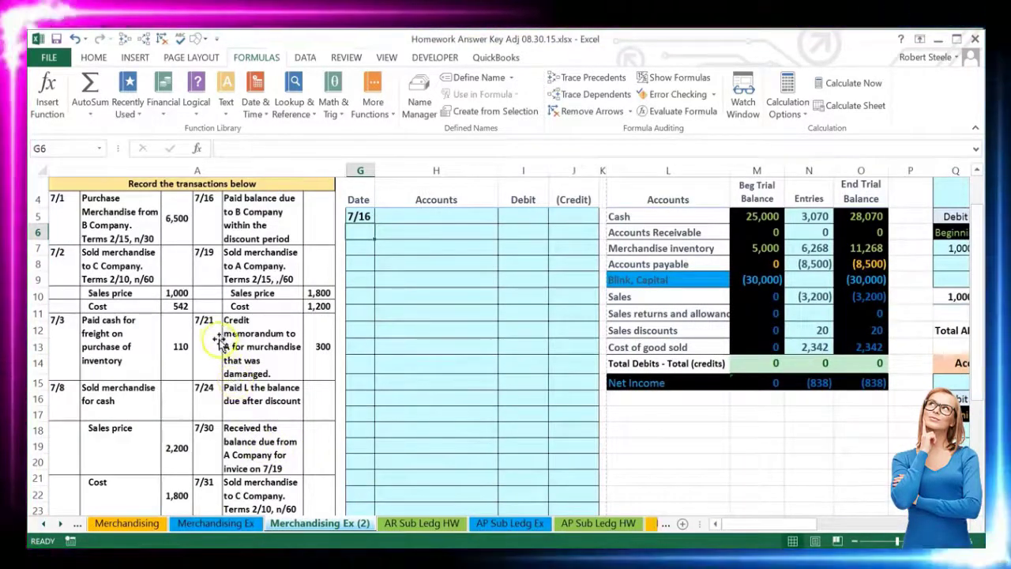
{"action": "scroll", "coordinate": [220, 341], "scroll_direction": "down", "scroll_amount": 2}
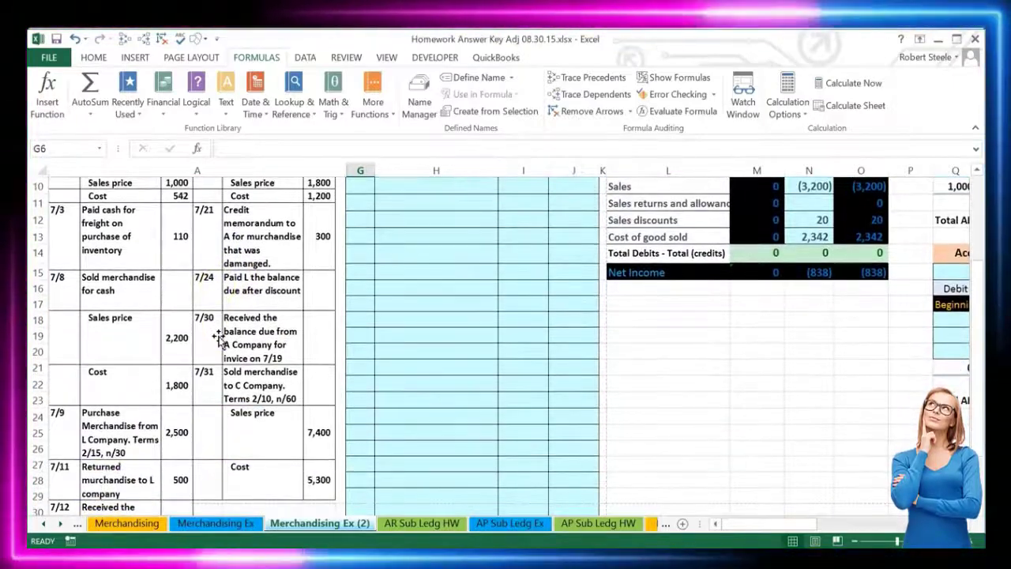
{"action": "scroll", "coordinate": [219, 338], "scroll_direction": "down", "scroll_amount": 1}
{"action": "scroll", "coordinate": [221, 348], "scroll_direction": "up", "scroll_amount": 3}
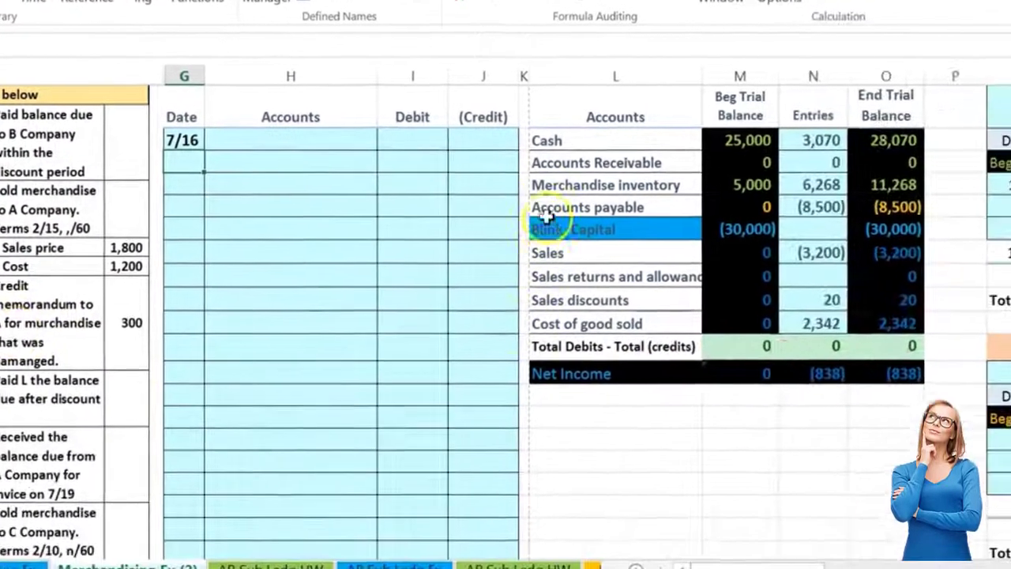
Step: Copy 'Cash' from the trial balance into the first account line under 7/16
{"action": "left_click_drag", "start_coordinate": [551, 139], "coordinate": [885, 140]}
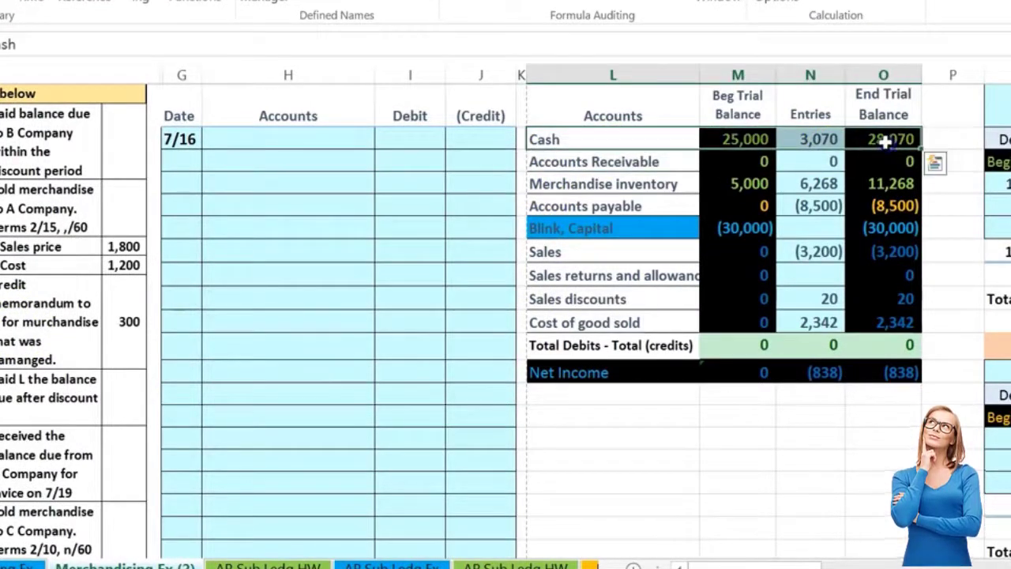
{"action": "left_click", "coordinate": [606, 139]}
{"action": "right_click", "coordinate": [606, 139]}
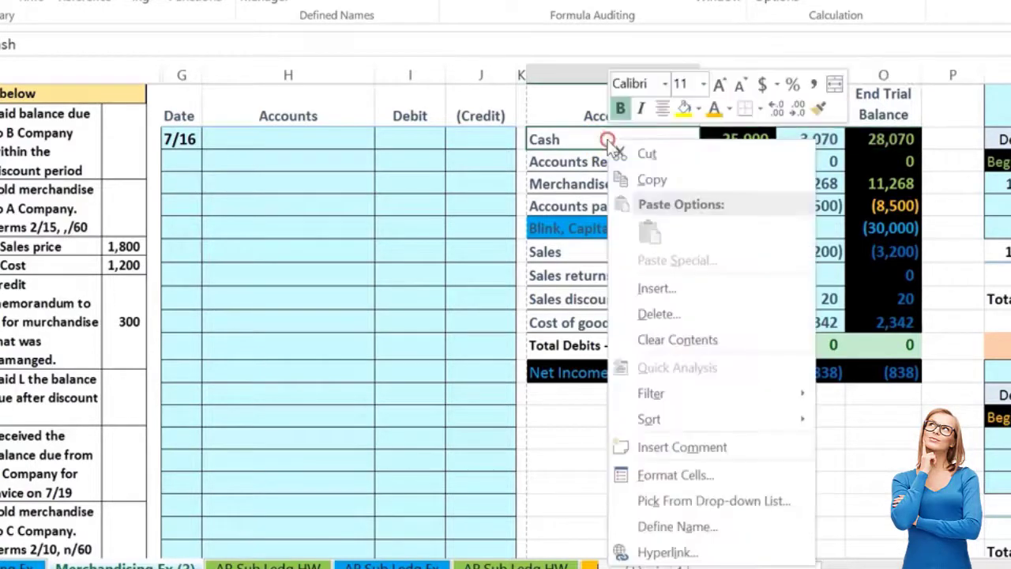
{"action": "left_click", "coordinate": [649, 178]}
{"action": "left_click", "coordinate": [278, 160]}
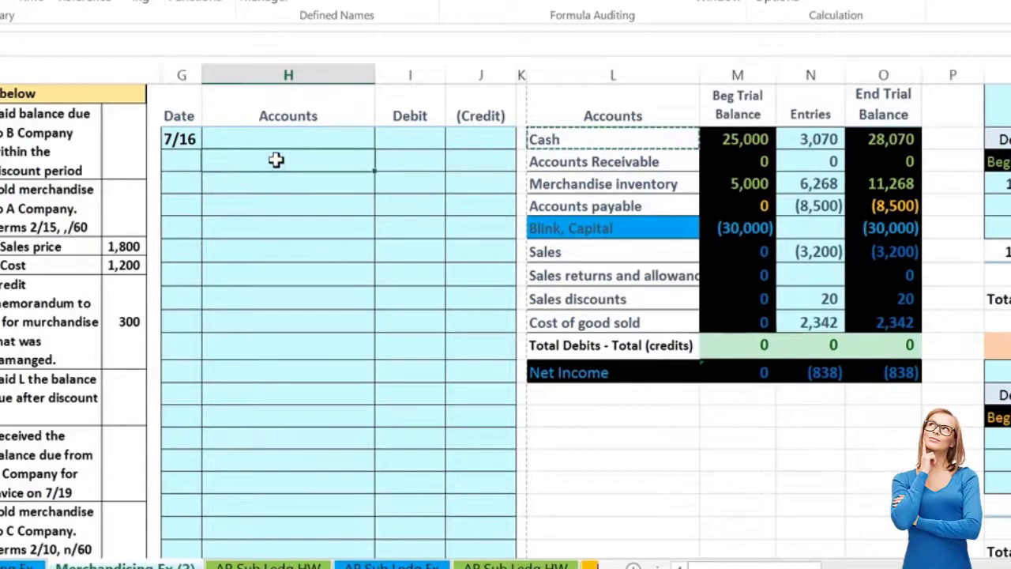
{"action": "right_click", "coordinate": [277, 161]}
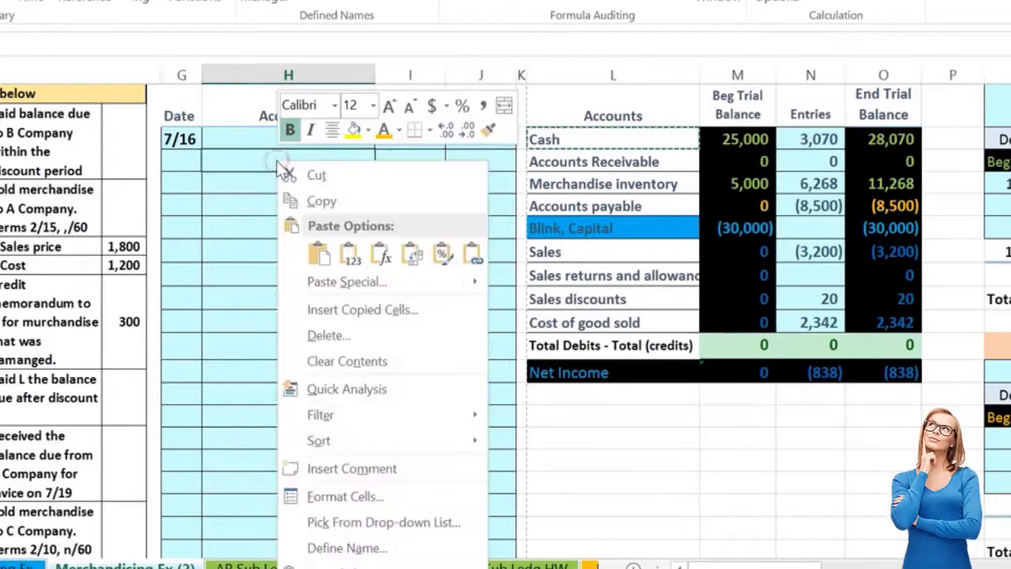
{"action": "left_click", "coordinate": [340, 253]}
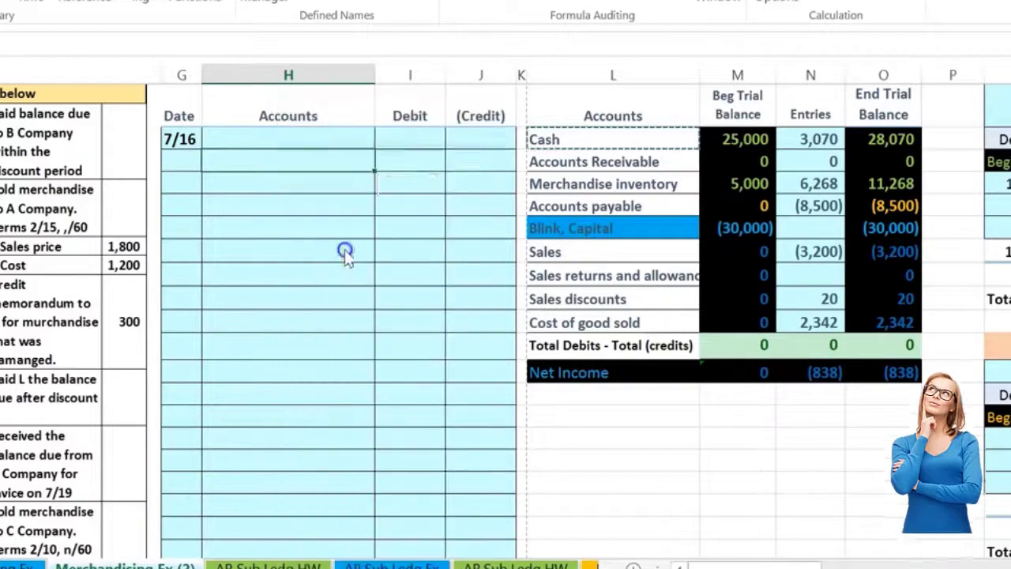
{"action": "left_click", "coordinate": [471, 161]}
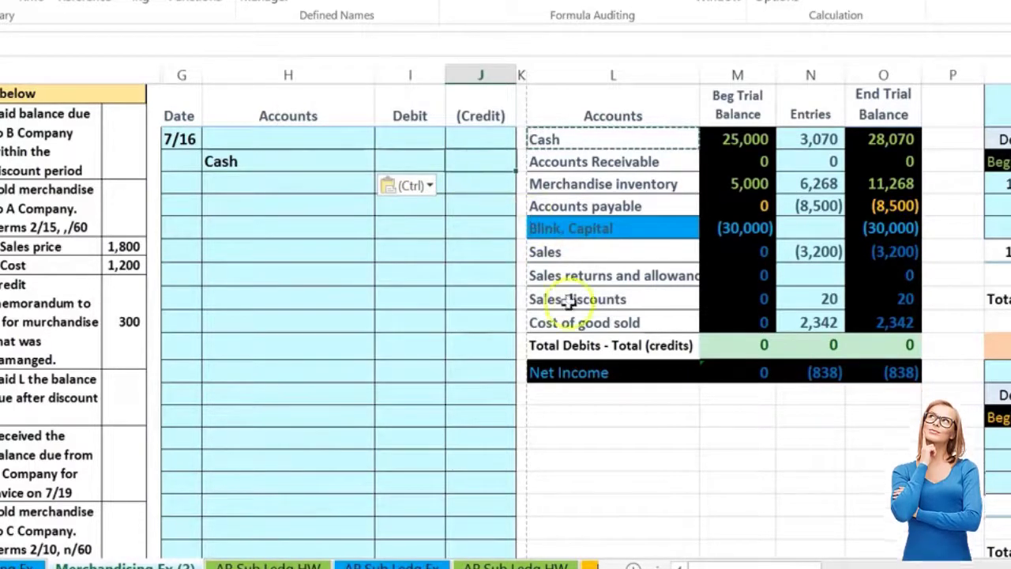
{"action": "left_click_drag", "start_coordinate": [752, 563], "coordinate": [767, 566]}
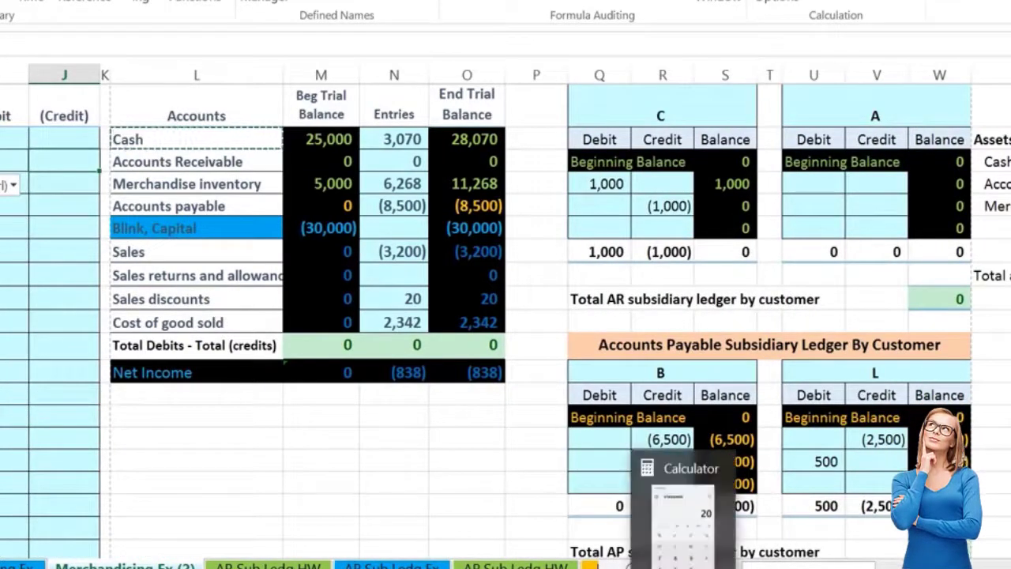
Step: Compute the 130 discount (6,500 × .02) and subtract 6,500, giving -6,370
{"action": "left_click", "coordinate": [687, 506]}
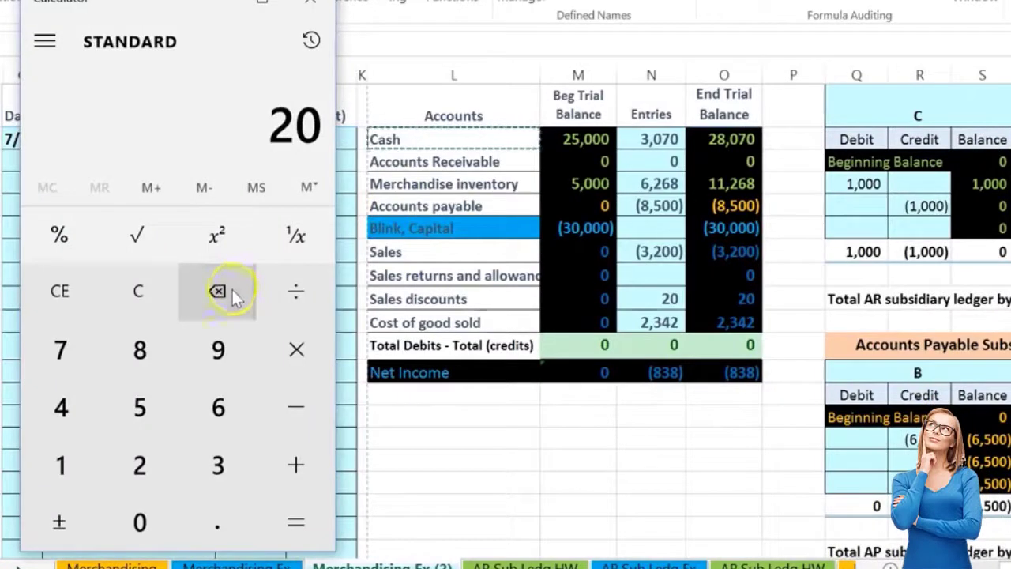
{"action": "type", "text": "6,500"}
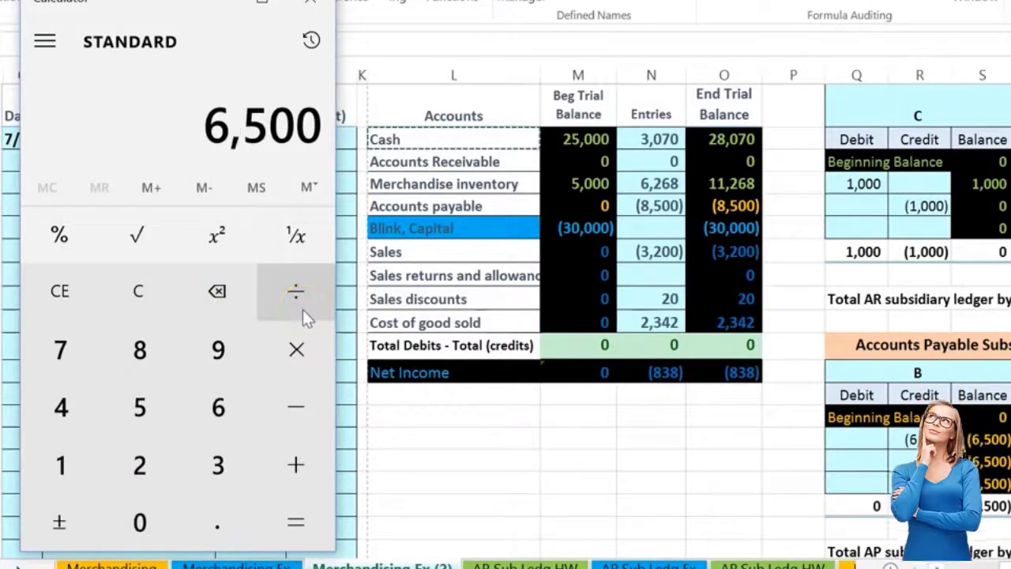
{"action": "key", "text": "asterisk"}
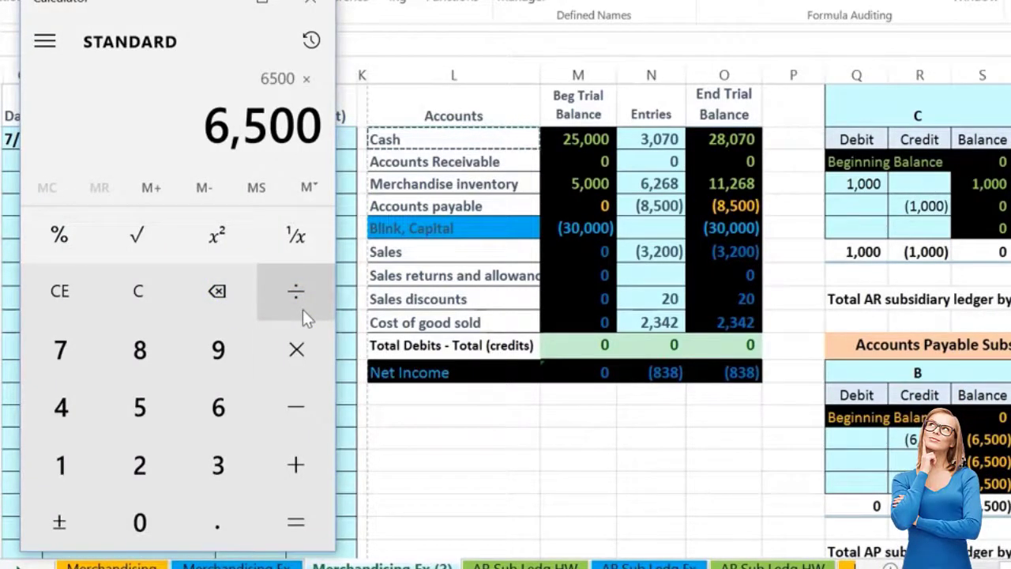
{"action": "type", "text": ".02"}
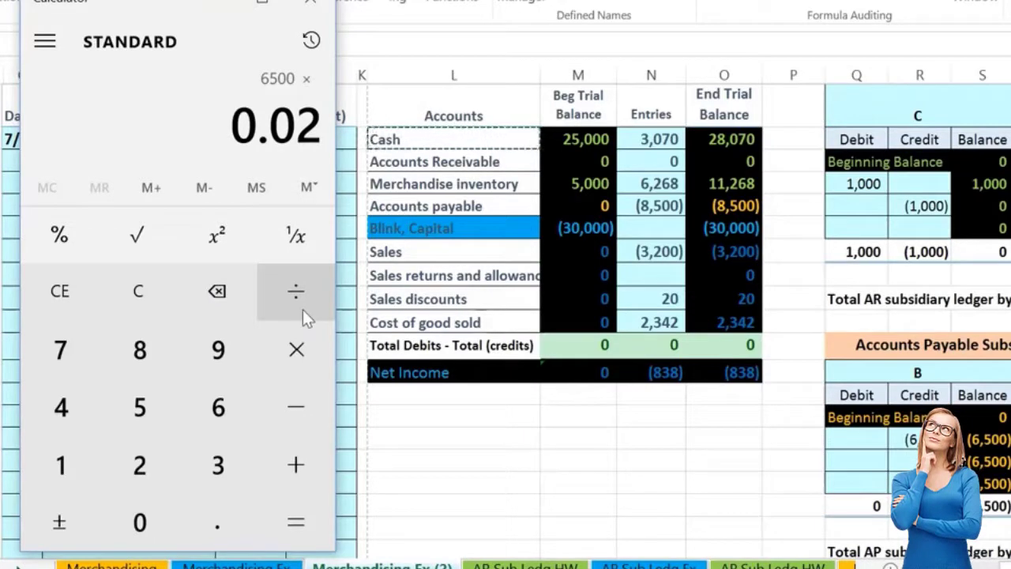
{"action": "key", "text": "Return"}
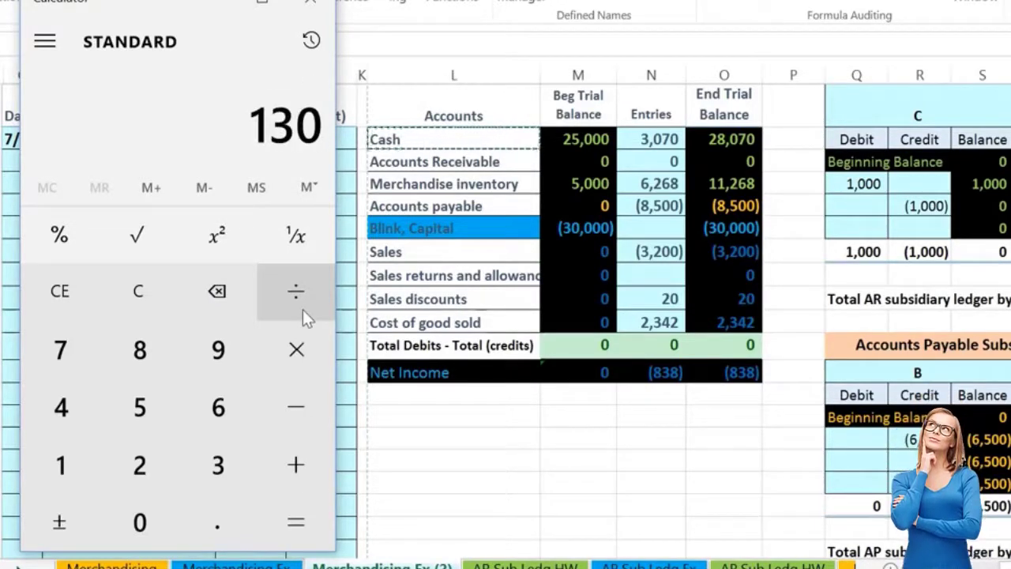
{"action": "key", "text": "minus"}
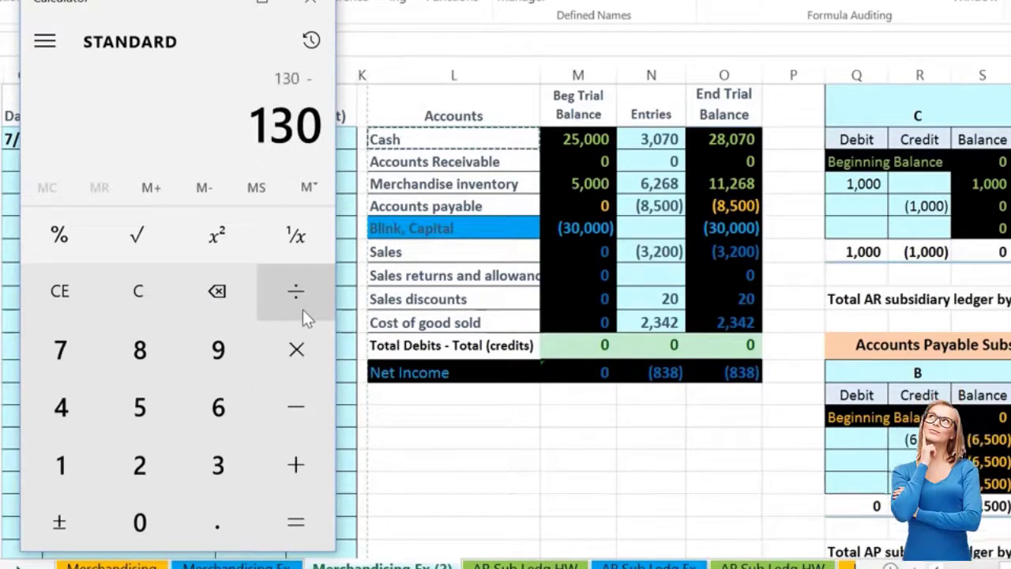
{"action": "type", "text": "6,500"}
{"action": "key", "text": "Return"}
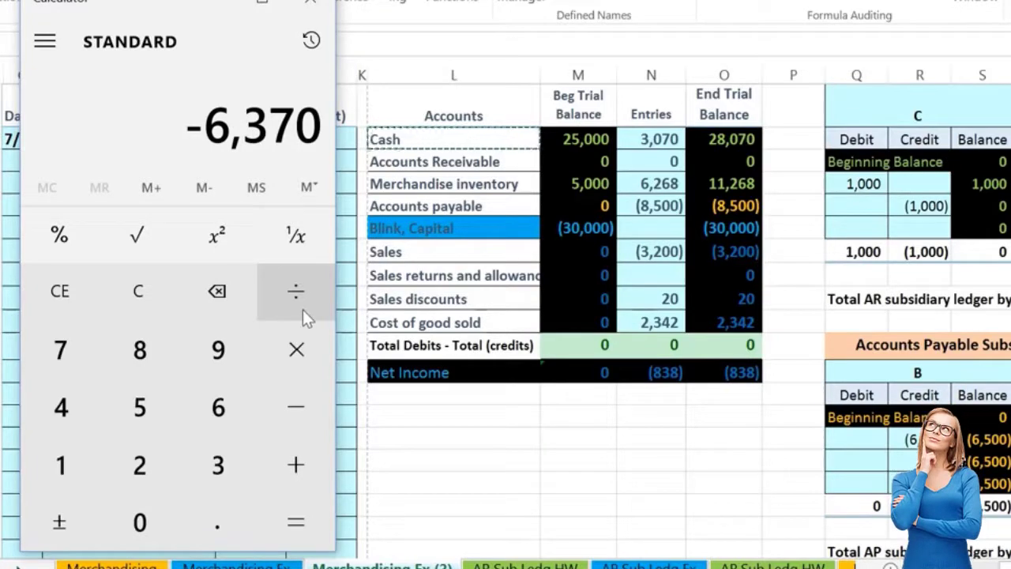
Step: Recompute the payment as 6500 × .98 = 6,370 and close Calculator
{"action": "left_click", "coordinate": [151, 290]}
{"action": "left_click", "coordinate": [150, 290]}
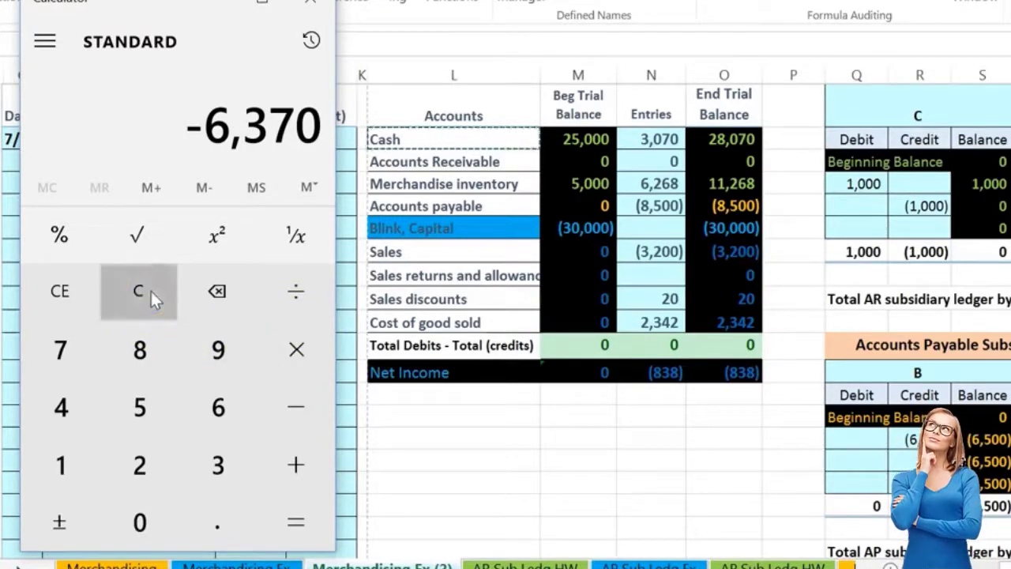
{"action": "left_click", "coordinate": [139, 407]}
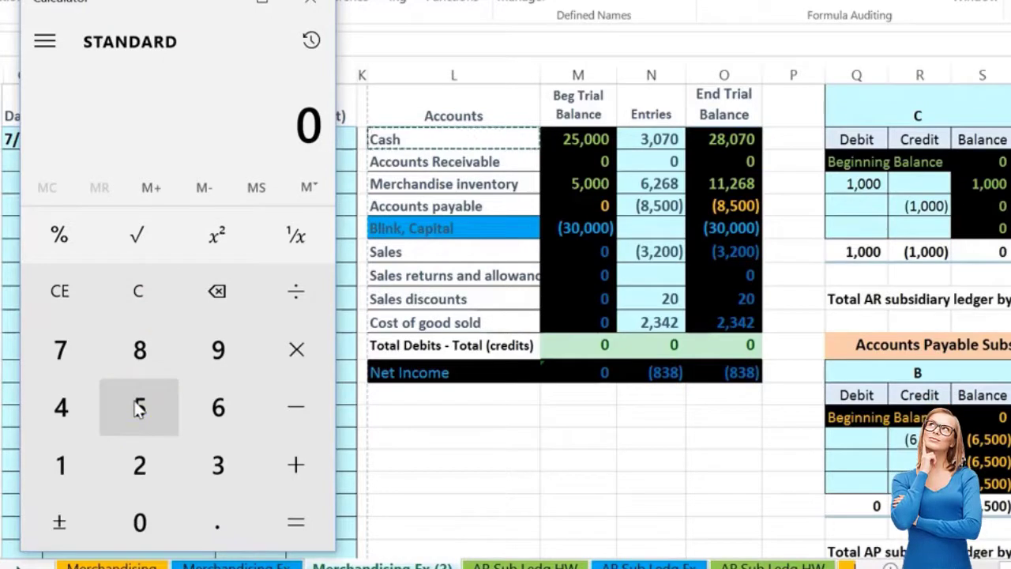
{"action": "type", "text": "6500"}
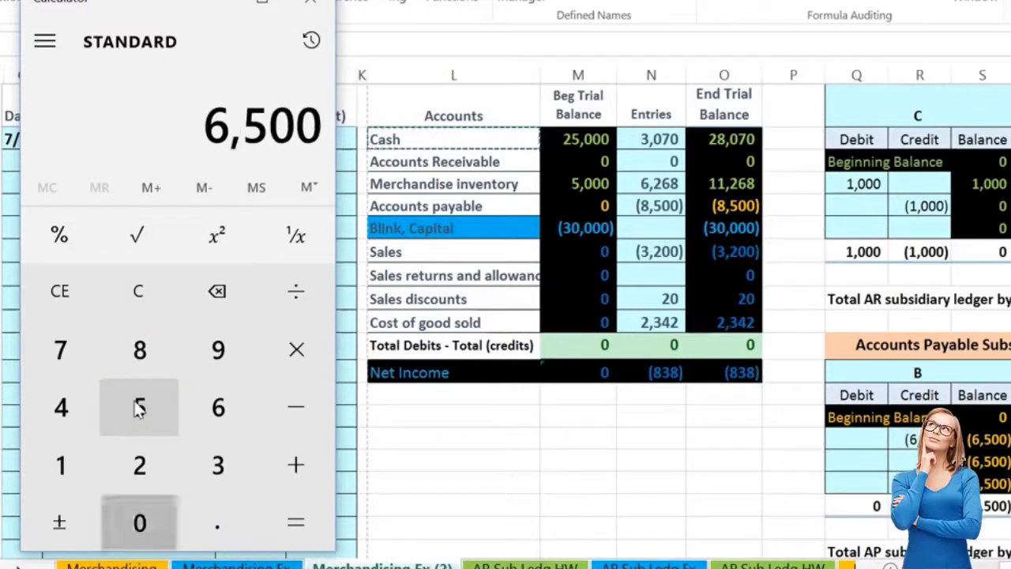
{"action": "key", "text": "asterisk"}
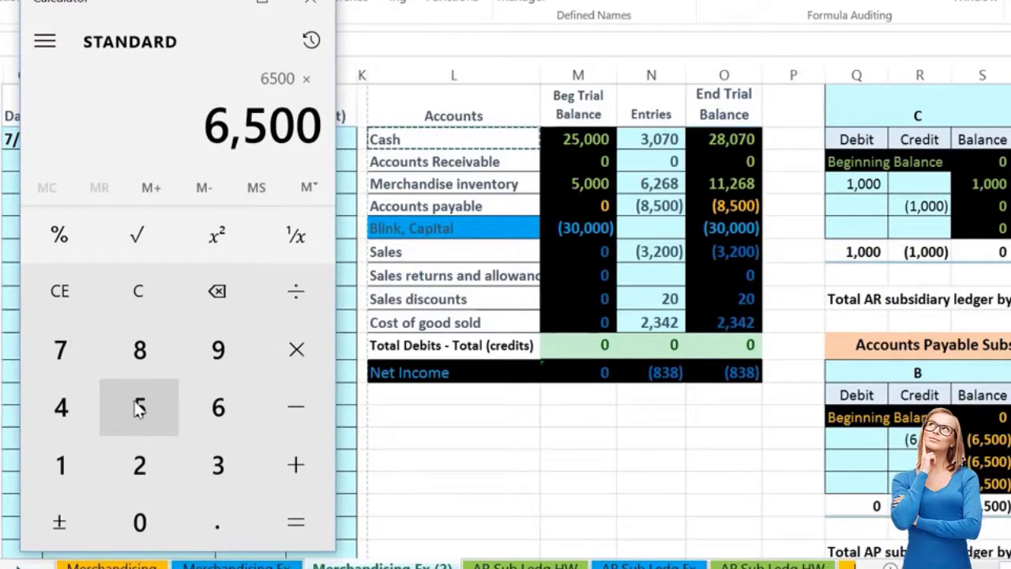
{"action": "type", "text": ".98"}
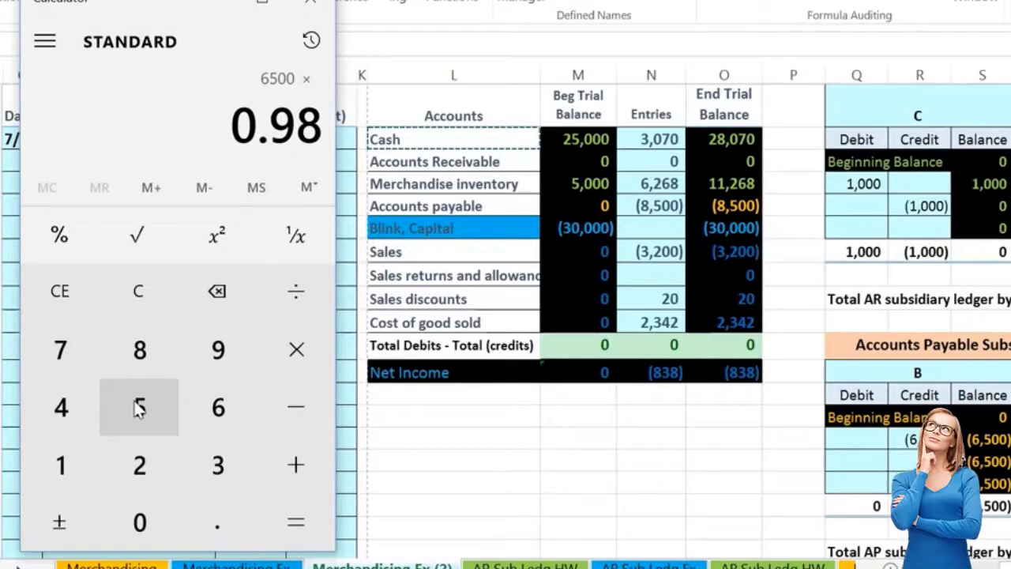
{"action": "key", "text": "Return"}
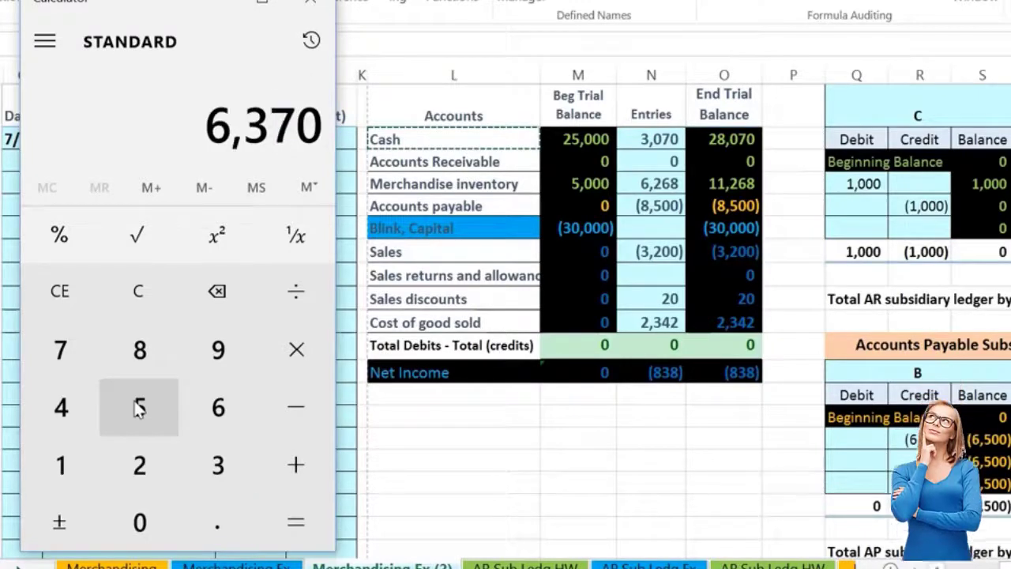
{"action": "left_click", "coordinate": [245, 272]}
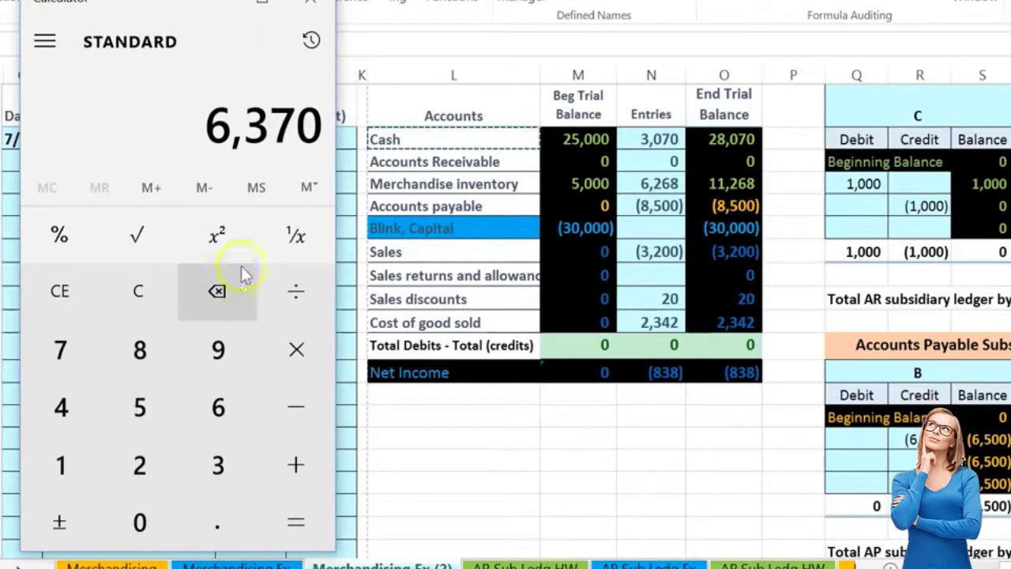
{"action": "left_click", "coordinate": [316, 3]}
Step: Credit Cash with =-6500*.98, giving (6,370)
{"action": "left_click", "coordinate": [296, 166]}
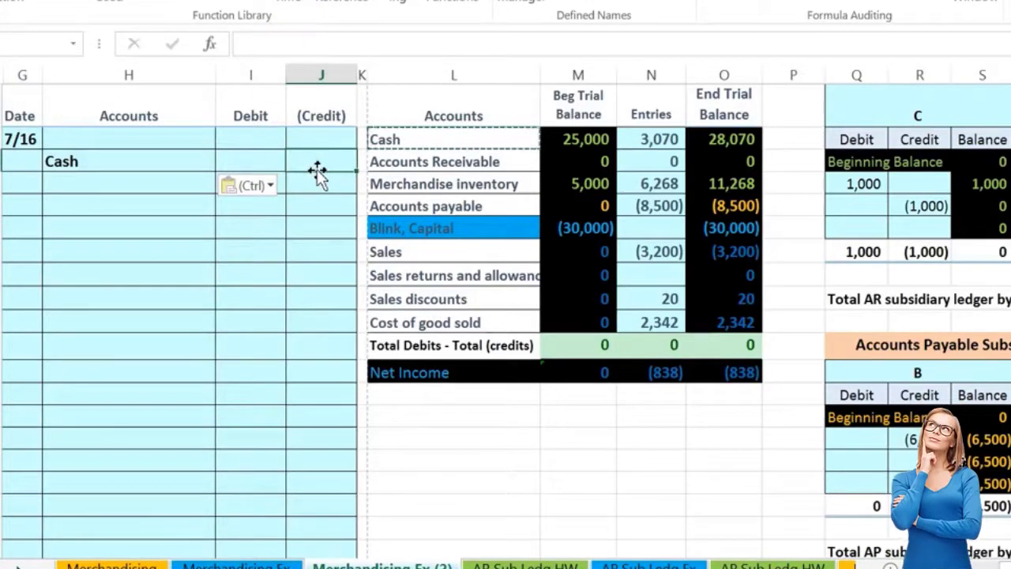
{"action": "type", "text": "-"}
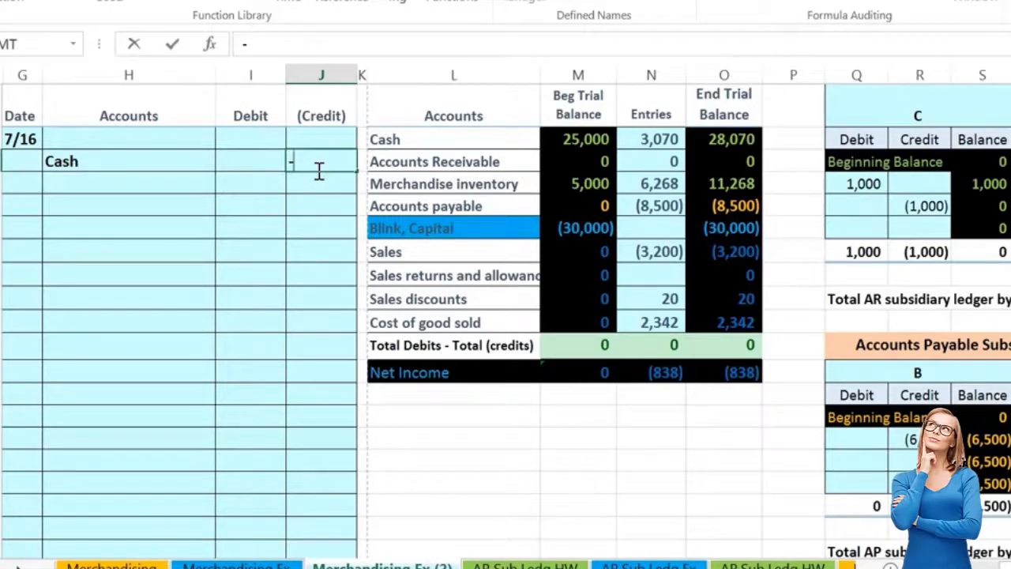
{"action": "type", "text": "6500*.98"}
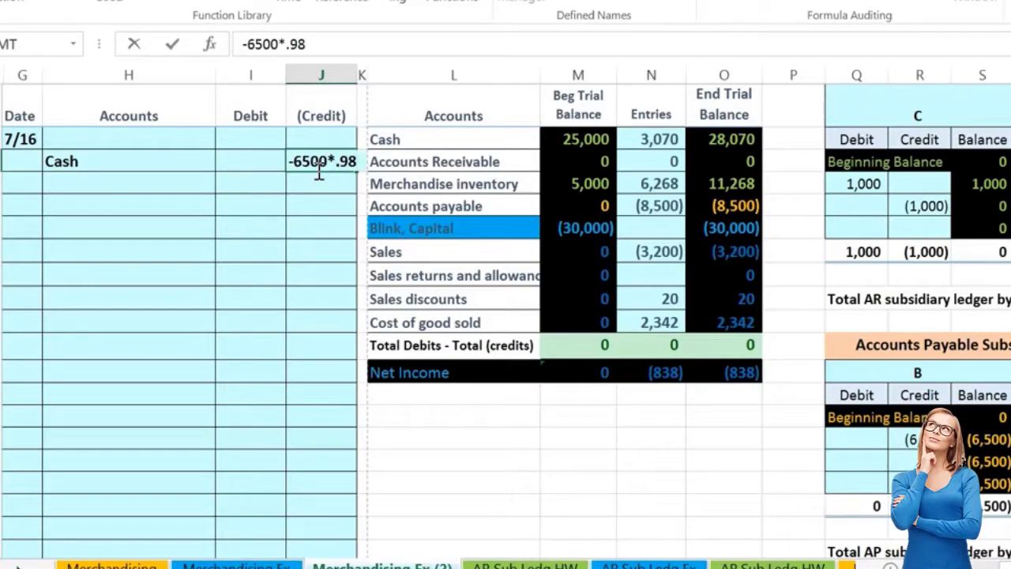
{"action": "key", "text": "Return"}
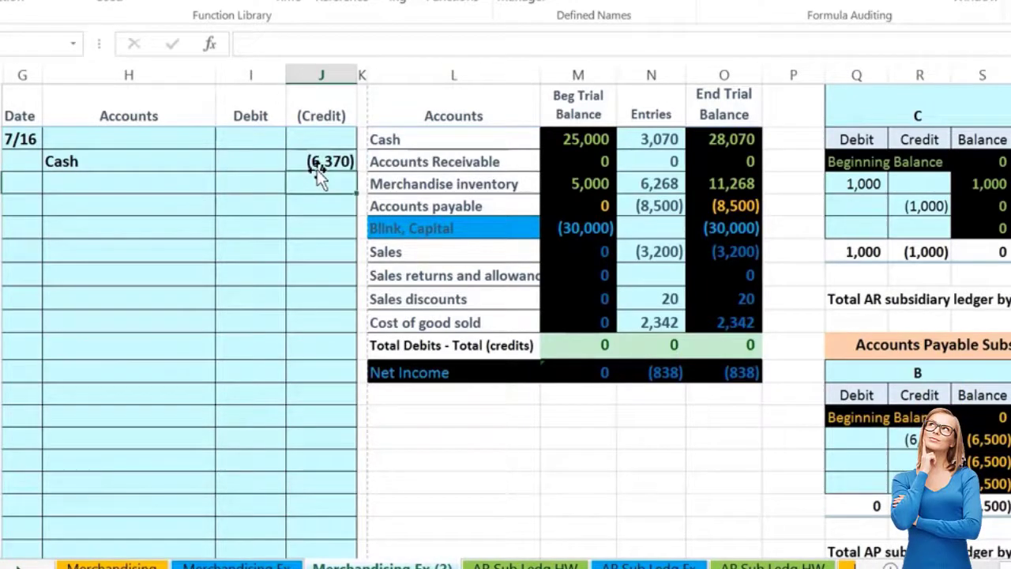
Step: Paste 'Accounts payable' from the trial balance as the 7/16 entry's first account
{"action": "scroll", "coordinate": [492, 340], "scroll_direction": "up", "scroll_amount": 1}
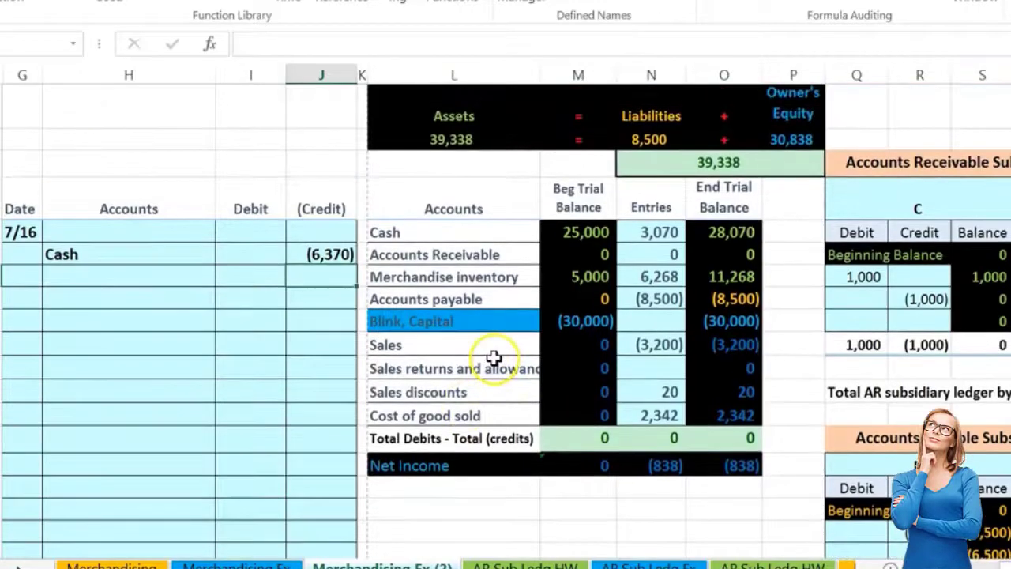
{"action": "left_click", "coordinate": [713, 299]}
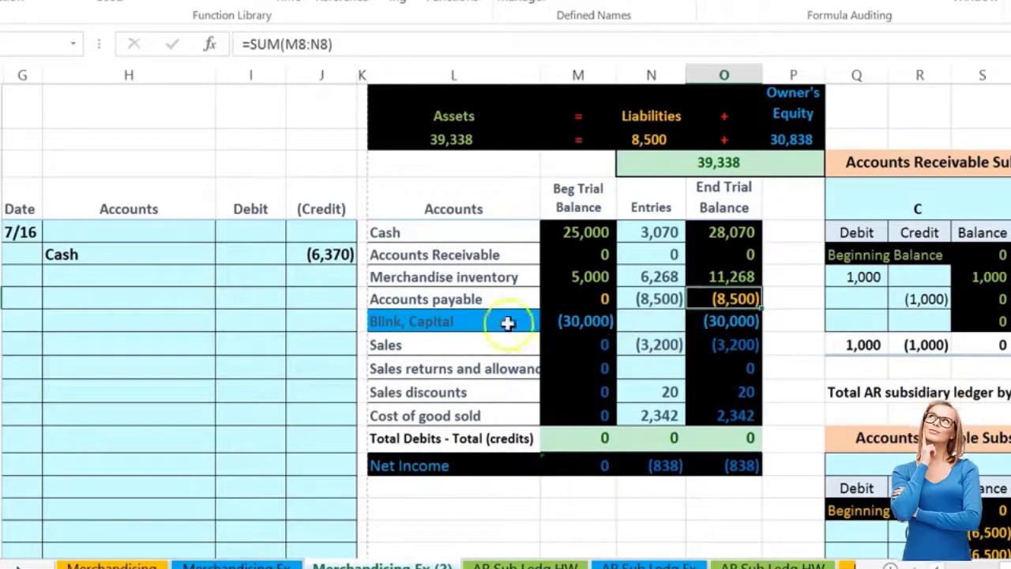
{"action": "left_click", "coordinate": [462, 299]}
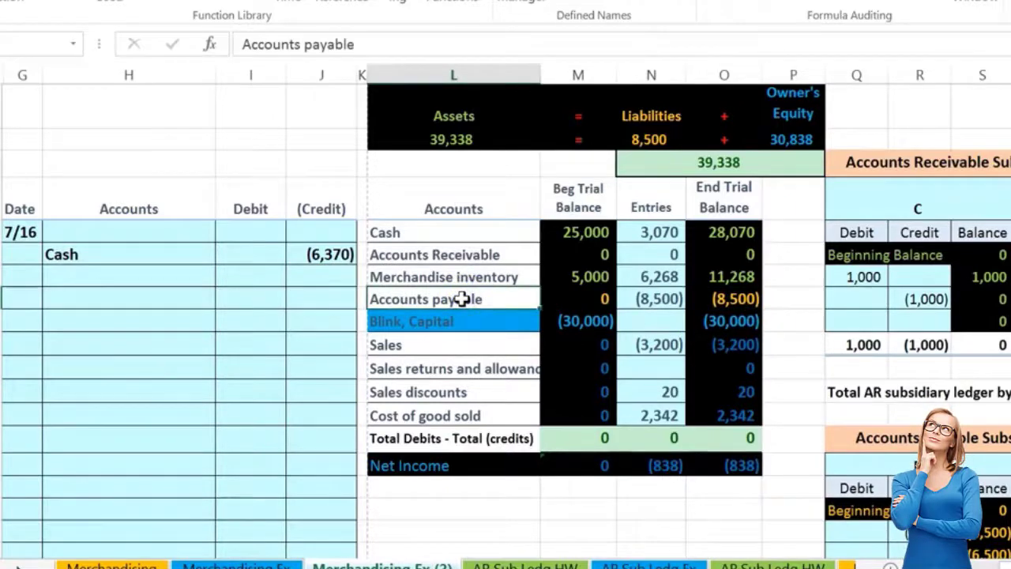
{"action": "right_click", "coordinate": [462, 300]}
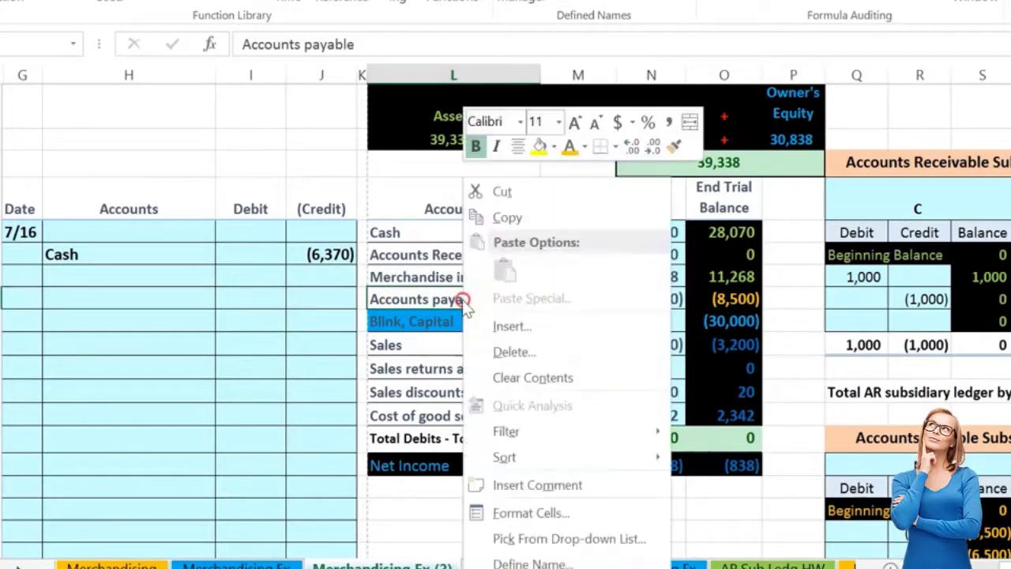
{"action": "left_click", "coordinate": [505, 217]}
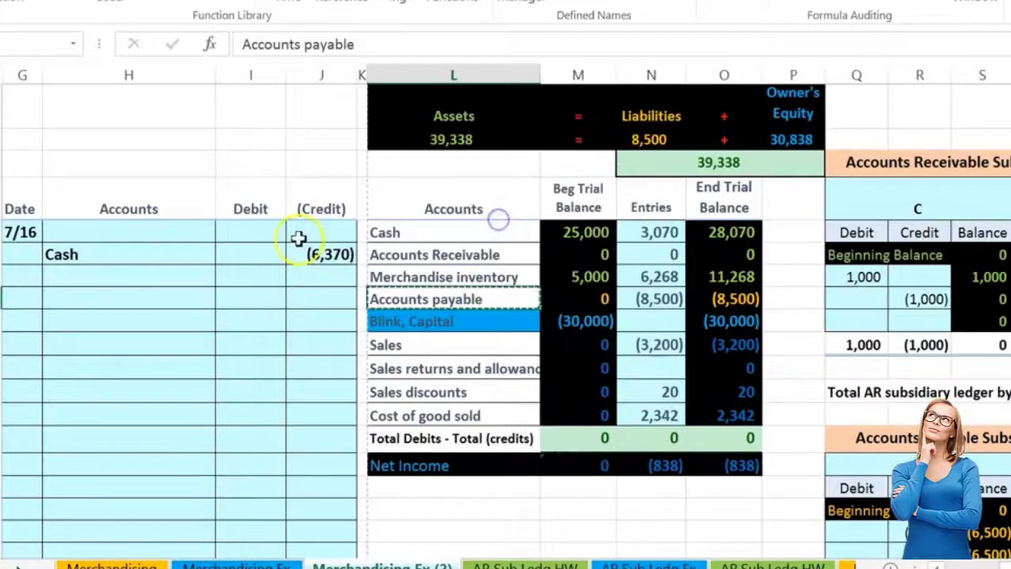
{"action": "left_click", "coordinate": [162, 230]}
{"action": "right_click", "coordinate": [162, 230]}
{"action": "left_click", "coordinate": [232, 267]}
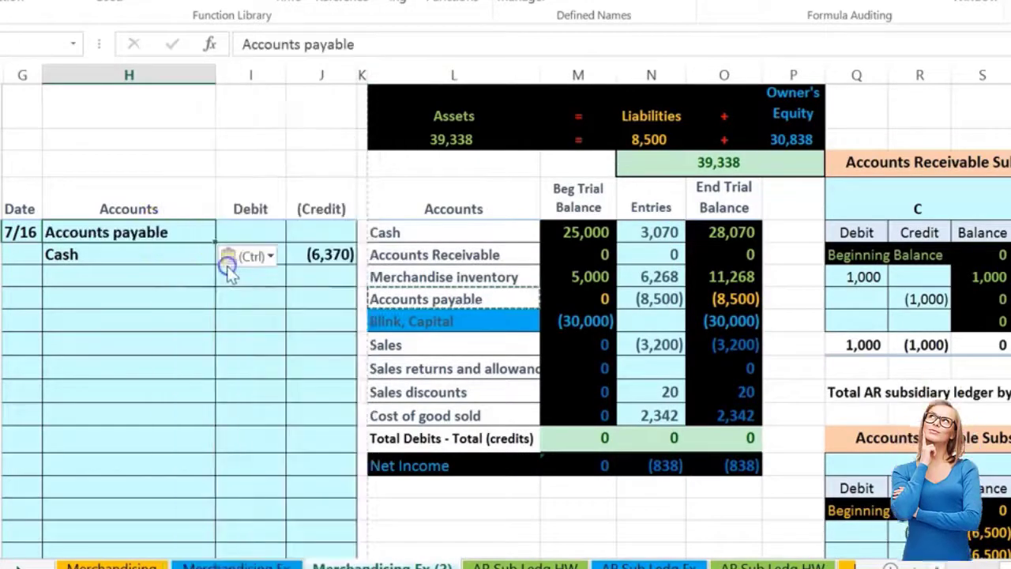
{"action": "left_click", "coordinate": [245, 224]}
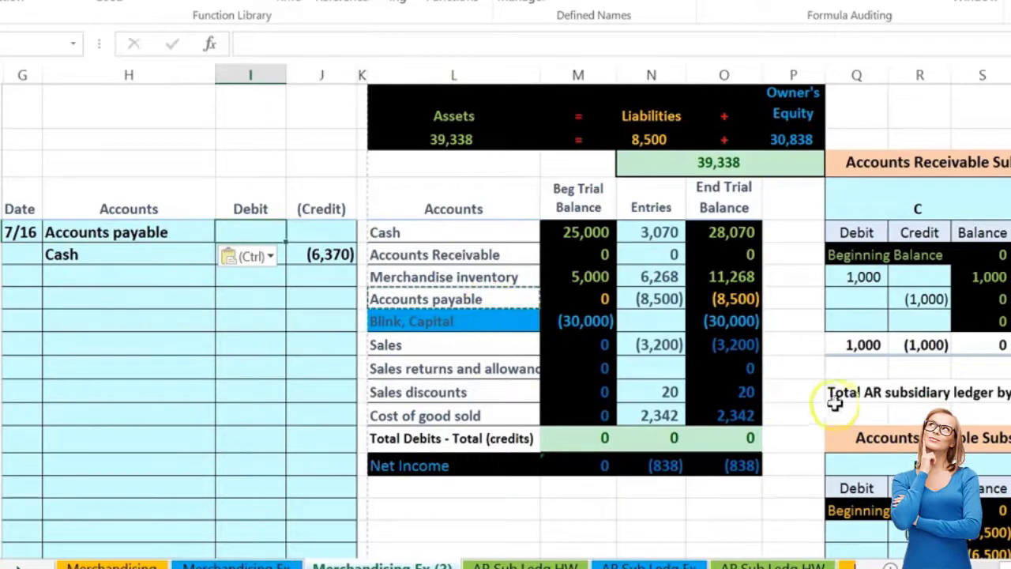
Step: Debit Accounts payable 6,500 on the 7/16 entry
{"action": "scroll", "coordinate": [839, 395], "scroll_direction": "down", "scroll_amount": 1}
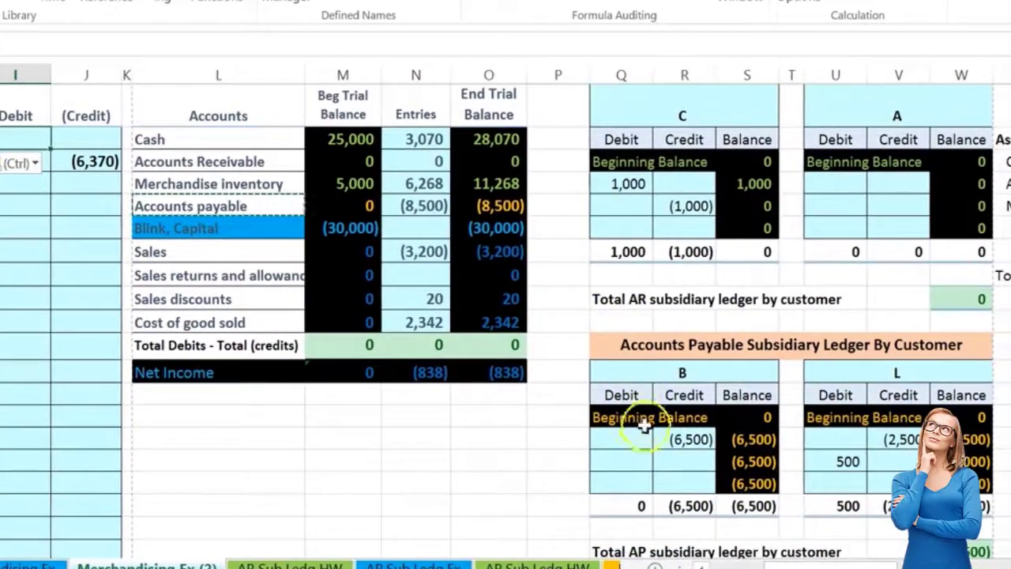
{"action": "left_click", "coordinate": [636, 458]}
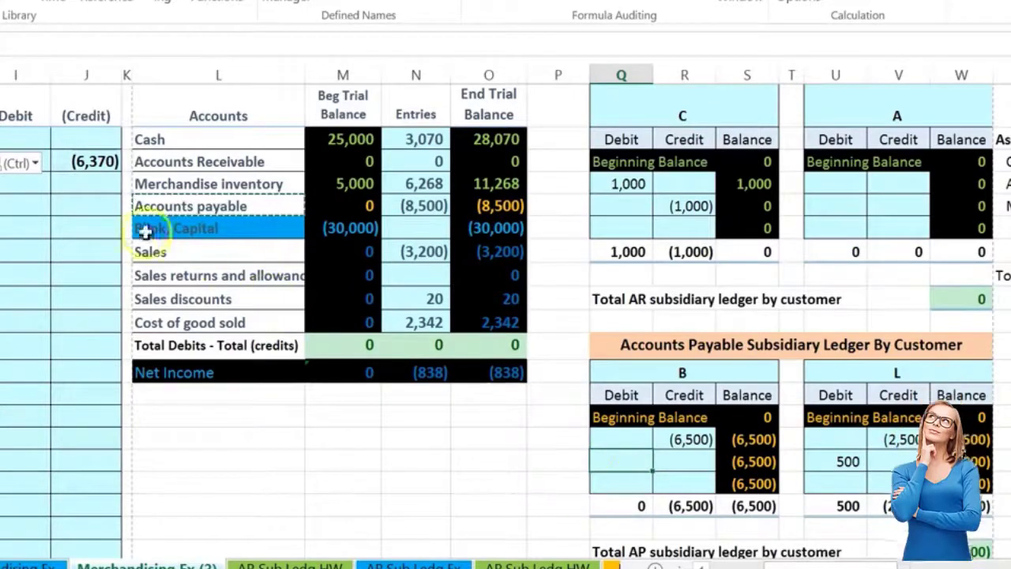
{"action": "scroll", "coordinate": [142, 230], "scroll_direction": "left", "scroll_amount": 3}
{"action": "left_click", "coordinate": [250, 131]}
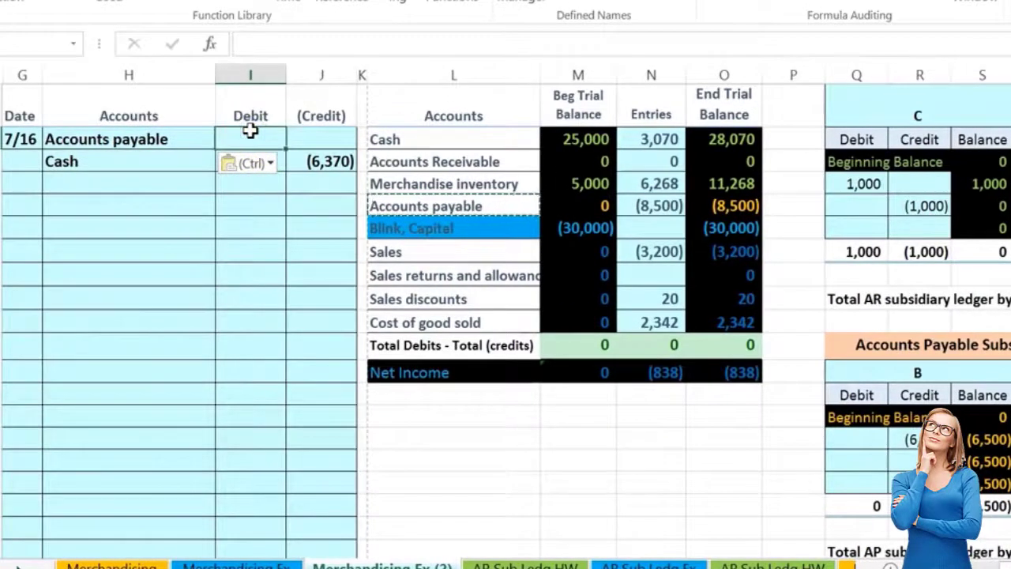
{"action": "type", "text": "6,50"}
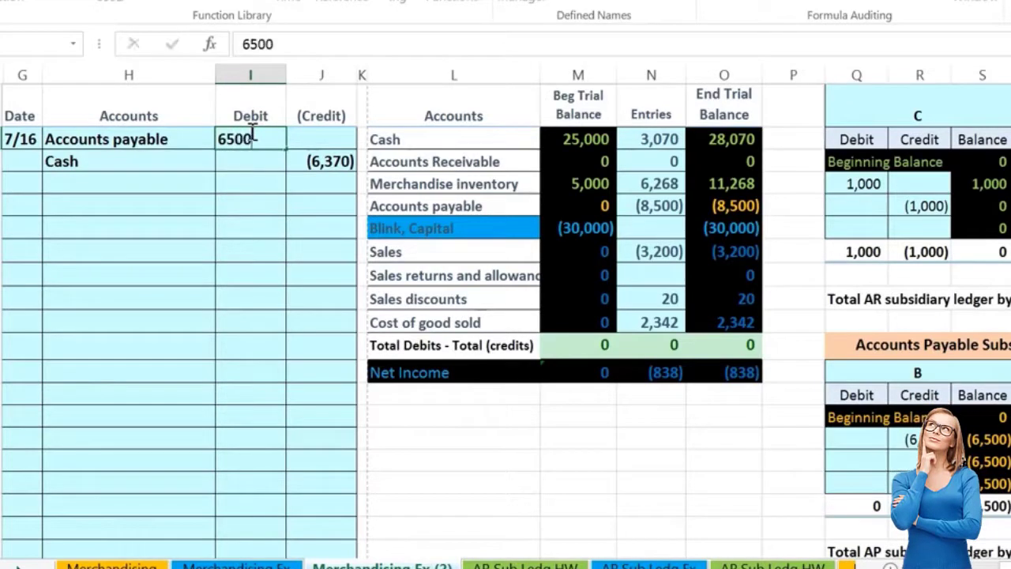
{"action": "type", "text": "0"}
{"action": "key", "text": "Return"}
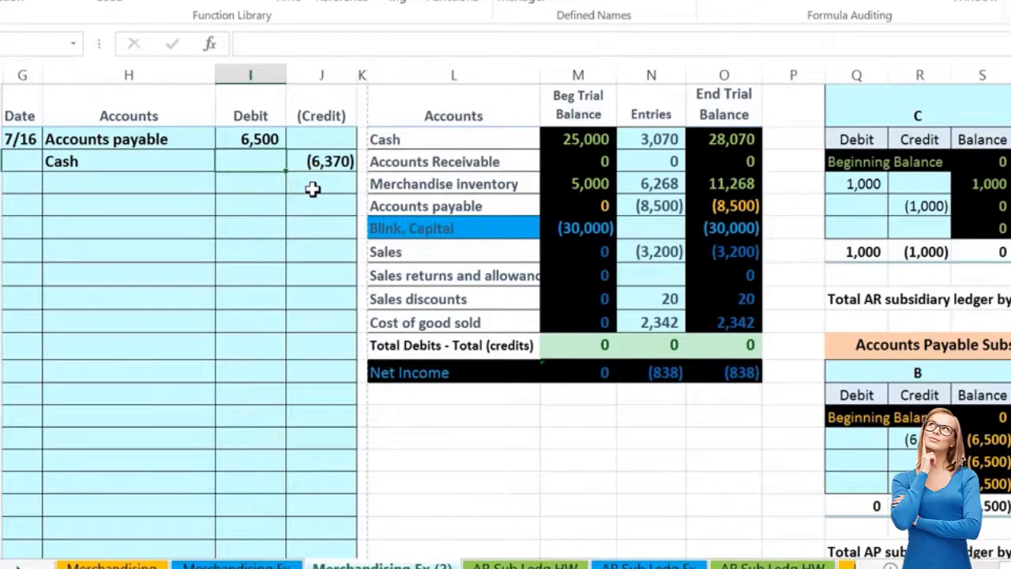
Step: Review Sales discounts, Merchandise inventory, the 6,500 Accounts payable debit and the Cash discount formula
{"action": "left_click", "coordinate": [389, 295]}
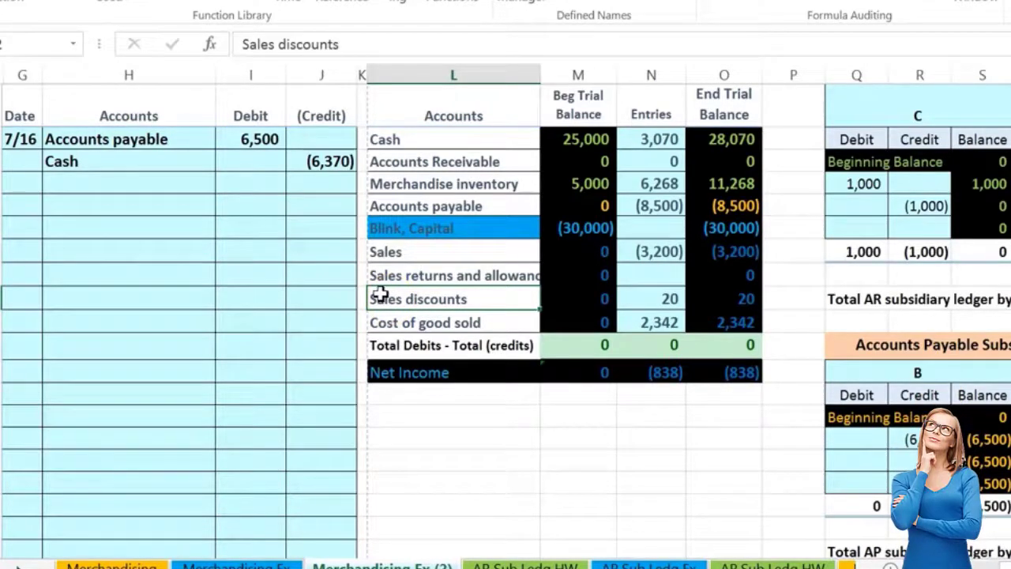
{"action": "left_click", "coordinate": [419, 183]}
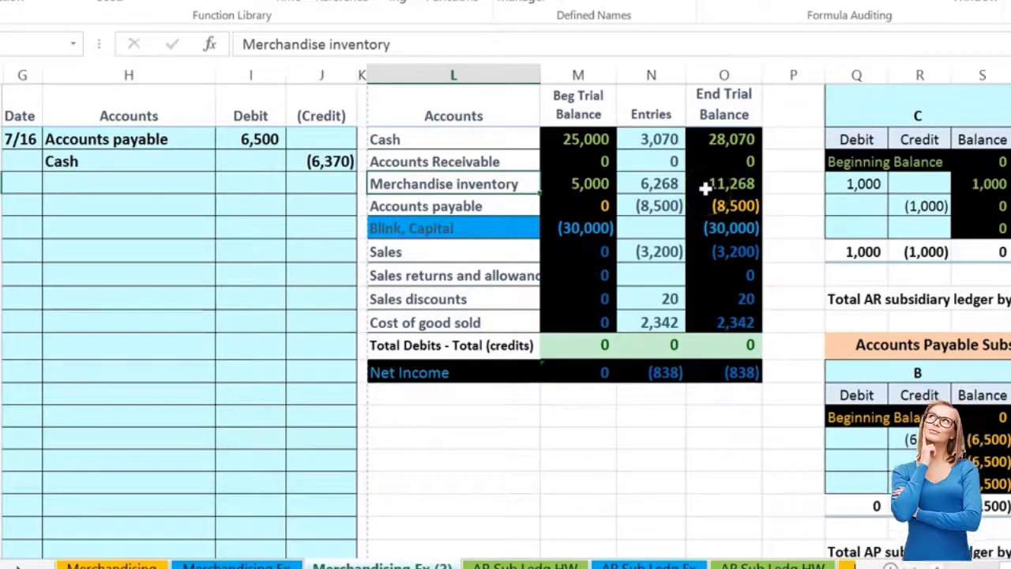
{"action": "left_click", "coordinate": [270, 139]}
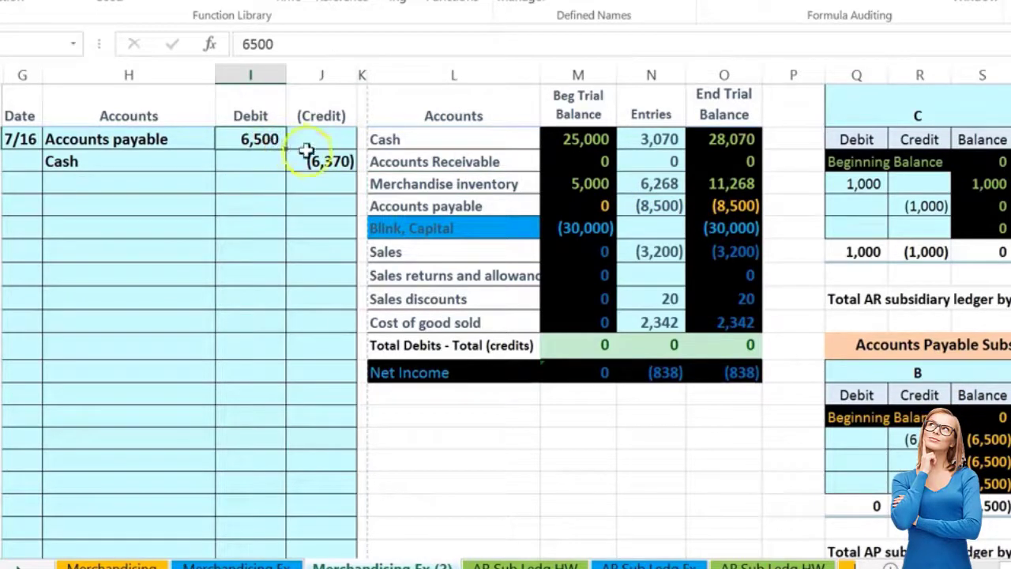
{"action": "left_click", "coordinate": [312, 160]}
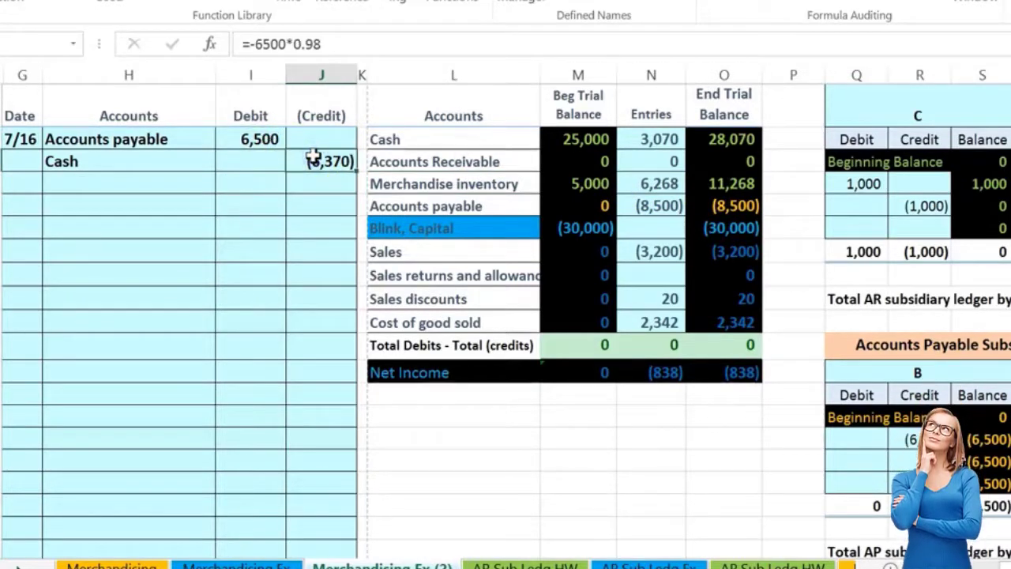
{"action": "left_click", "coordinate": [696, 184]}
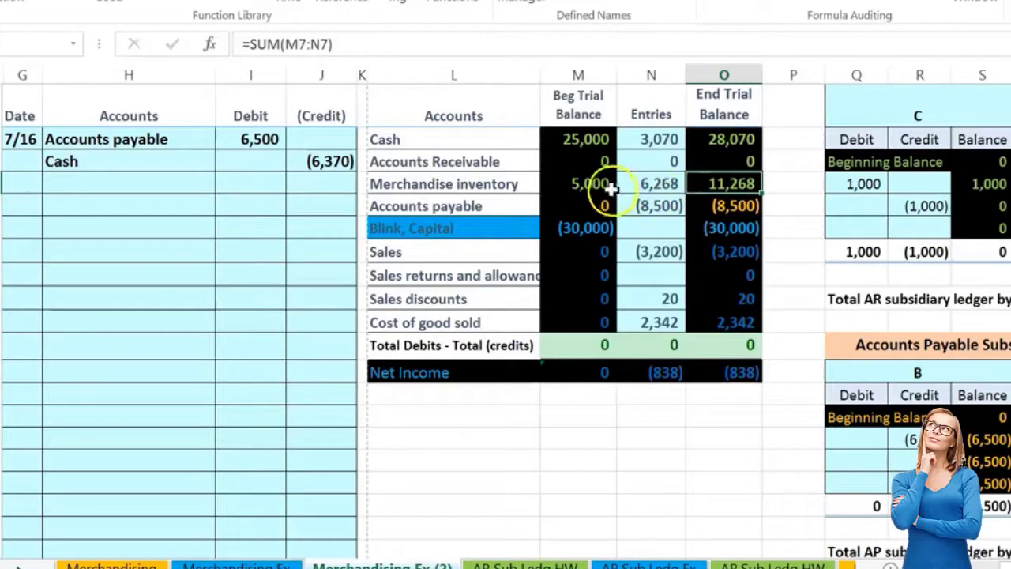
Step: Paste Merchandise inventory as a value into the blank account cell below Cash
{"action": "left_click", "coordinate": [496, 184]}
{"action": "right_click", "coordinate": [496, 184]}
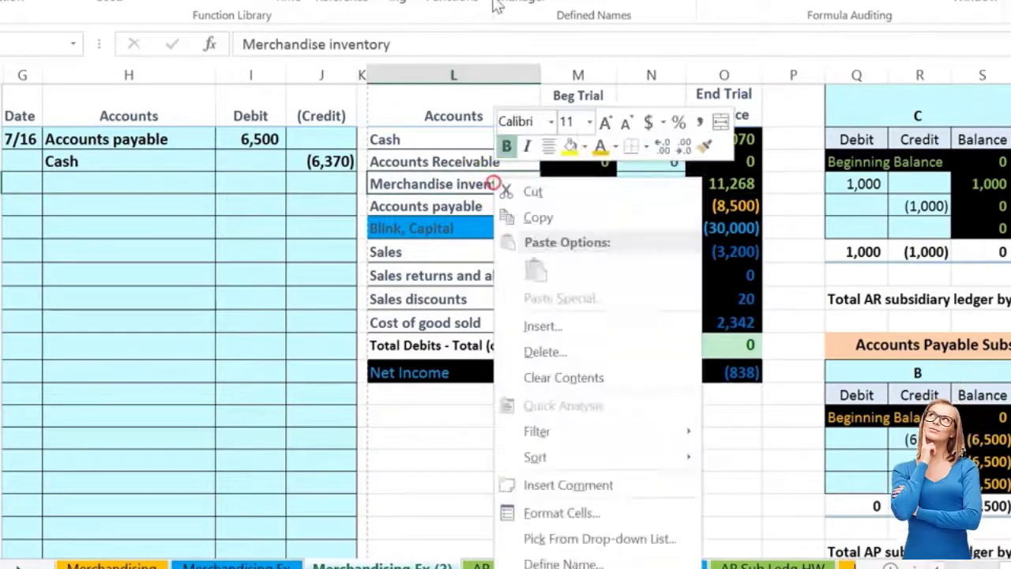
{"action": "left_click", "coordinate": [520, 215]}
{"action": "left_click", "coordinate": [124, 177]}
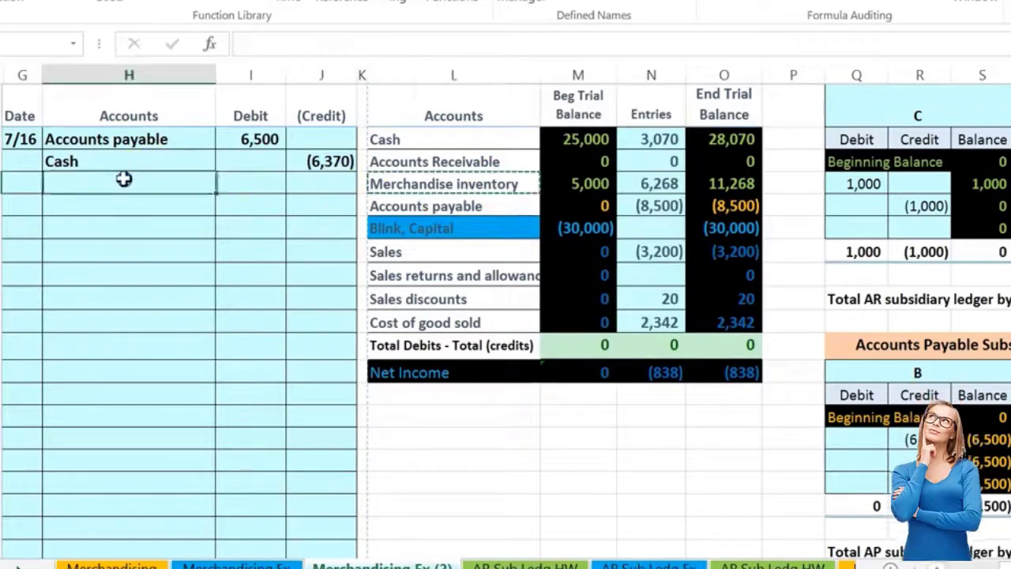
{"action": "right_click", "coordinate": [124, 181]}
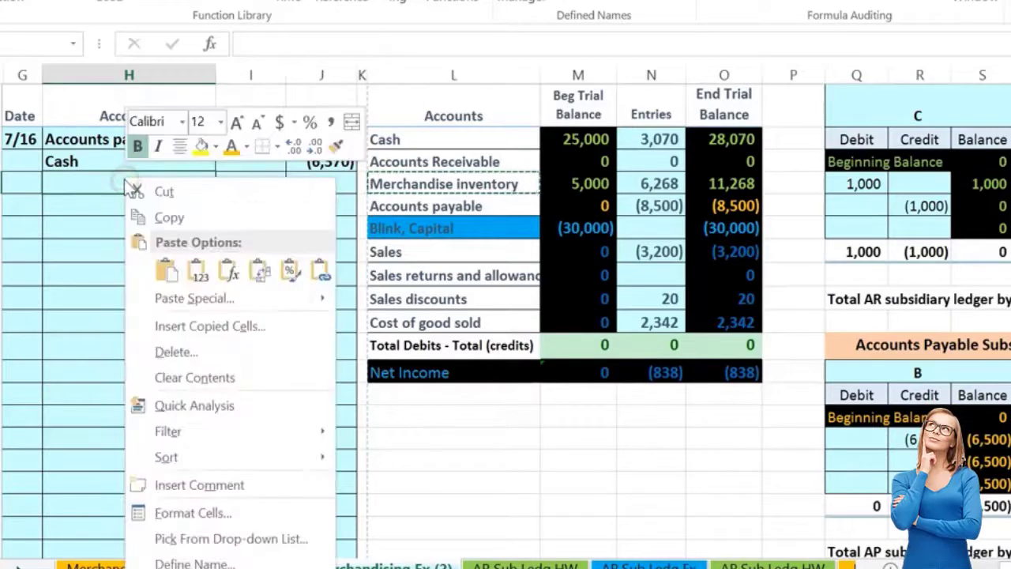
{"action": "left_click", "coordinate": [197, 271]}
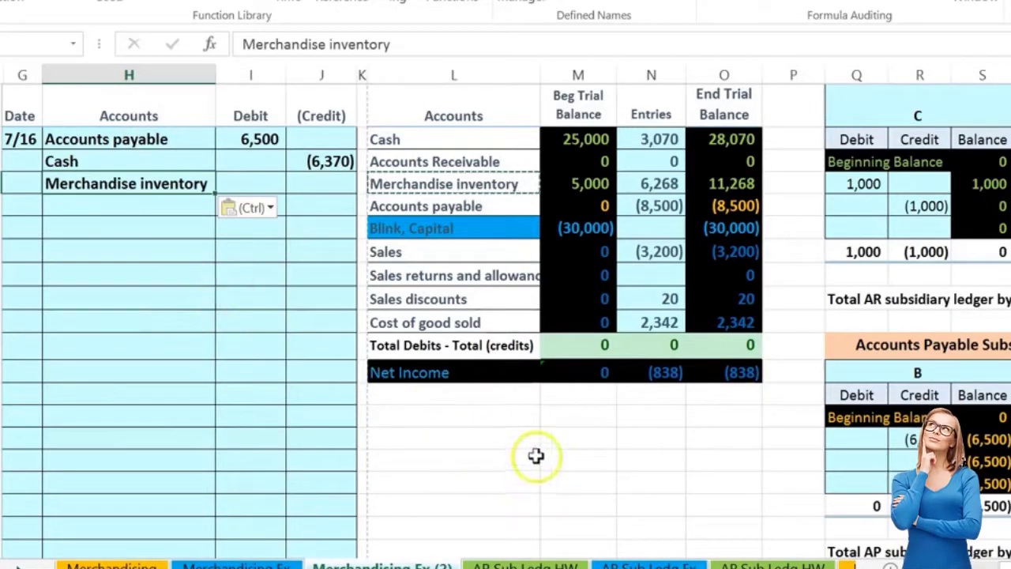
Step: In Calculator, confirm 6500*0.02 and 6500-6370 both give the 130 discount
{"action": "key", "text": "XF86Calculator"}
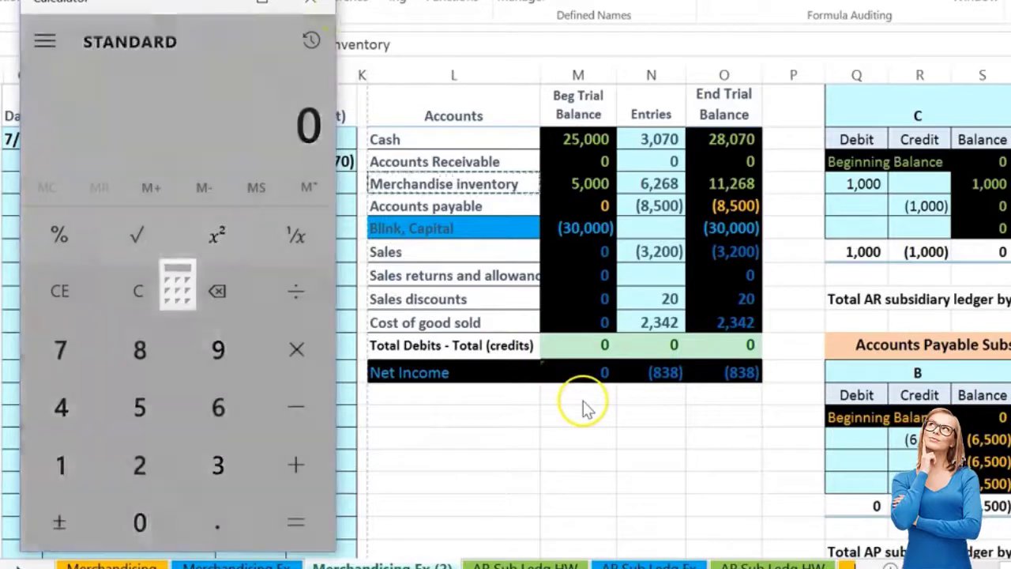
{"action": "left_click_drag", "start_coordinate": [181, 7], "coordinate": [925, 39]}
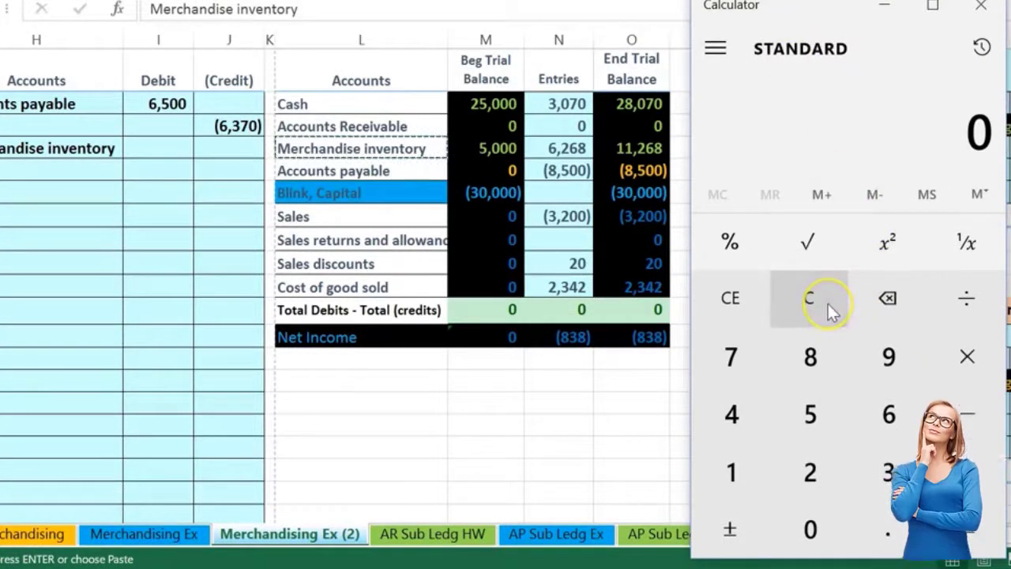
{"action": "type", "text": "6500"}
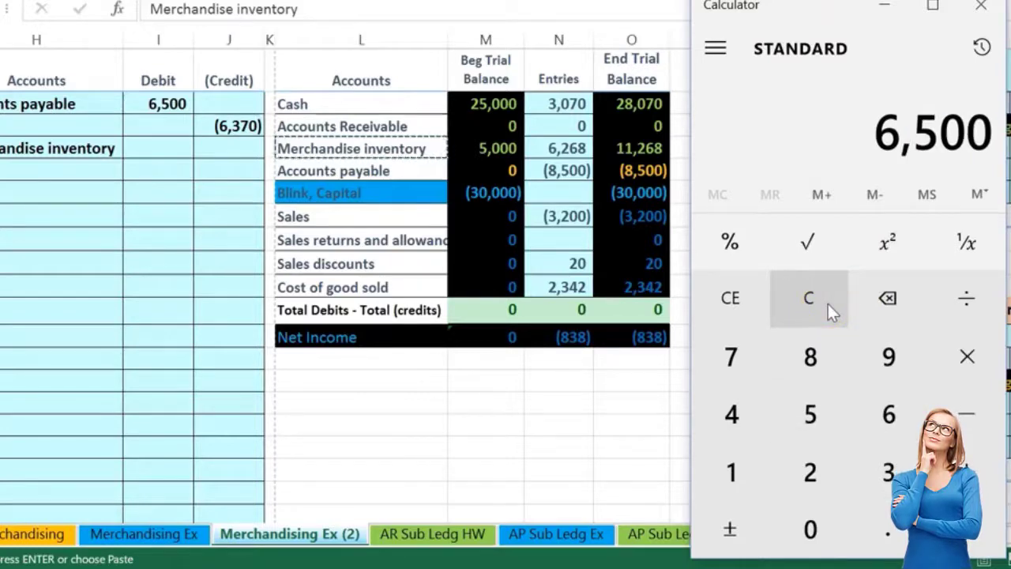
{"action": "type", "text": "*0.02"}
{"action": "key", "text": "Return"}
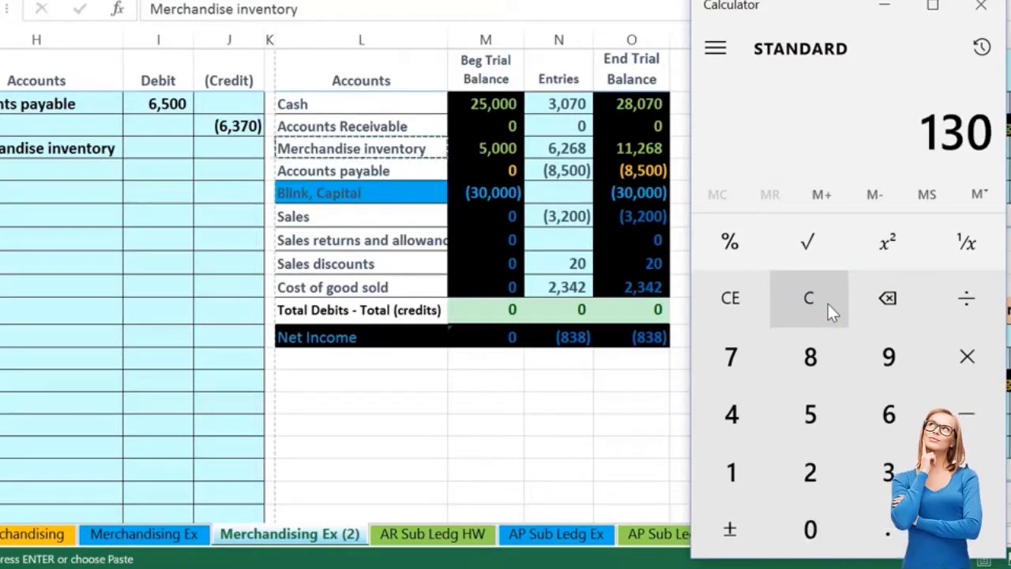
{"action": "left_click", "coordinate": [823, 297]}
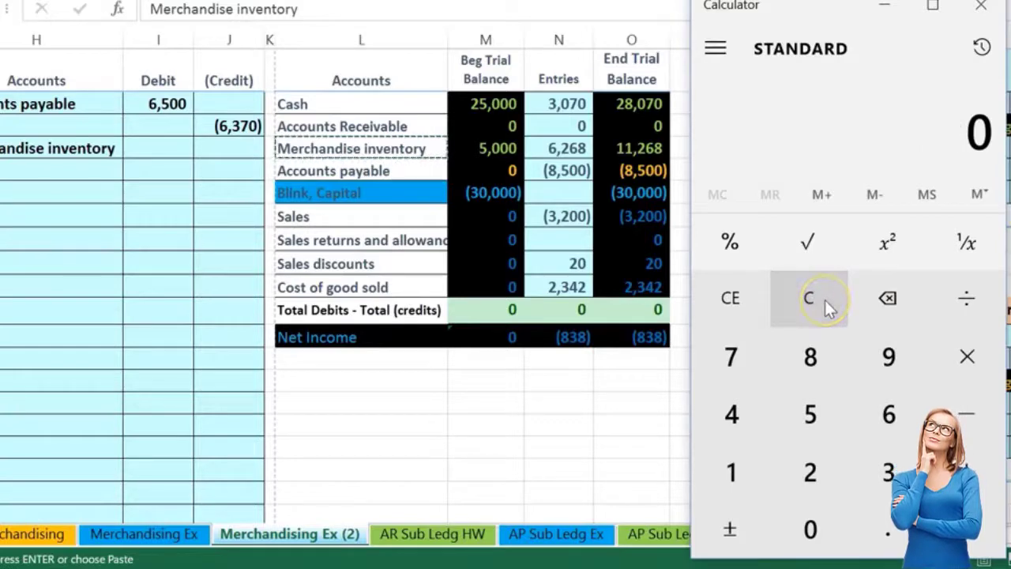
{"action": "type", "text": "6500-6"}
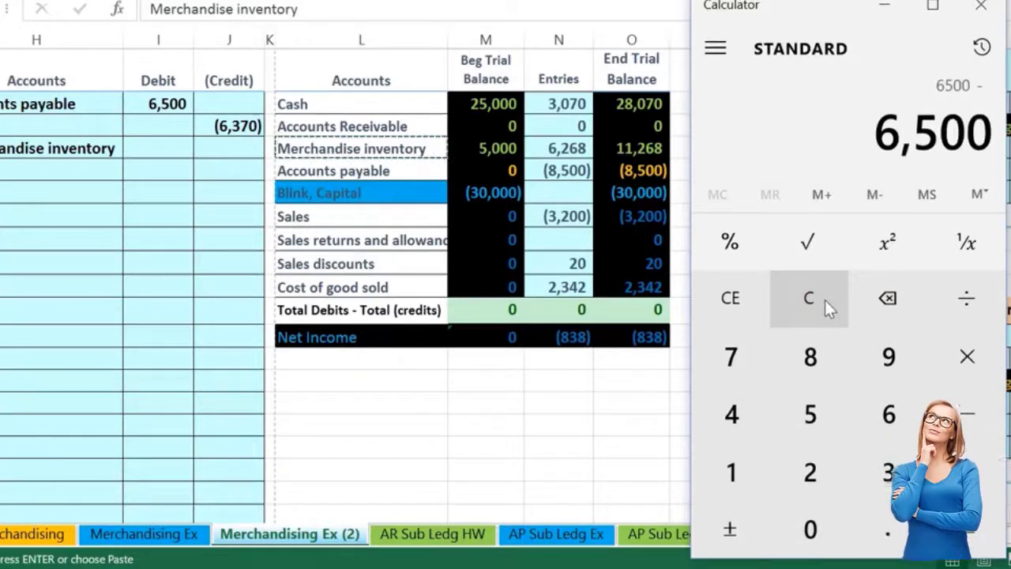
{"action": "type", "text": "370"}
{"action": "key", "text": "Return"}
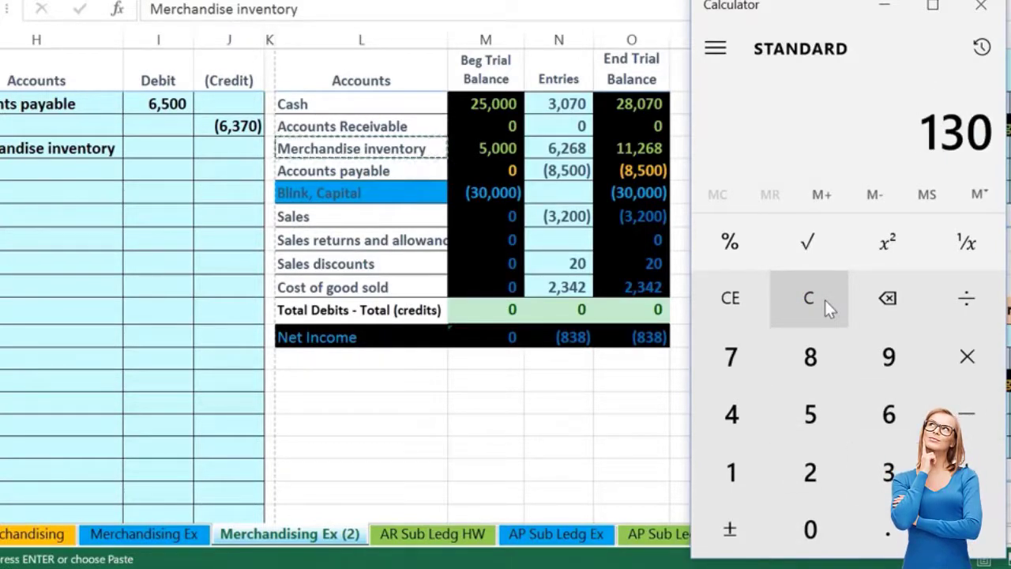
{"action": "left_click", "coordinate": [234, 149]}
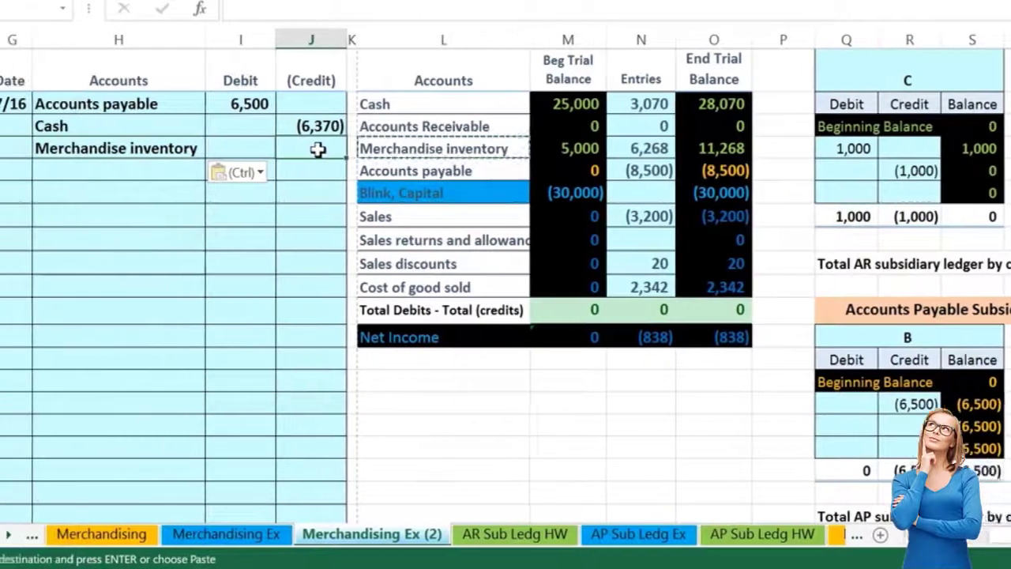
Step: Enter =-SUM(I5:J6) in J7 to credit Merchandise inventory 130, then check the entry totals
{"action": "type", "text": "-"}
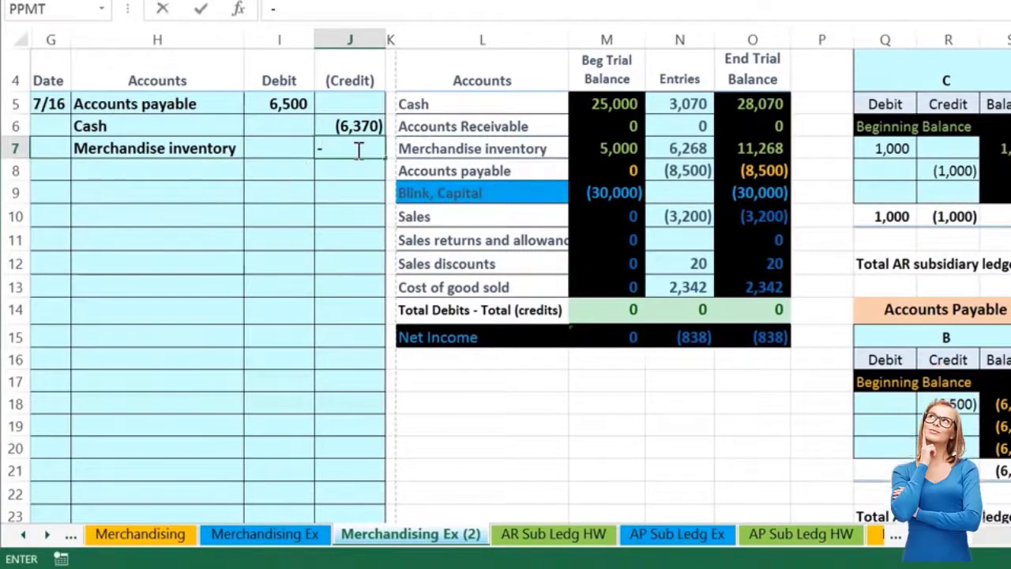
{"action": "type", "text": "sum(I5:J6"}
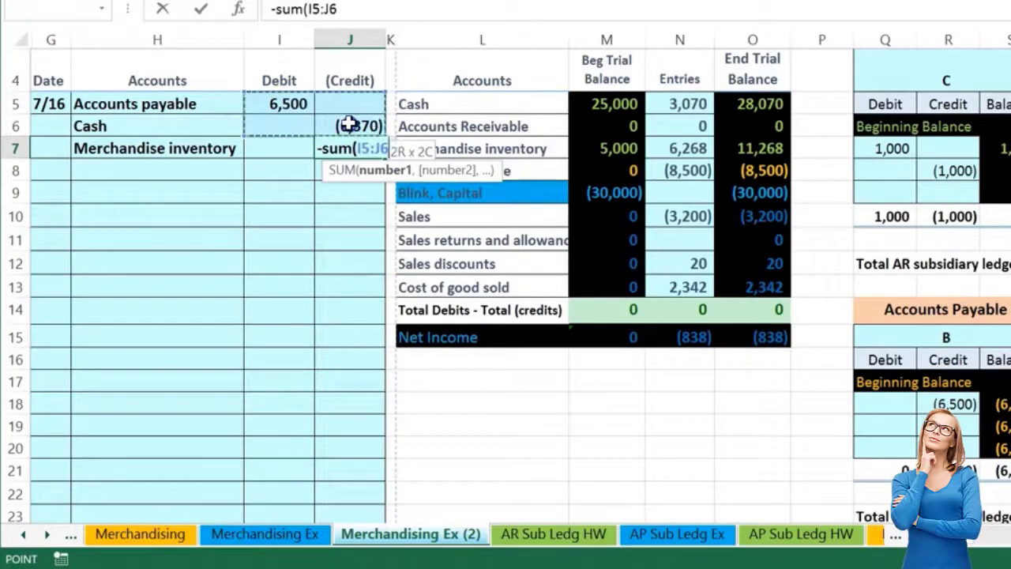
{"action": "left_click_drag", "start_coordinate": [348, 126], "coordinate": [375, 123]}
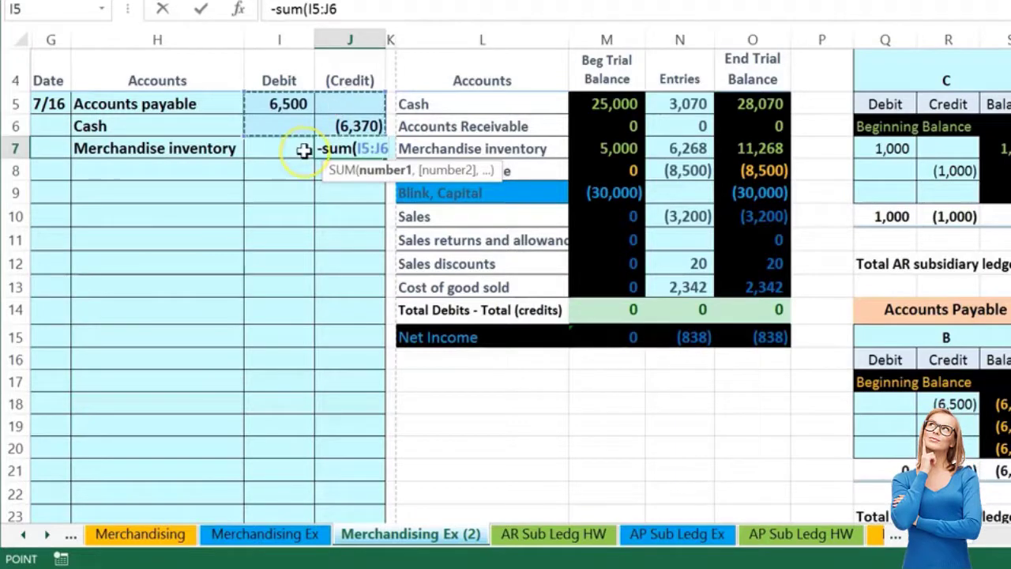
{"action": "key", "text": "Return"}
{"action": "left_click_drag", "start_coordinate": [285, 103], "coordinate": [332, 140]}
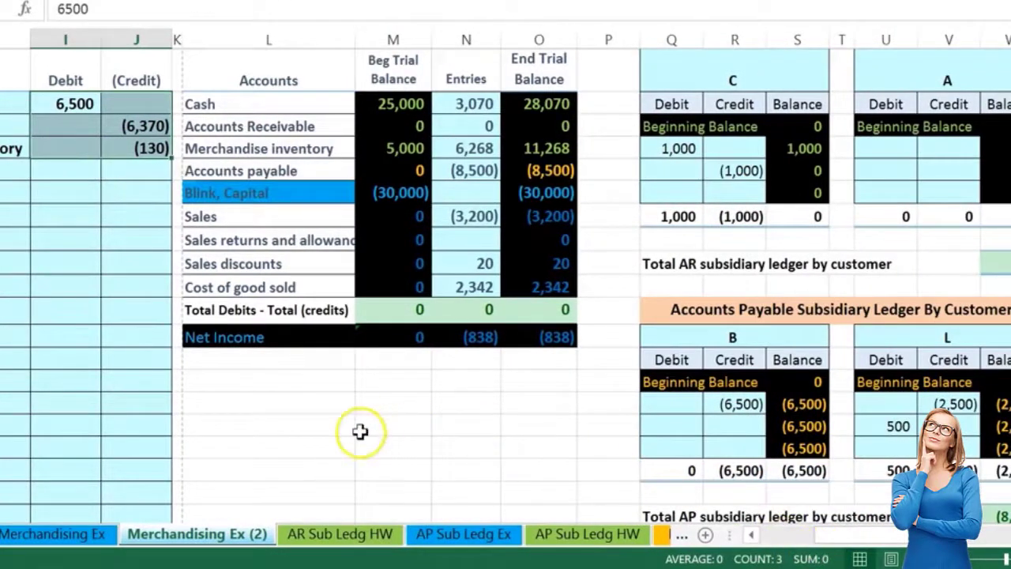
Step: Append +I5, +J6 and +J7 to the Accounts payable, Cash and Merchandise inventory Entries formulas
{"action": "double_click", "coordinate": [470, 169]}
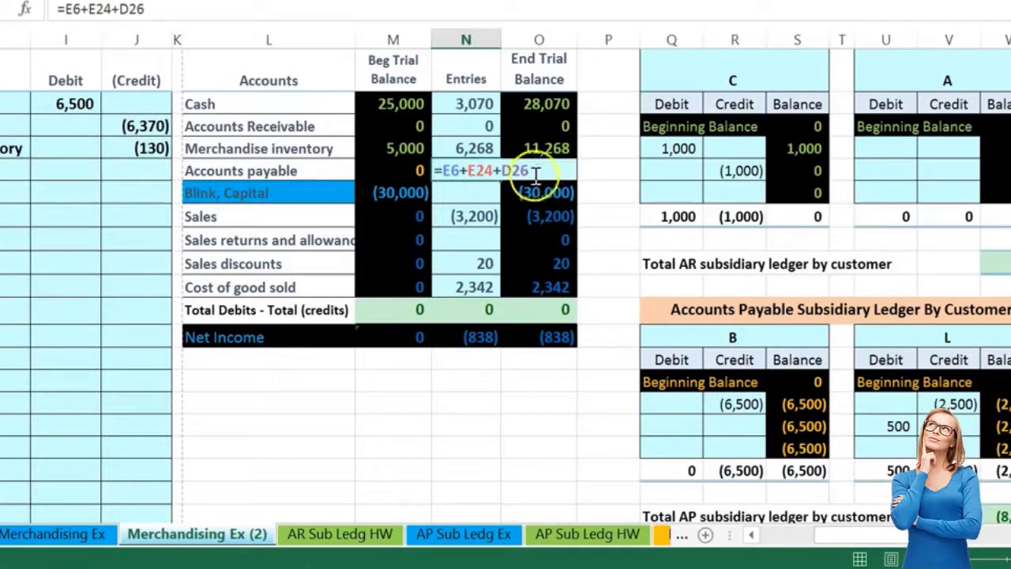
{"action": "type", "text": "+"}
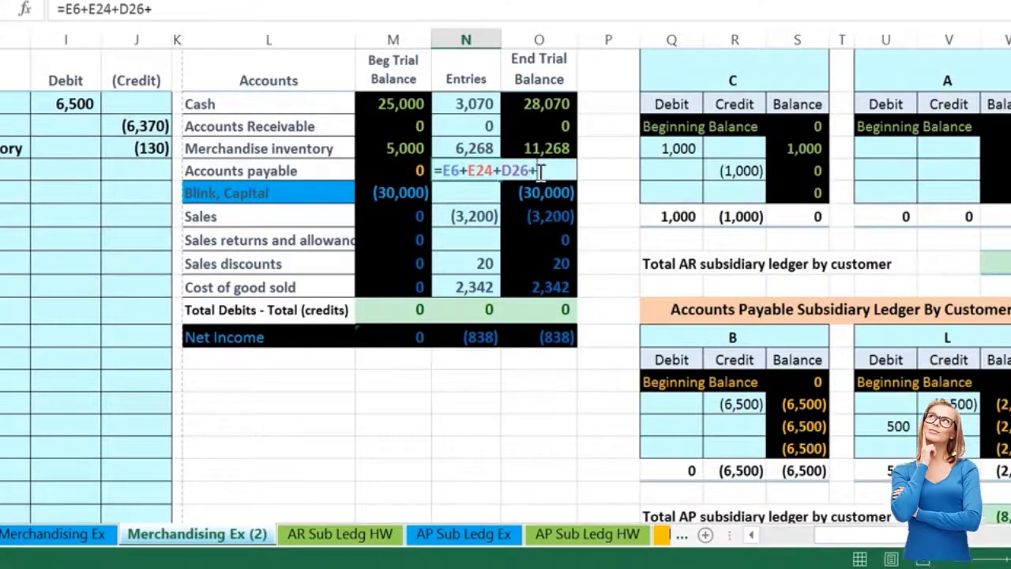
{"action": "left_click", "coordinate": [91, 105]}
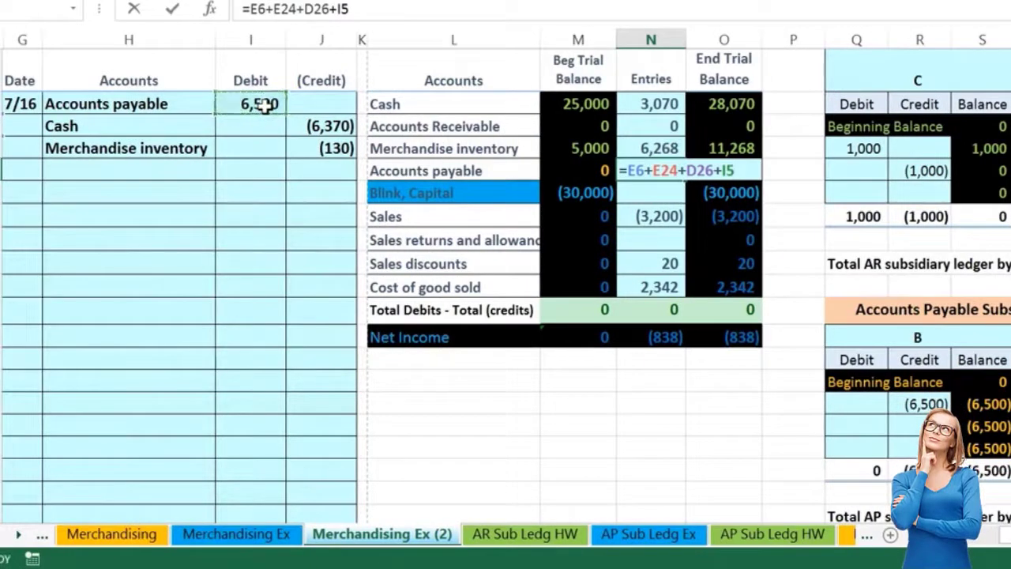
{"action": "key", "text": "Return"}
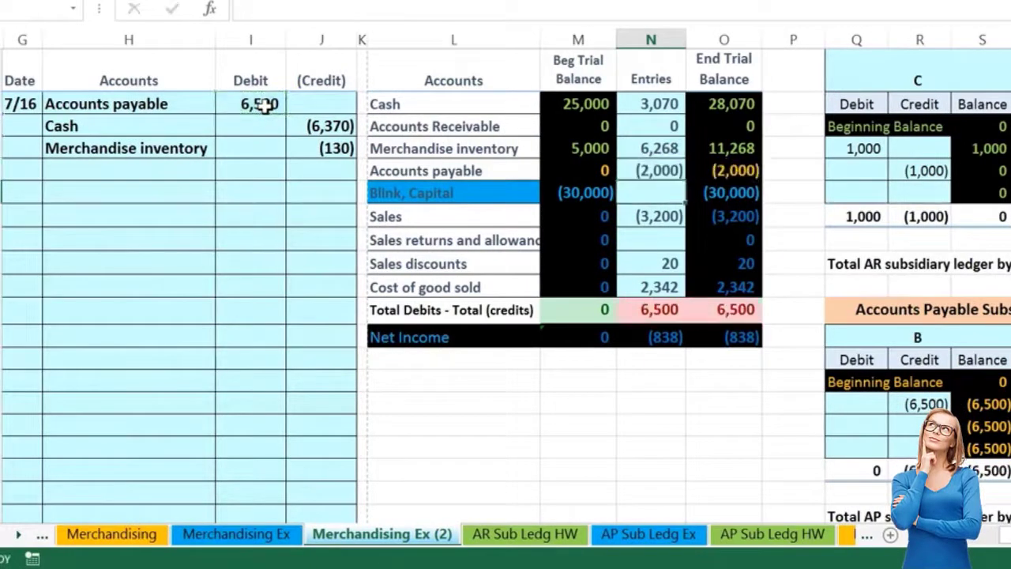
{"action": "double_click", "coordinate": [639, 104]}
{"action": "left_click", "coordinate": [723, 106]}
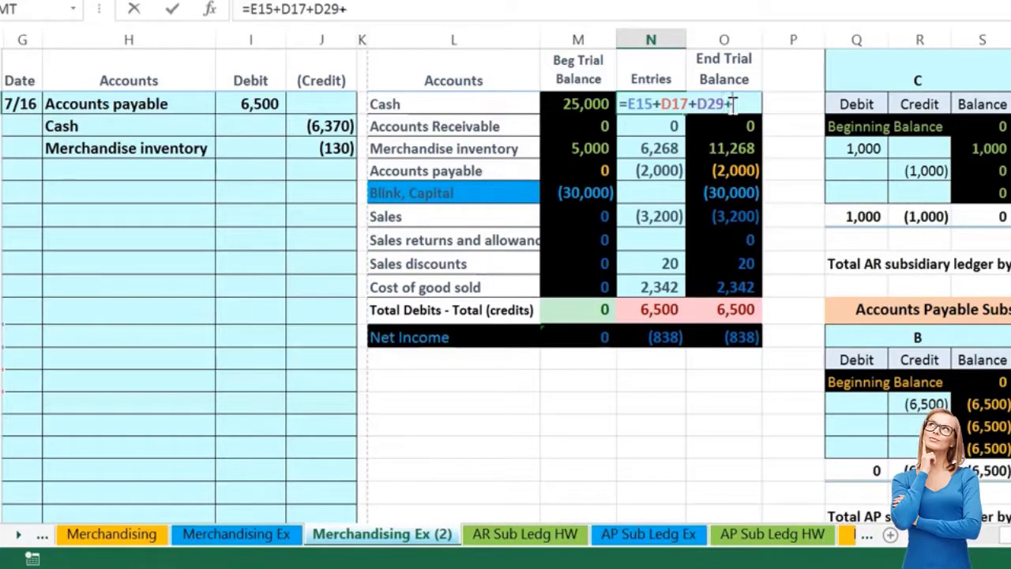
{"action": "left_click", "coordinate": [331, 126]}
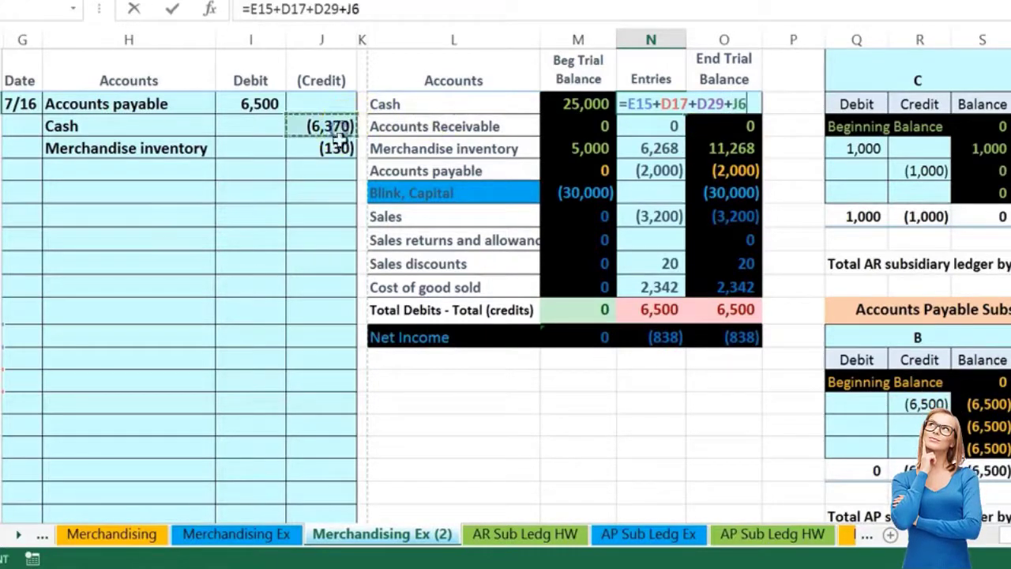
{"action": "key", "text": "Return"}
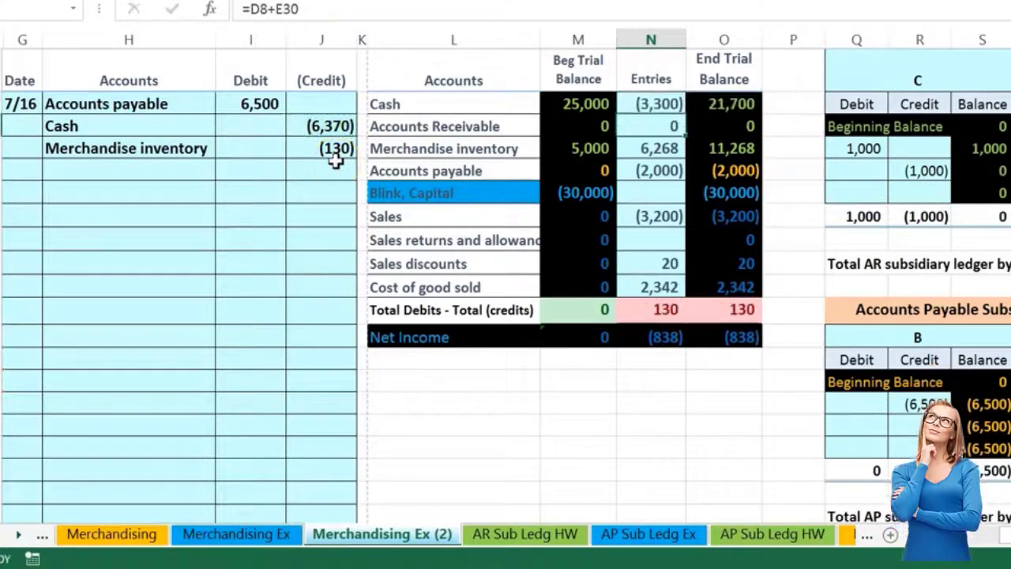
{"action": "double_click", "coordinate": [660, 150]}
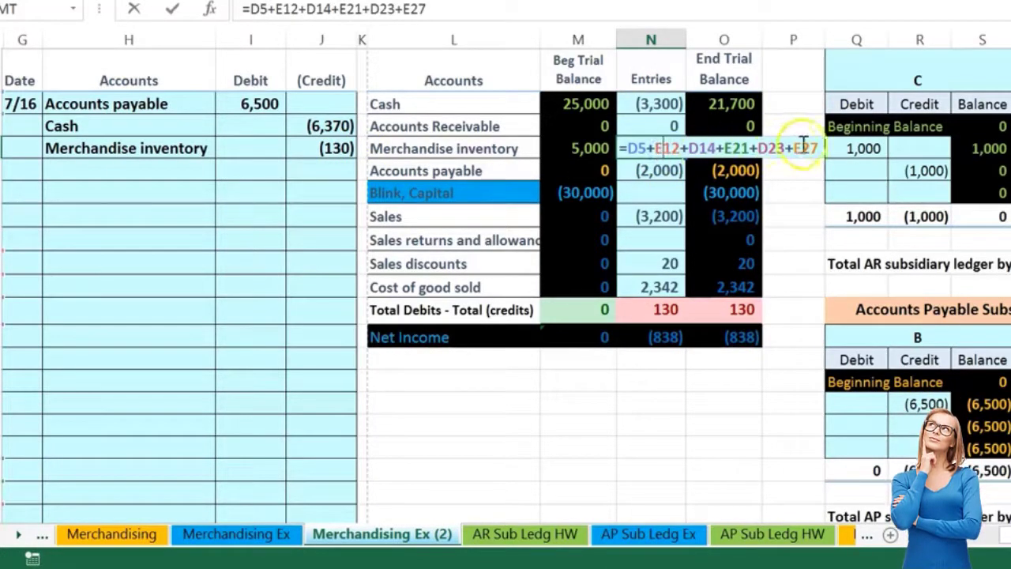
{"action": "type", "text": "+"}
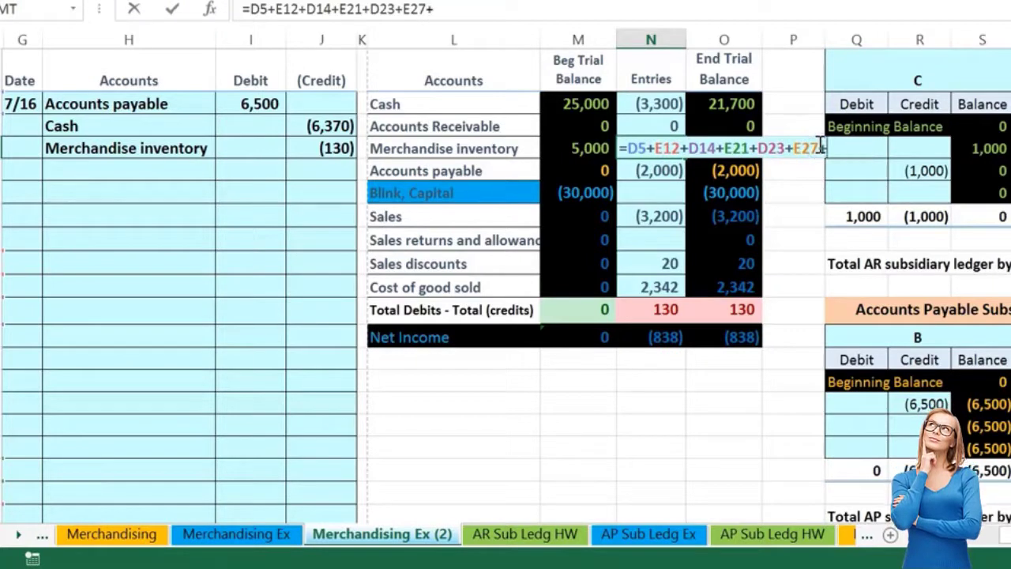
{"action": "left_click", "coordinate": [348, 147]}
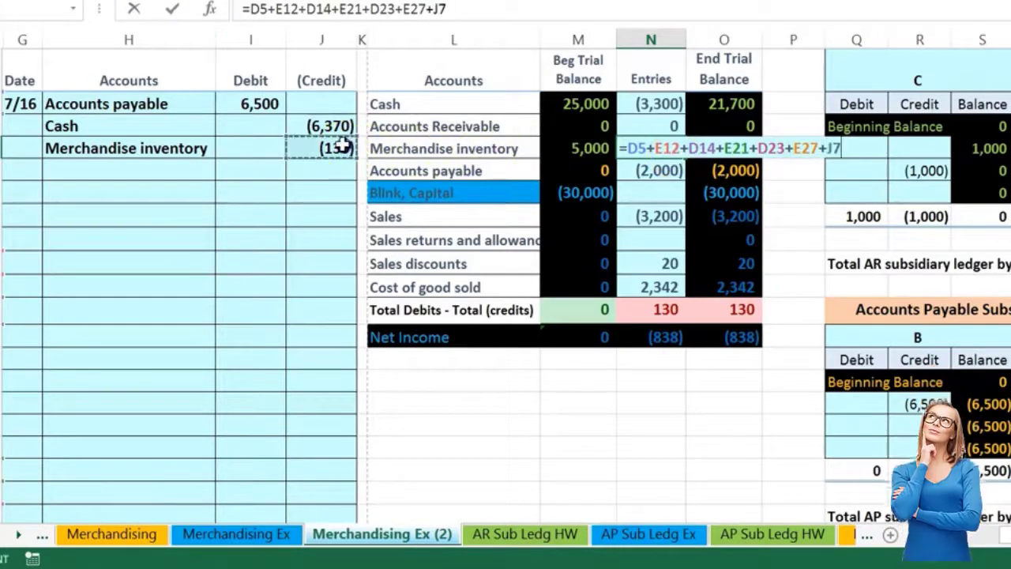
{"action": "key", "text": "Return"}
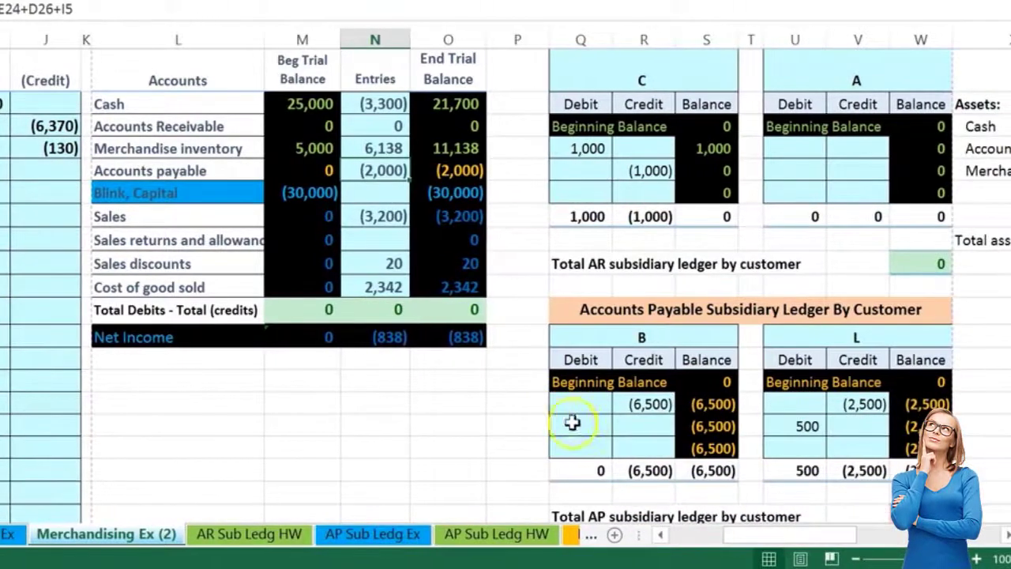
Step: Link company B's payables ledger Debit cell to the 6,500 payment in I5, clearing its balance
{"action": "left_click", "coordinate": [582, 427]}
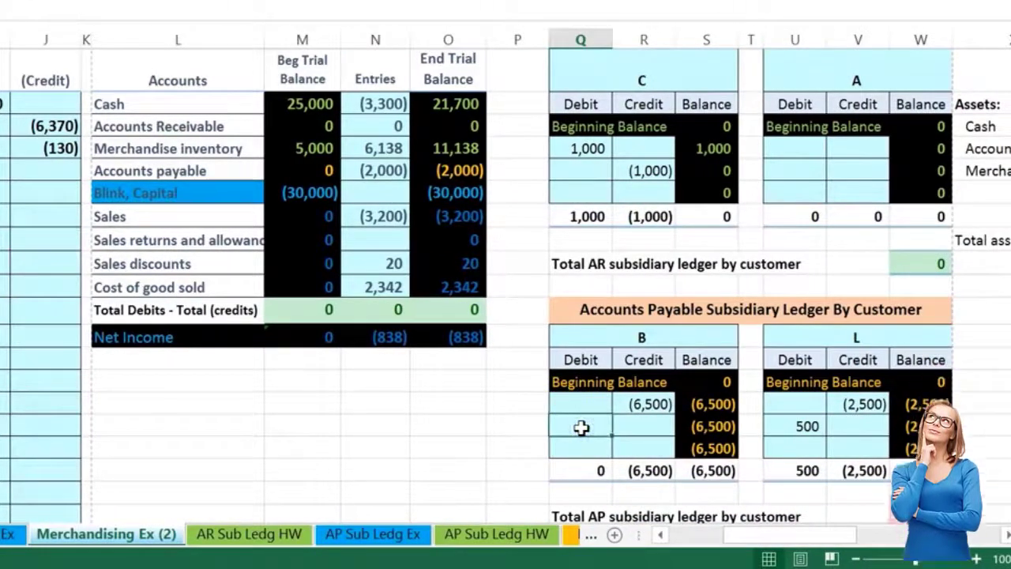
{"action": "type", "text": "="}
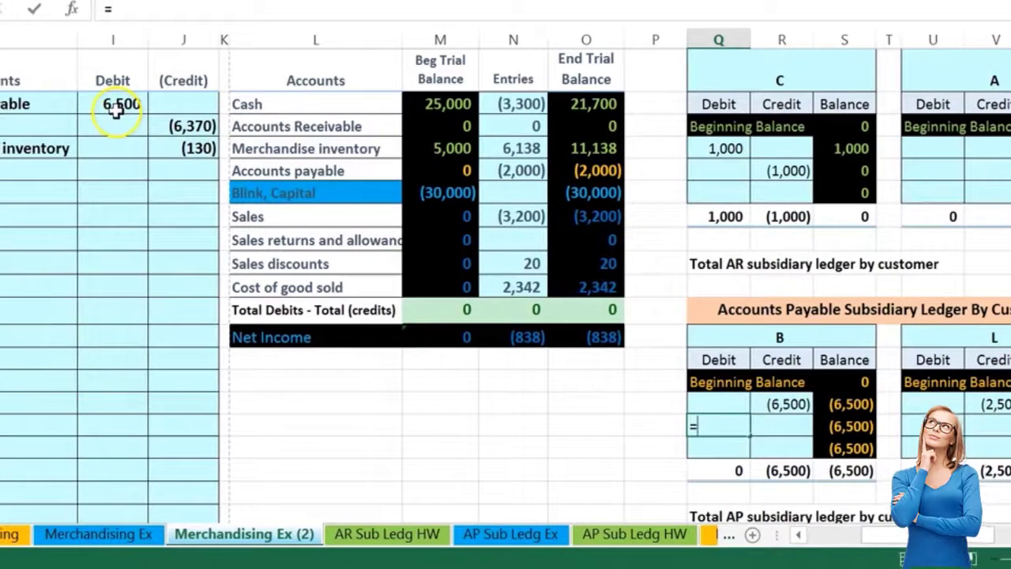
{"action": "left_click", "coordinate": [116, 110]}
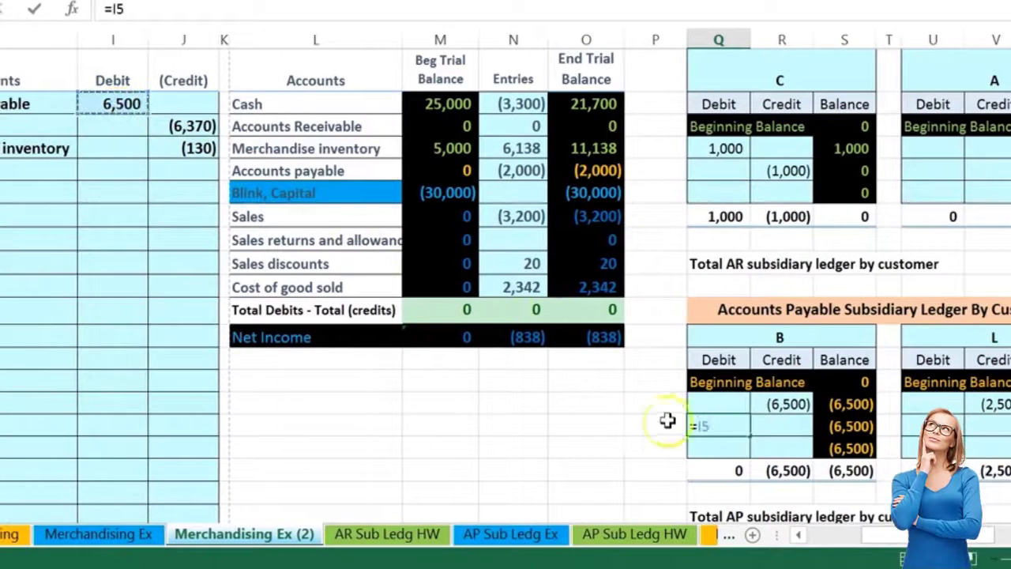
{"action": "key", "text": "Return"}
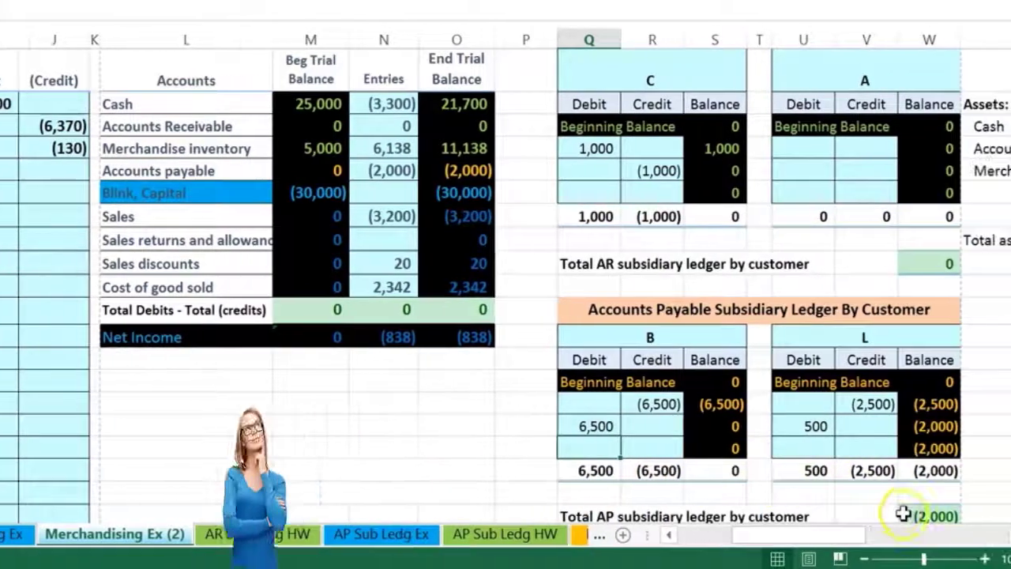
{"action": "left_click", "coordinate": [1010, 514]}
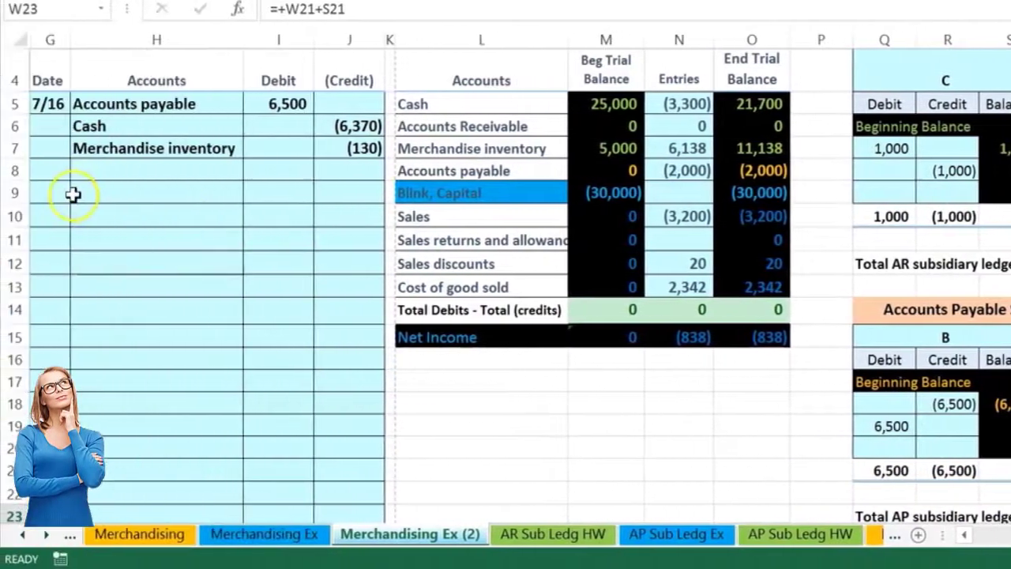
{"action": "left_click", "coordinate": [54, 190]}
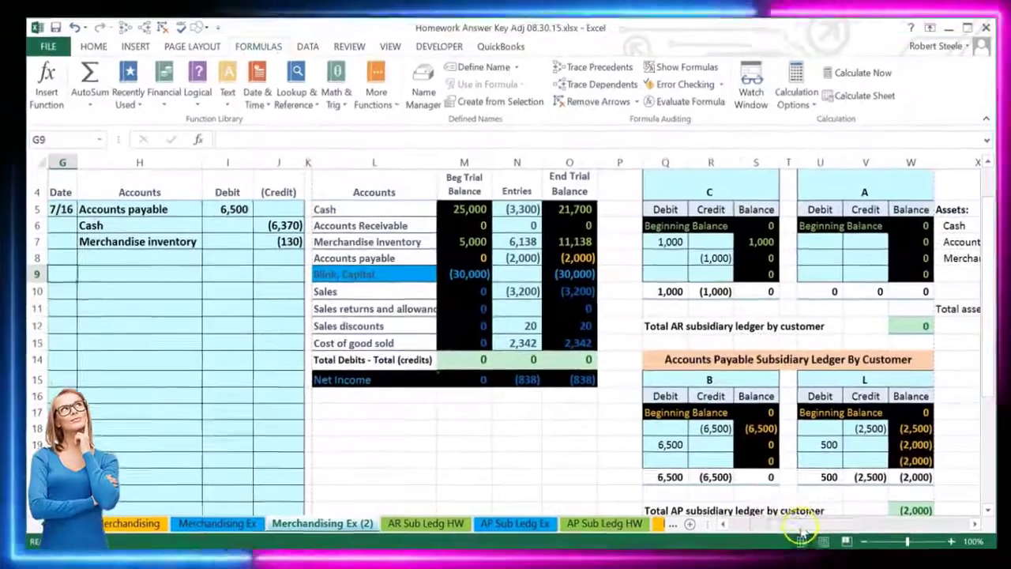
{"action": "left_click", "coordinate": [997, 538]}
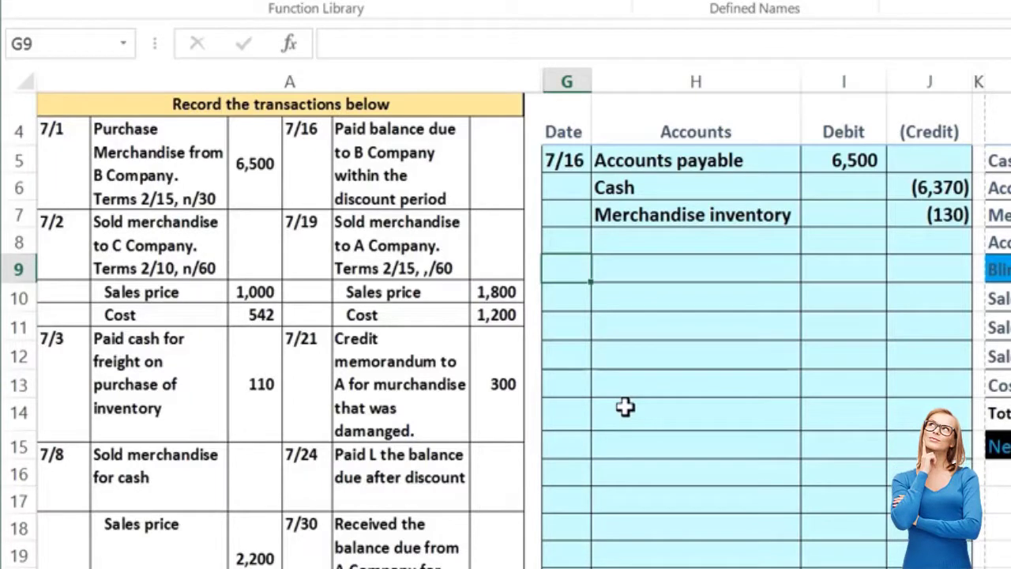
Step: Enter 7/19 in G9 and move to the row's Accounts cell
{"action": "type", "text": "7/"}
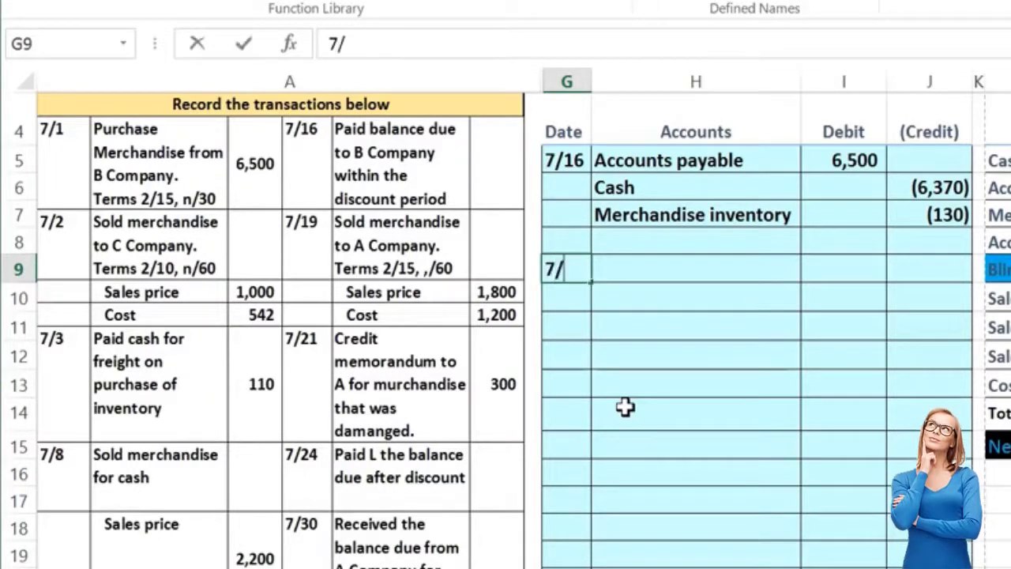
{"action": "type", "text": "19"}
{"action": "key", "text": "Return"}
{"action": "key", "text": "Up"}
{"action": "key", "text": "Right"}
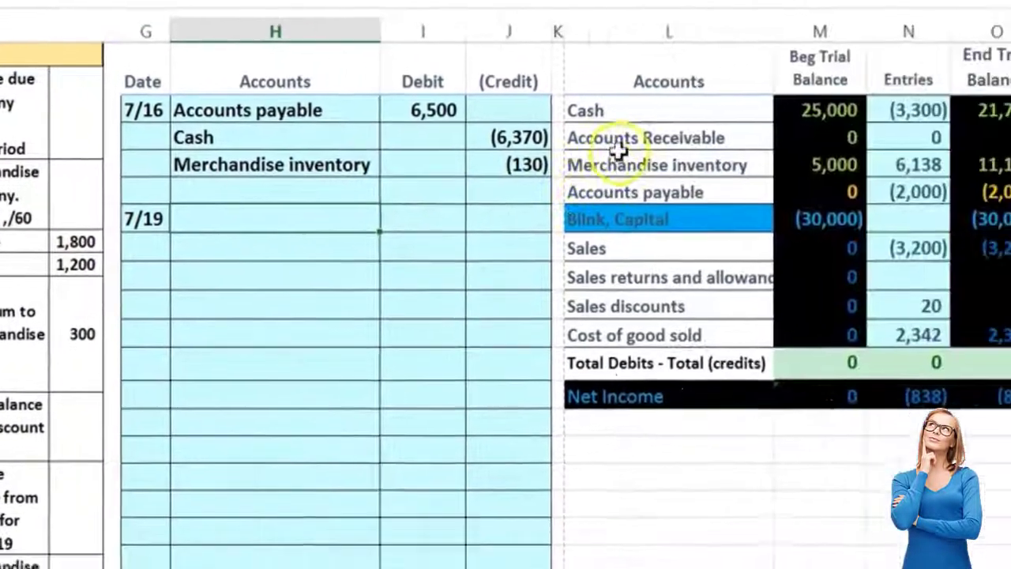
{"action": "left_click", "coordinate": [622, 138]}
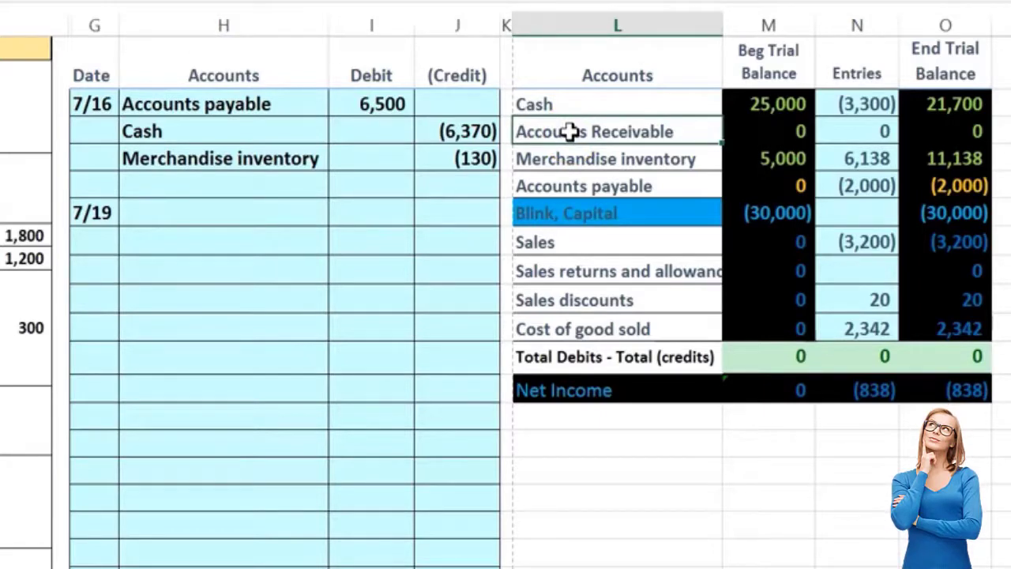
Step: Paste Accounts Receivable as a value into the 7/19 Accounts cell H9
{"action": "right_click", "coordinate": [570, 133]}
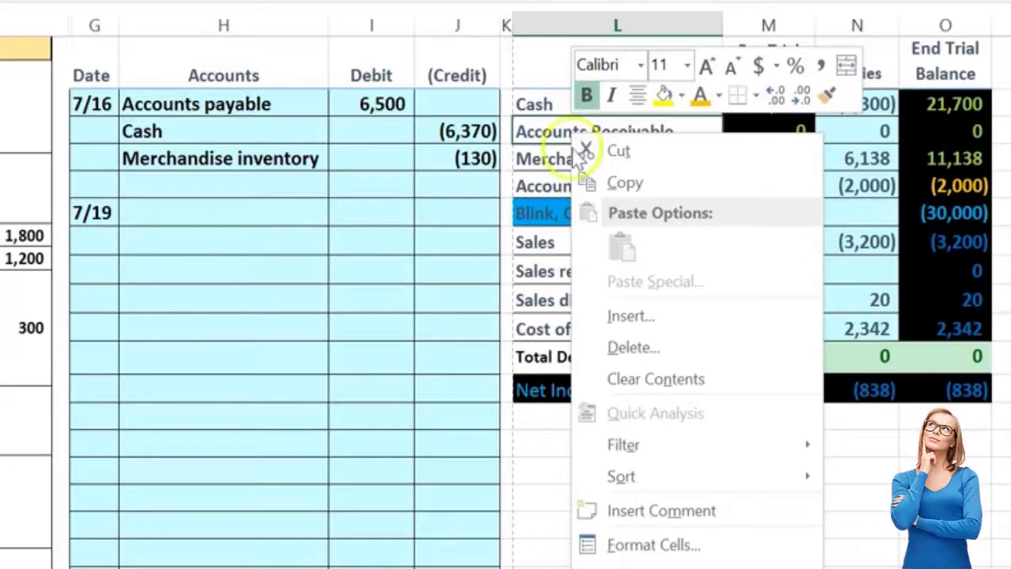
{"action": "left_click", "coordinate": [592, 180]}
{"action": "left_click", "coordinate": [218, 214]}
{"action": "right_click", "coordinate": [219, 214]}
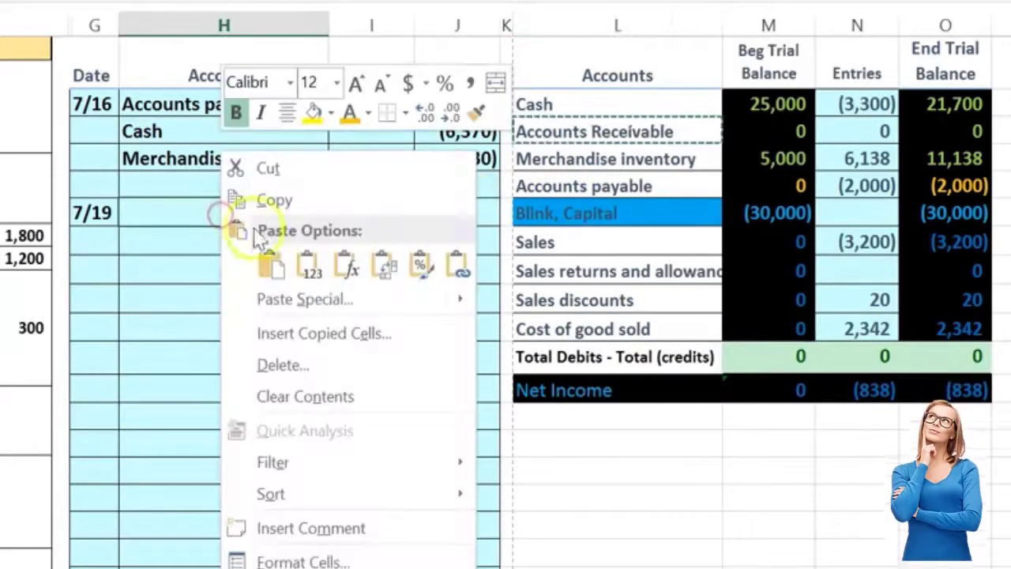
{"action": "left_click", "coordinate": [308, 266]}
Step: Debit 1,800 in I9 and credit =-I9 (1,800) in J10
{"action": "left_click", "coordinate": [368, 210]}
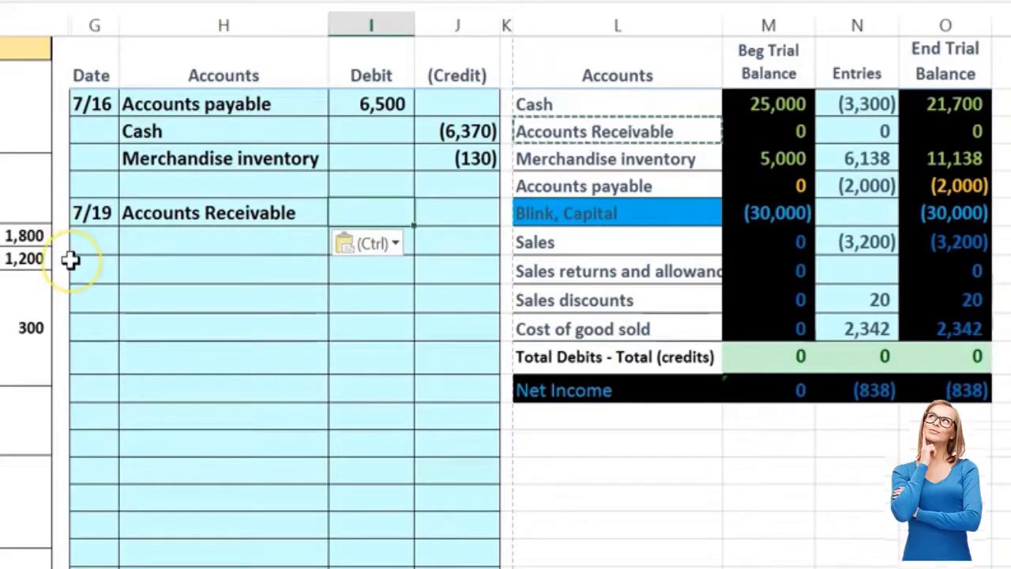
{"action": "type", "text": "1800"}
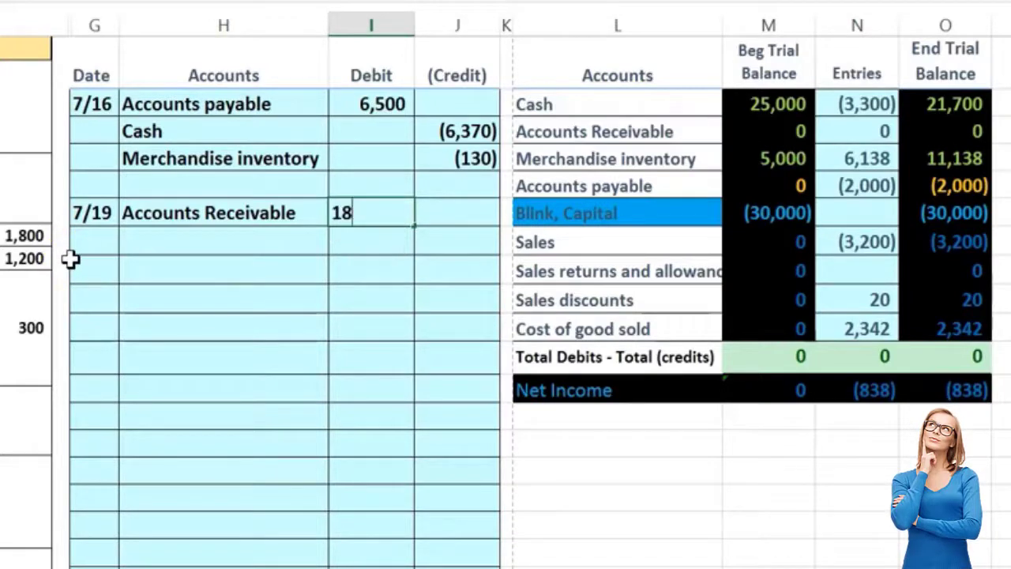
{"action": "key", "text": "Return"}
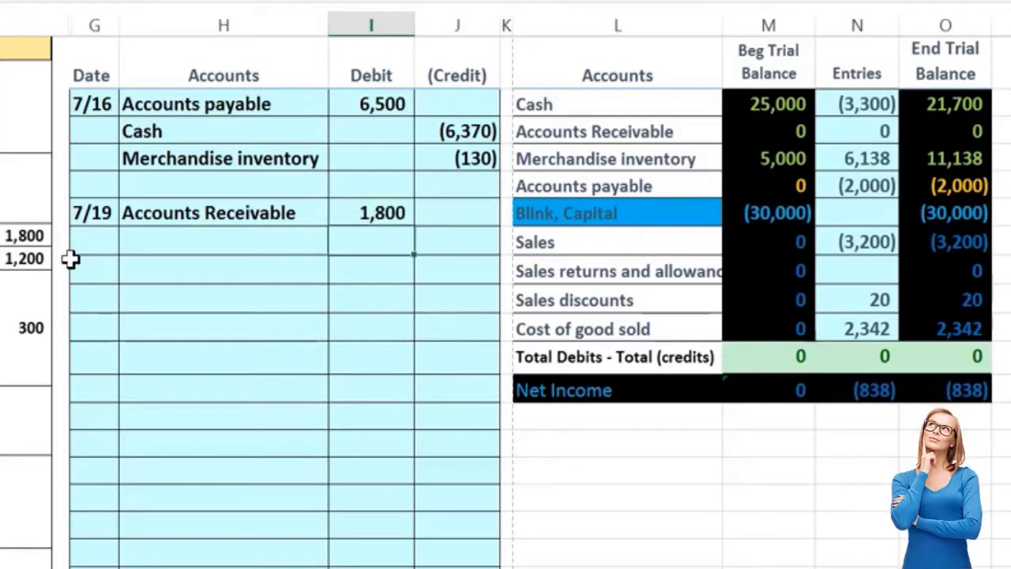
{"action": "key", "text": "Right"}
{"action": "type", "text": "-"}
{"action": "key", "text": "Up"}
{"action": "key", "text": "Left"}
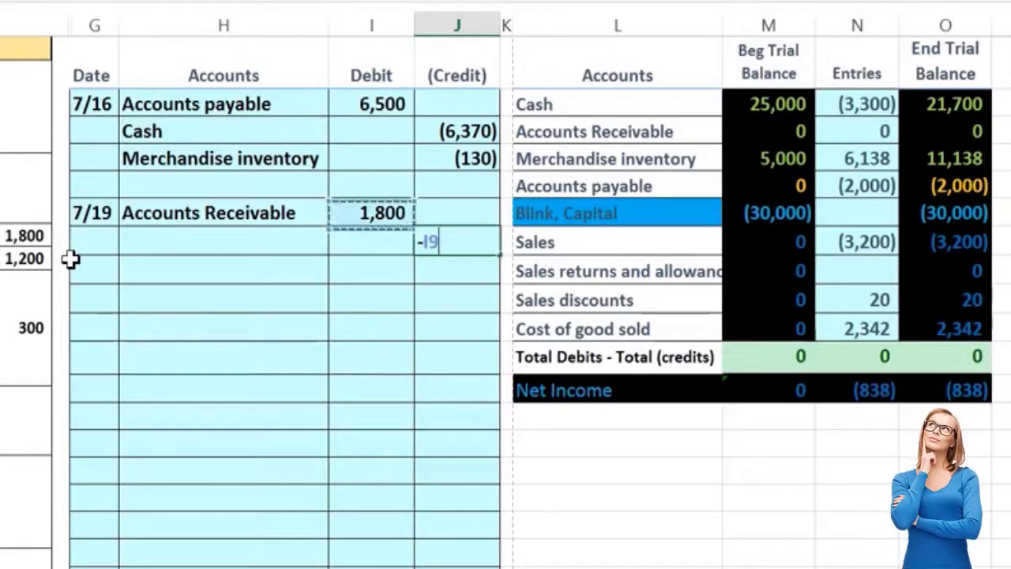
{"action": "key", "text": "Return"}
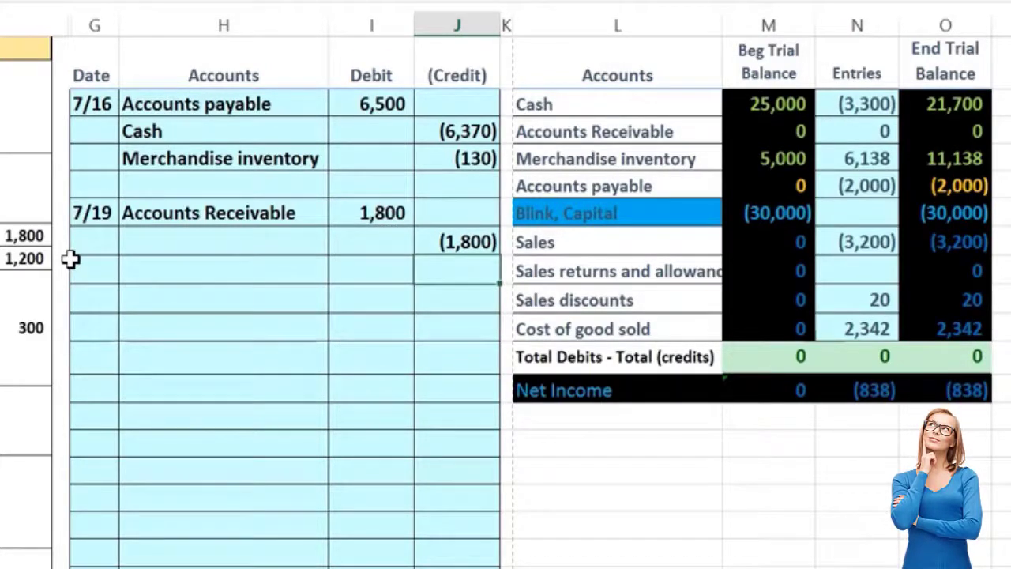
Step: Copy the Sales account name from the trial balance onto the 7/19 credit line
{"action": "left_click", "coordinate": [542, 243]}
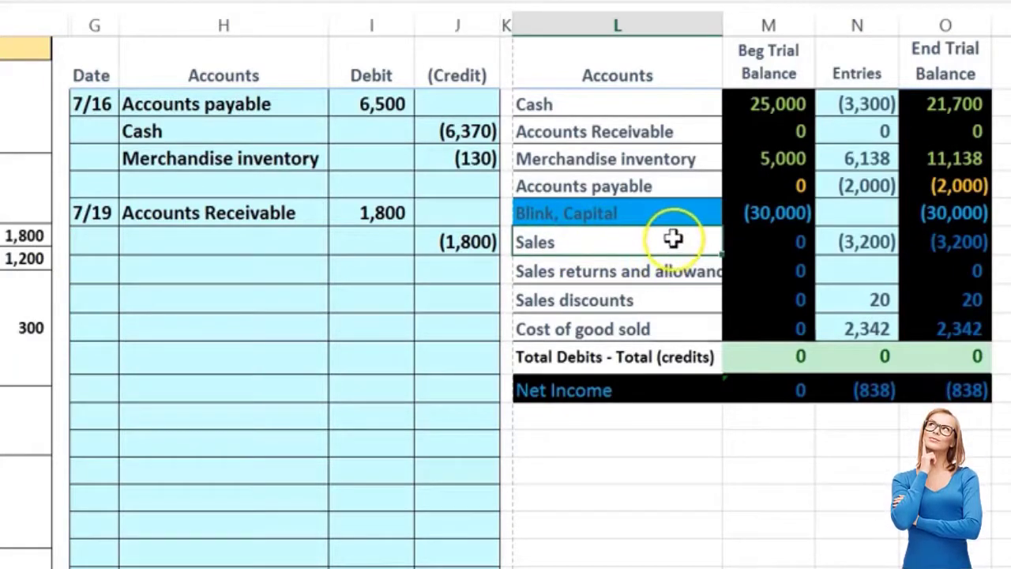
{"action": "left_click_drag", "start_coordinate": [759, 242], "coordinate": [924, 241]}
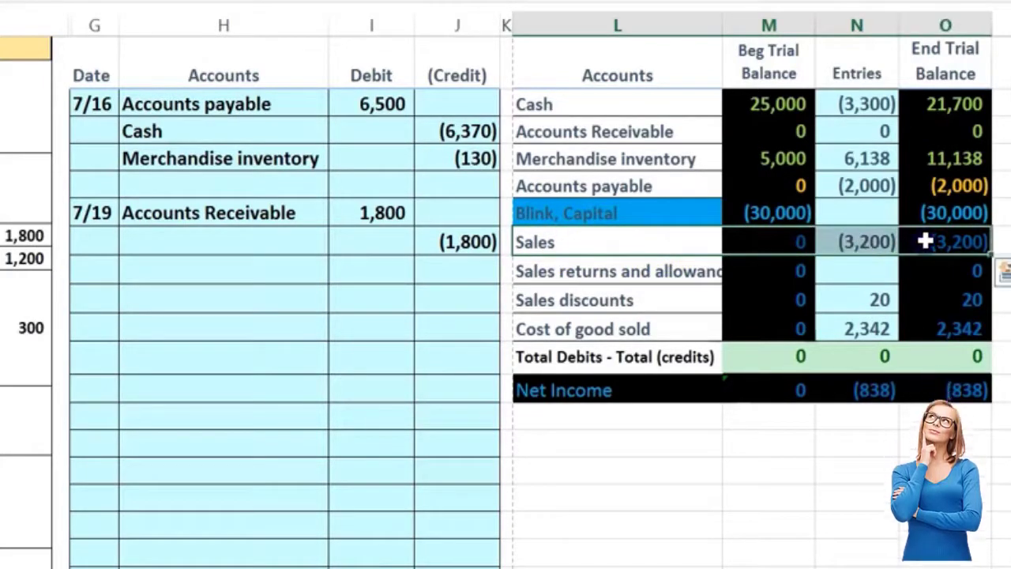
{"action": "left_click", "coordinate": [615, 244]}
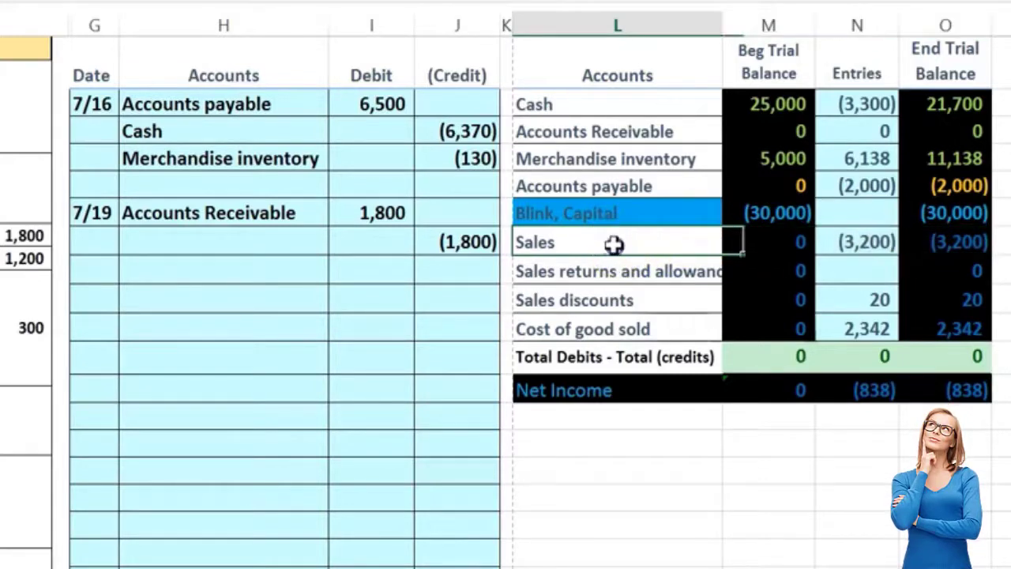
{"action": "right_click", "coordinate": [615, 244]}
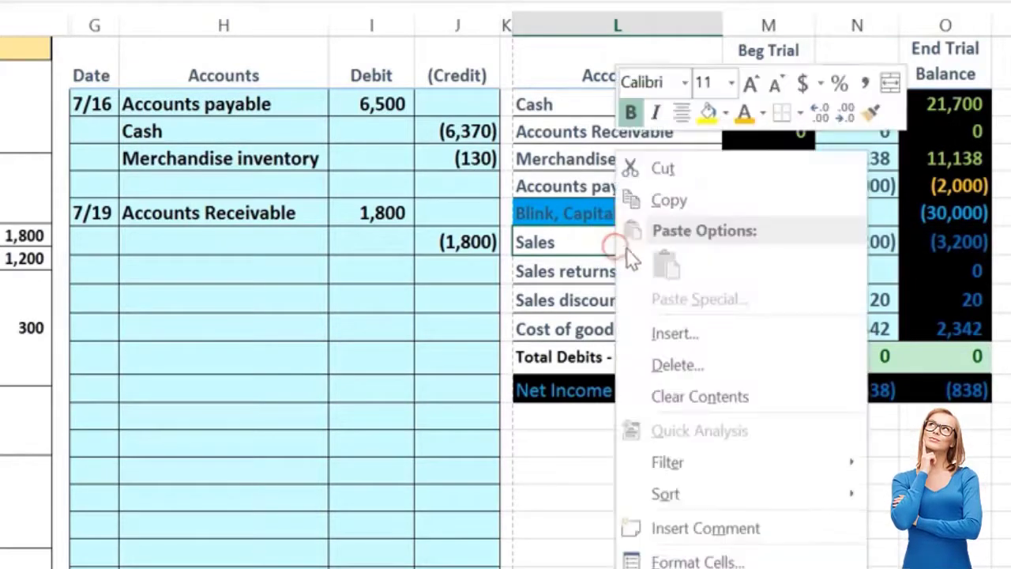
{"action": "left_click", "coordinate": [643, 200]}
{"action": "left_click", "coordinate": [210, 240]}
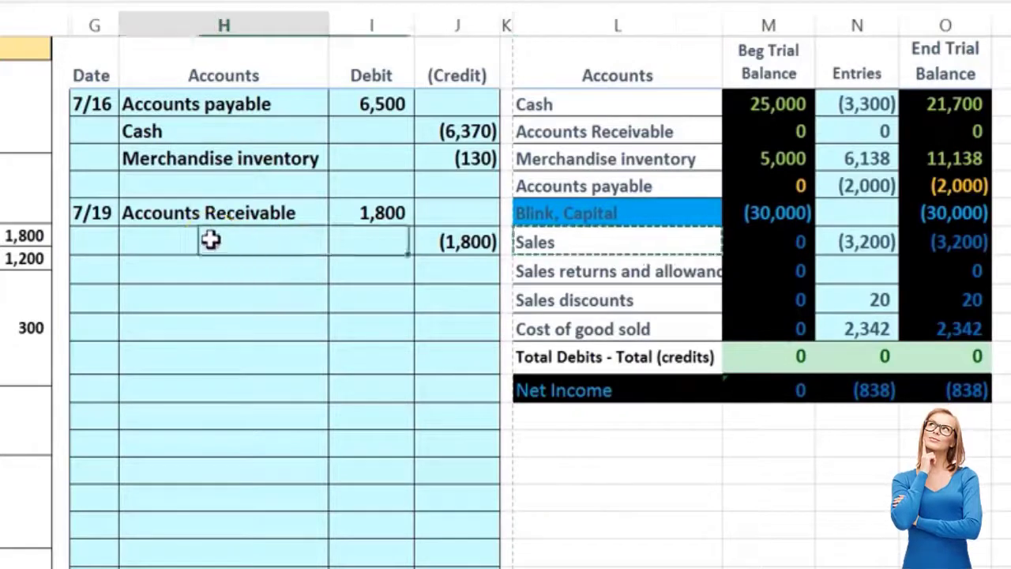
{"action": "right_click", "coordinate": [210, 239]}
{"action": "left_click", "coordinate": [300, 269]}
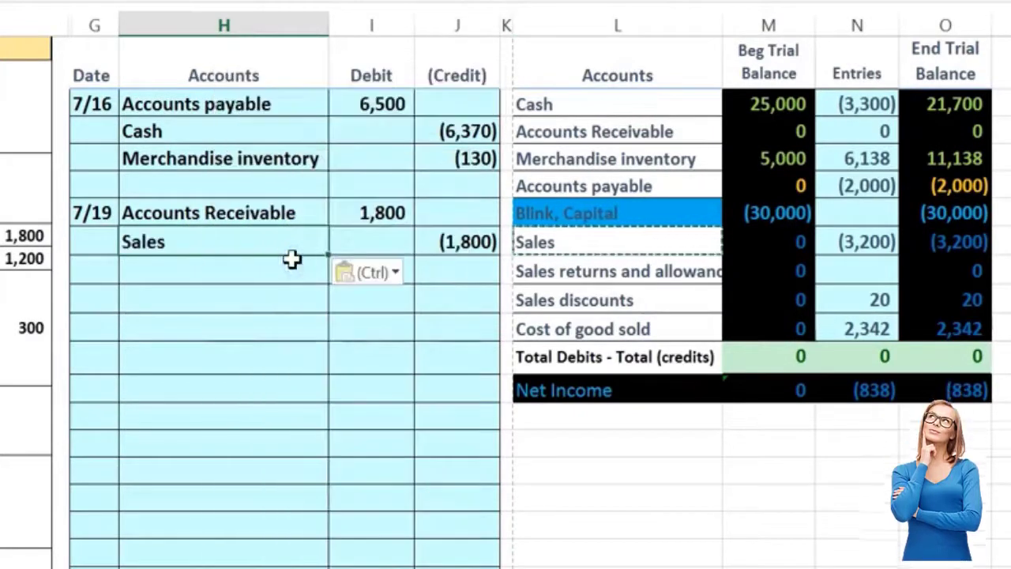
{"action": "left_click", "coordinate": [876, 128]}
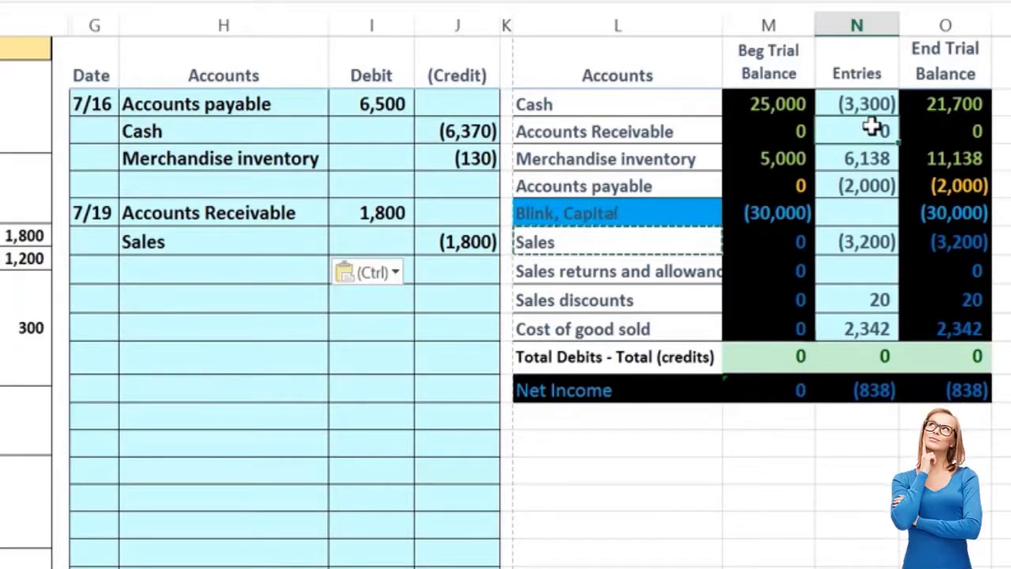
Step: Append +I9 to the Accounts Receivable Entries formula in N8 to post the 1,800 debit
{"action": "double_click", "coordinate": [872, 127]}
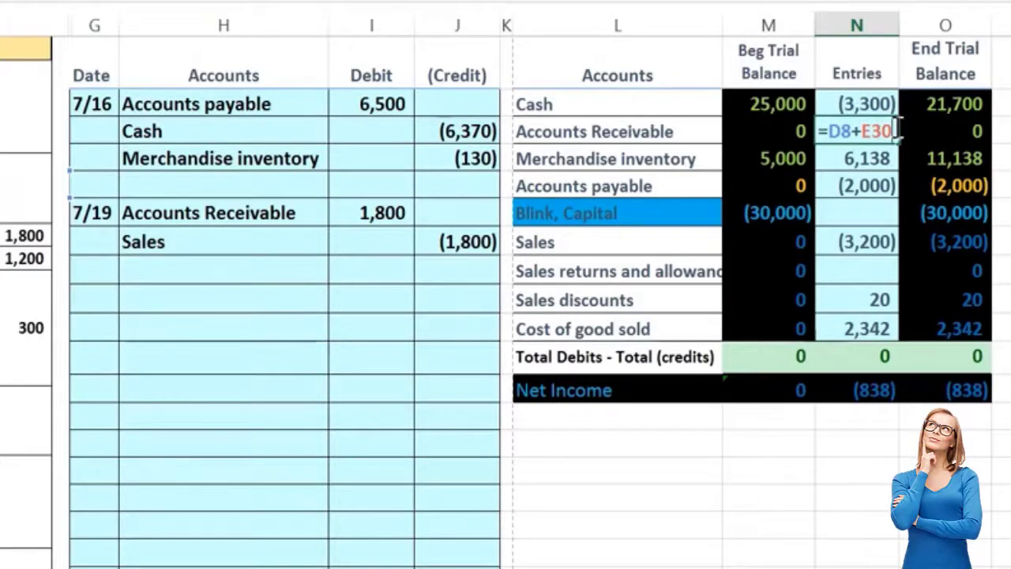
{"action": "type", "text": "+"}
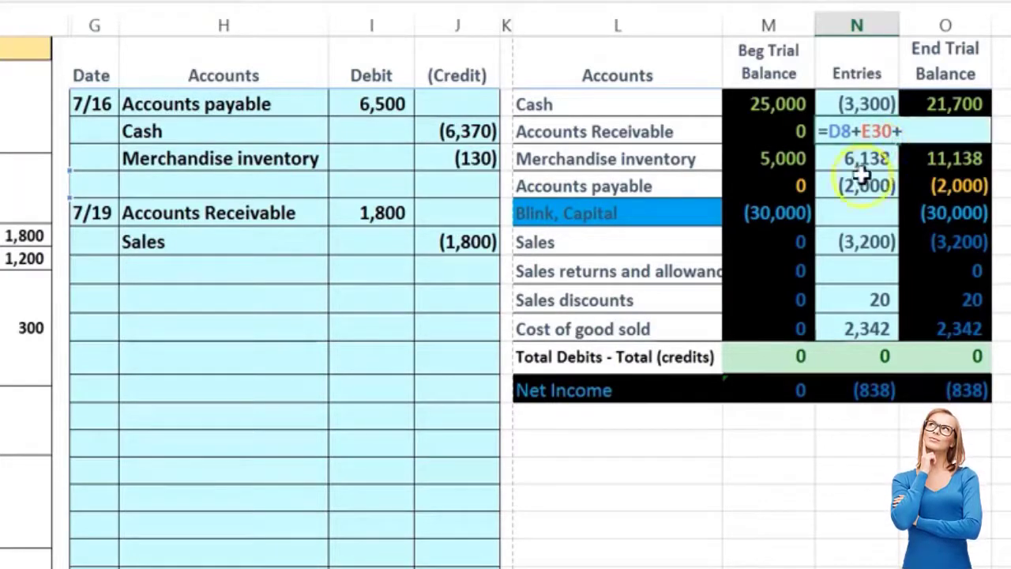
{"action": "left_click", "coordinate": [377, 214]}
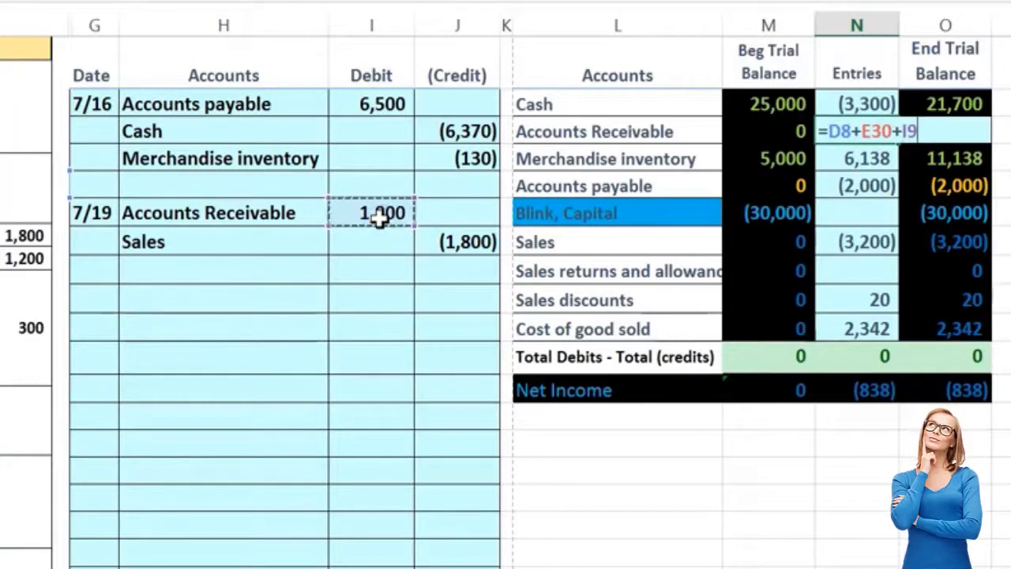
{"action": "key", "text": "Return"}
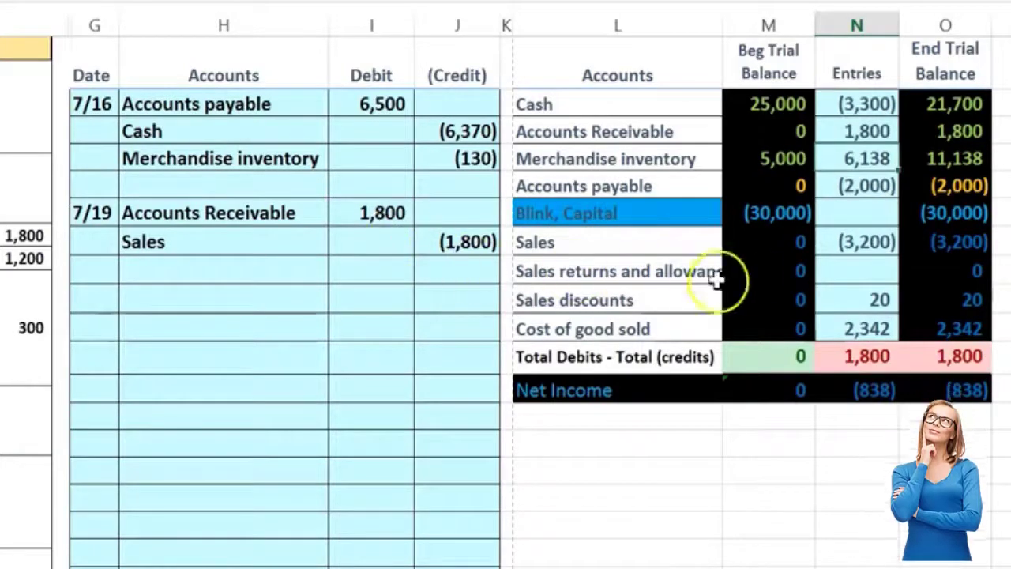
Step: Append +J10 to the Sales Entries formula, bringing Sales to (5,000)
{"action": "left_click", "coordinate": [852, 235]}
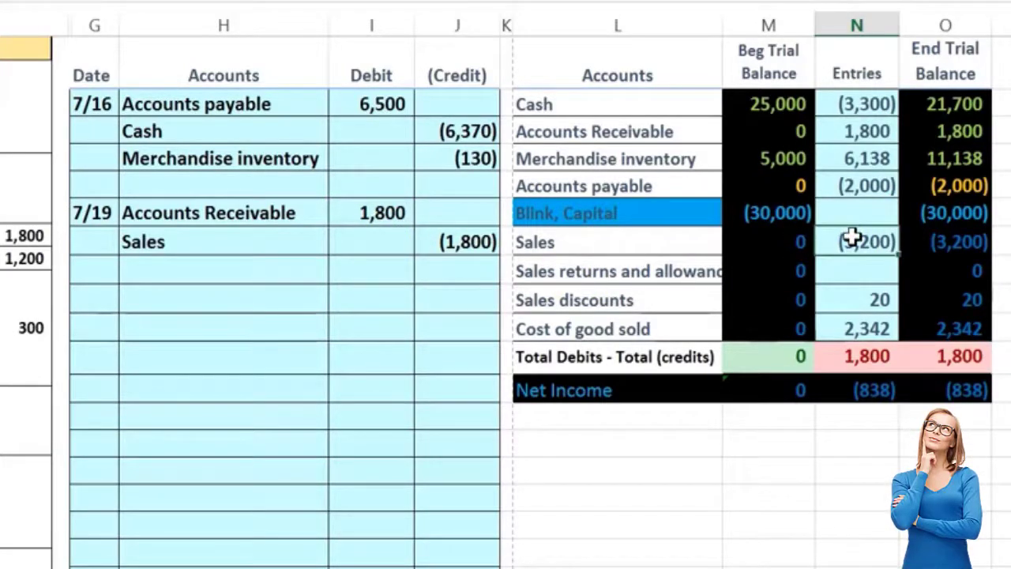
{"action": "double_click", "coordinate": [850, 239]}
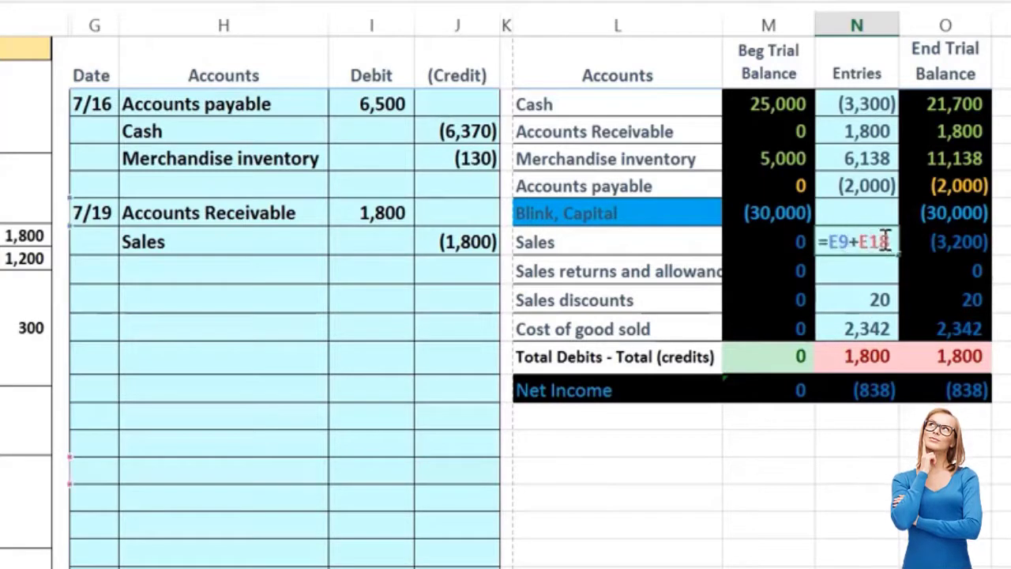
{"action": "type", "text": "+"}
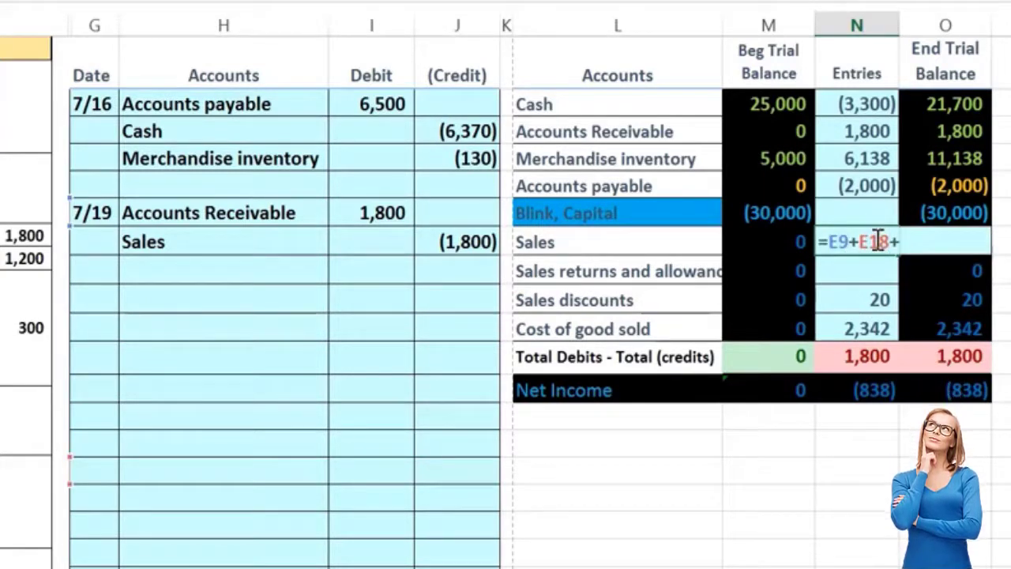
{"action": "left_click", "coordinate": [478, 246]}
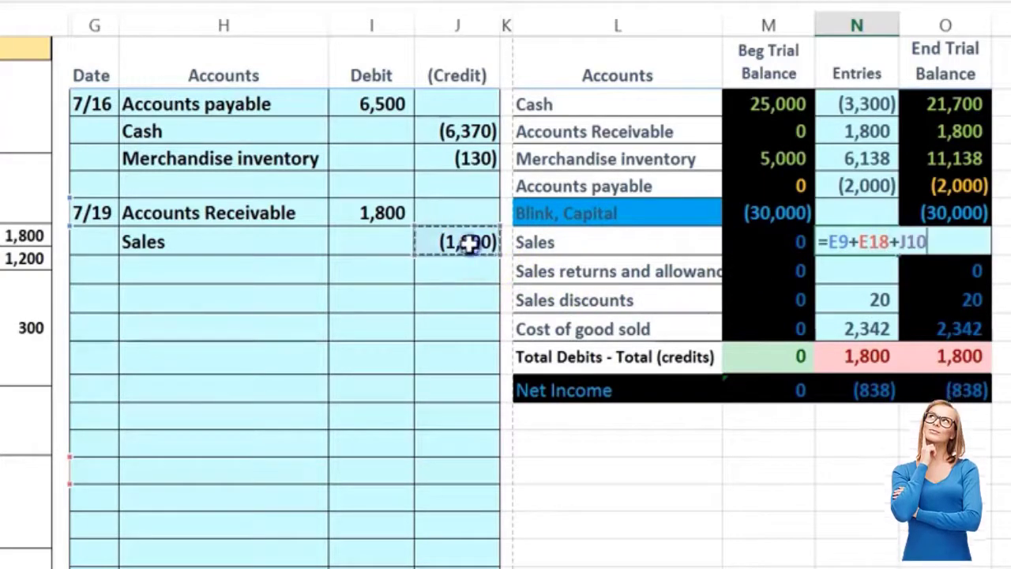
{"action": "key", "text": "Return"}
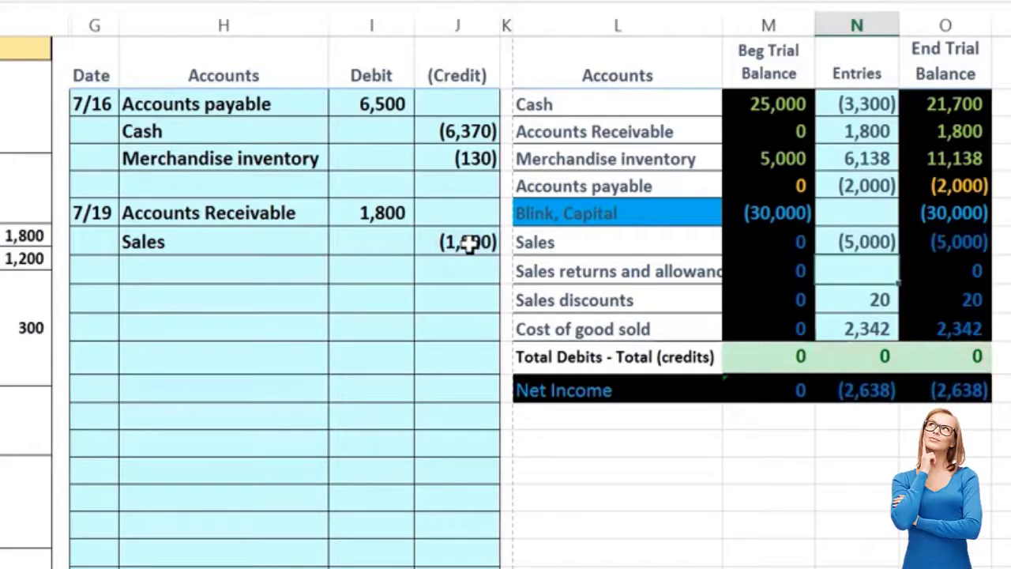
{"action": "key", "text": "Right"}
{"action": "key", "text": "Right"}
{"action": "key", "text": "Right"}
{"action": "key", "text": "Right"}
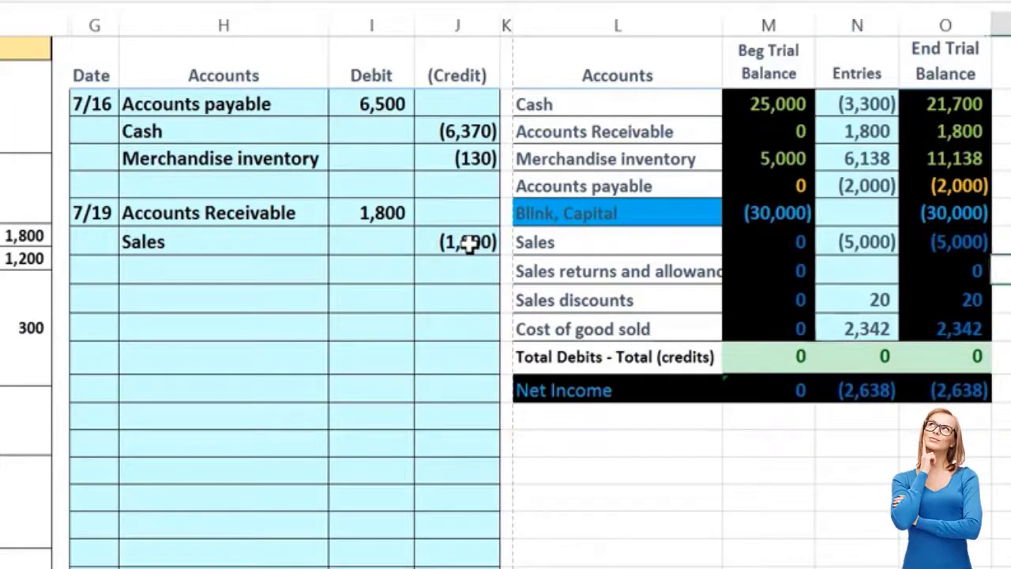
{"action": "key", "text": "Up"}
{"action": "key", "text": "Up"}
{"action": "key", "text": "Right"}
{"action": "key", "text": "Right"}
{"action": "key", "text": "Right"}
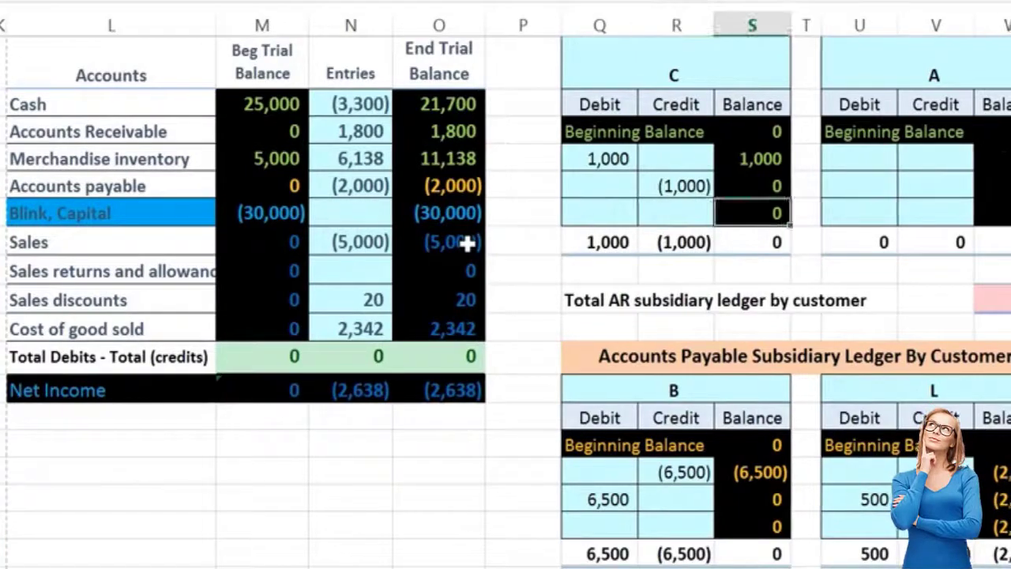
Step: Check customer A's 1,800 AR ledger total against the trial balance Accounts Receivable
{"action": "key", "text": "Up"}
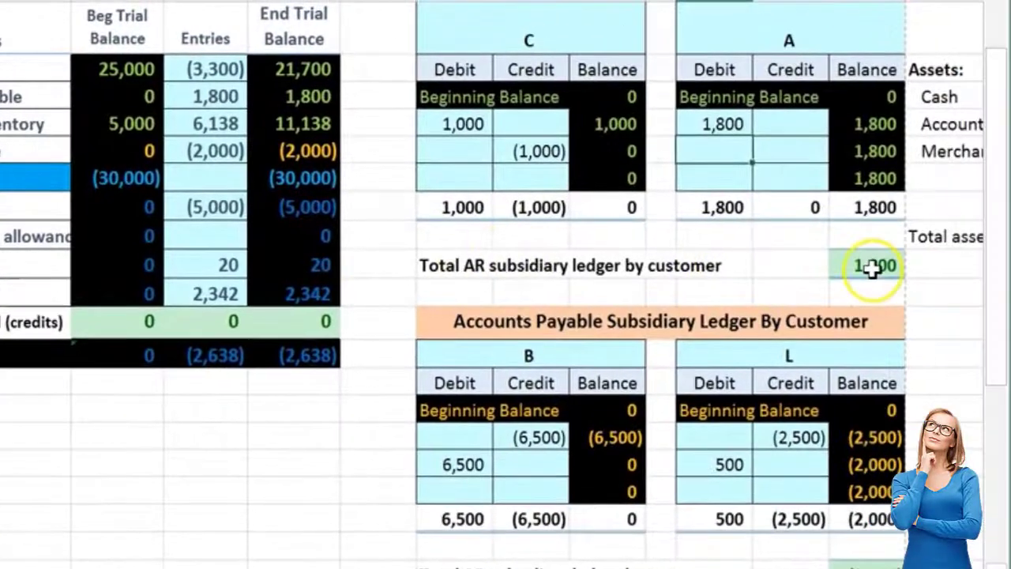
{"action": "left_click", "coordinate": [298, 99]}
{"action": "key", "text": "Left"}
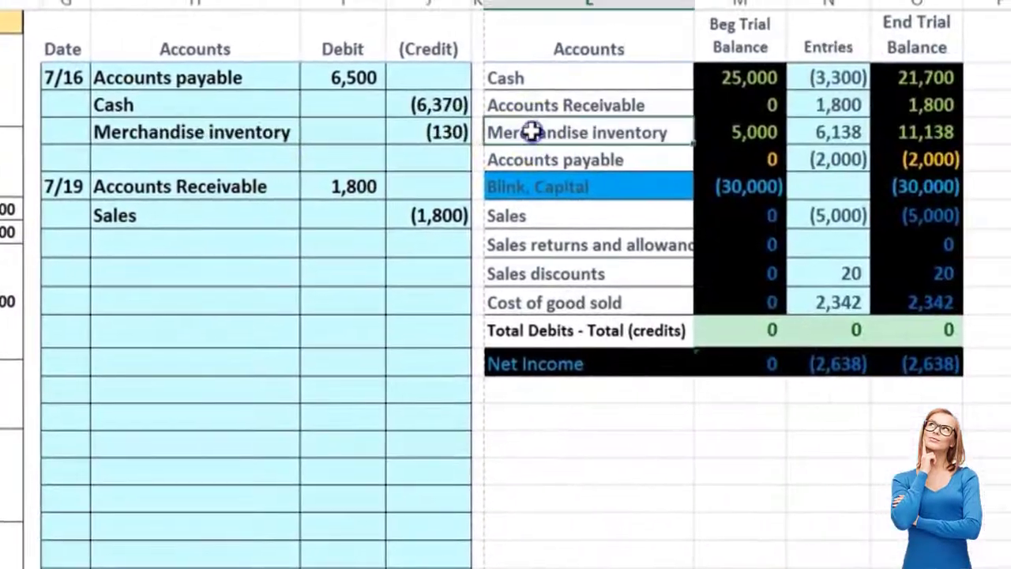
Step: Add a Merchandise inventory line to the 7/19 entry with a (1,200) credit
{"action": "left_click", "coordinate": [946, 132]}
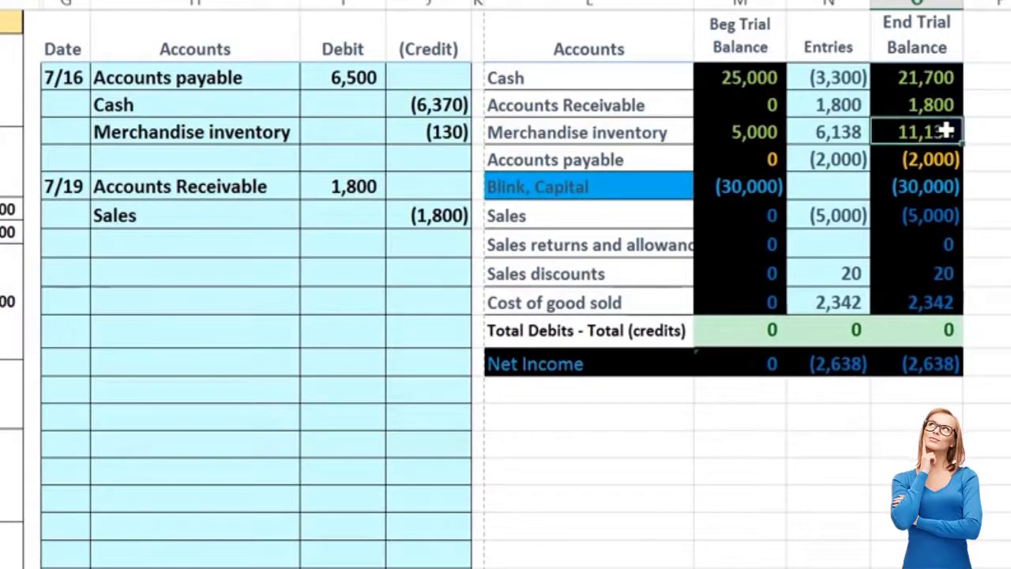
{"action": "right_click", "coordinate": [652, 134]}
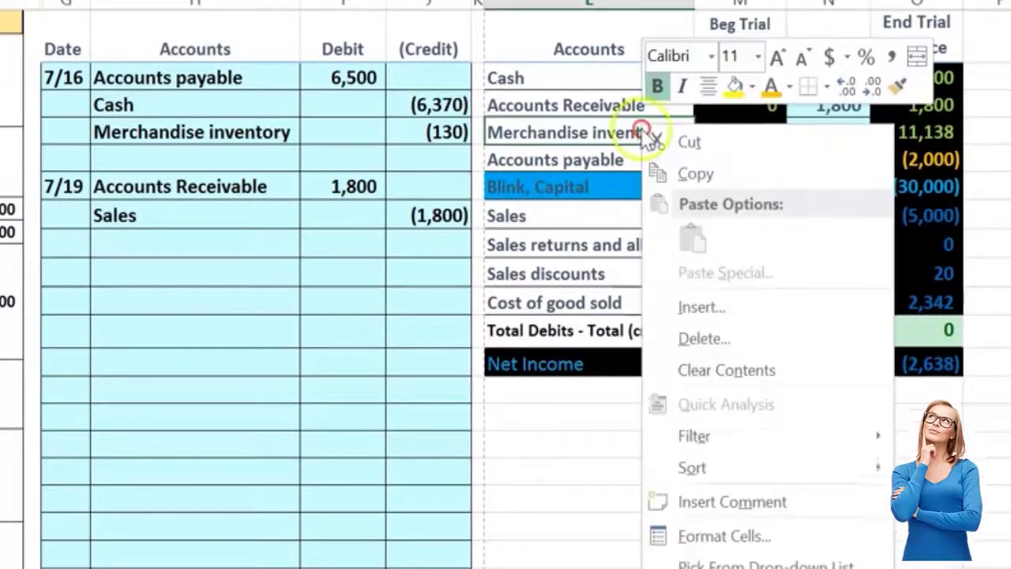
{"action": "left_click", "coordinate": [668, 169]}
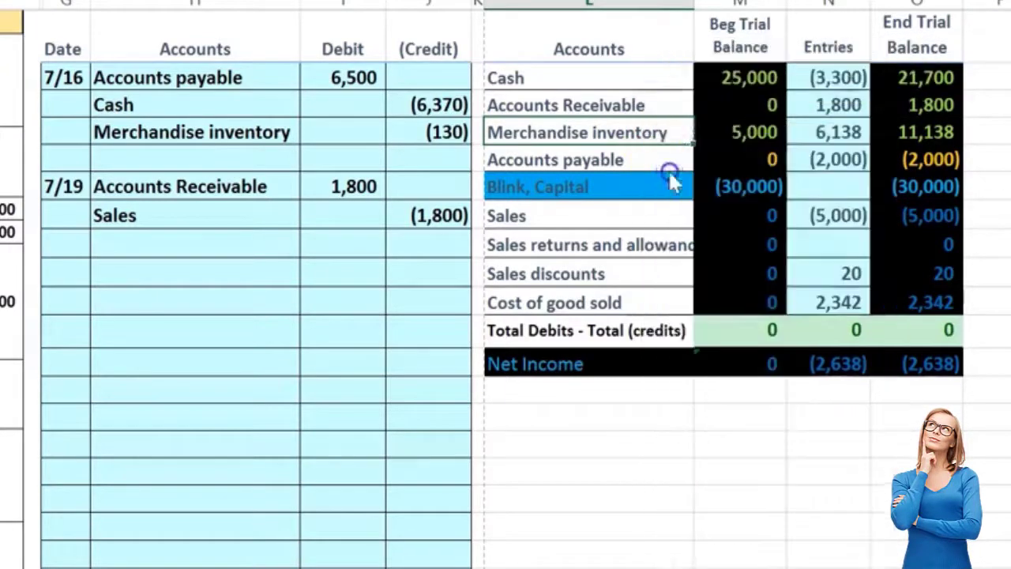
{"action": "left_click", "coordinate": [173, 249]}
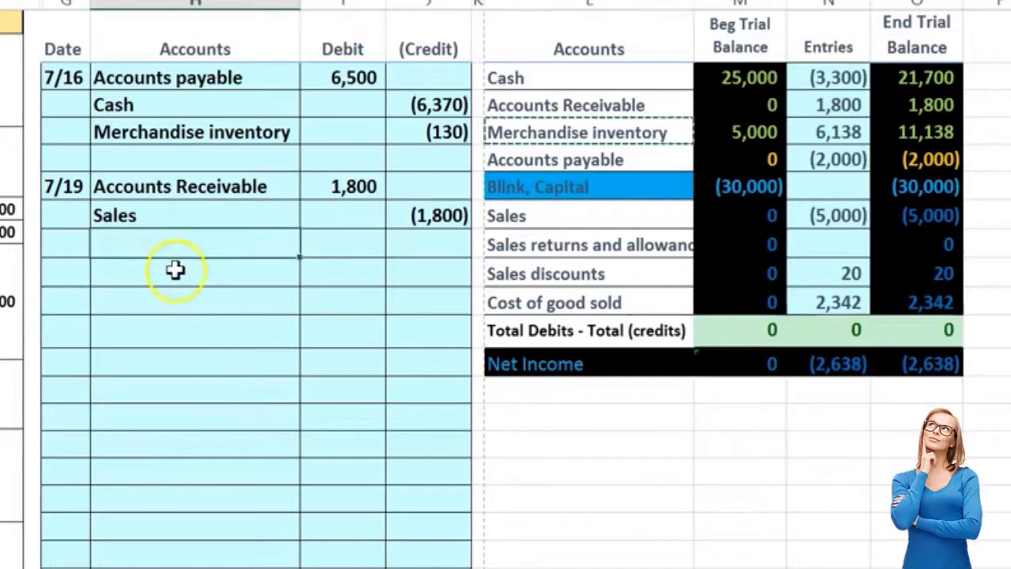
{"action": "left_click", "coordinate": [174, 269]}
{"action": "left_click", "coordinate": [169, 299]}
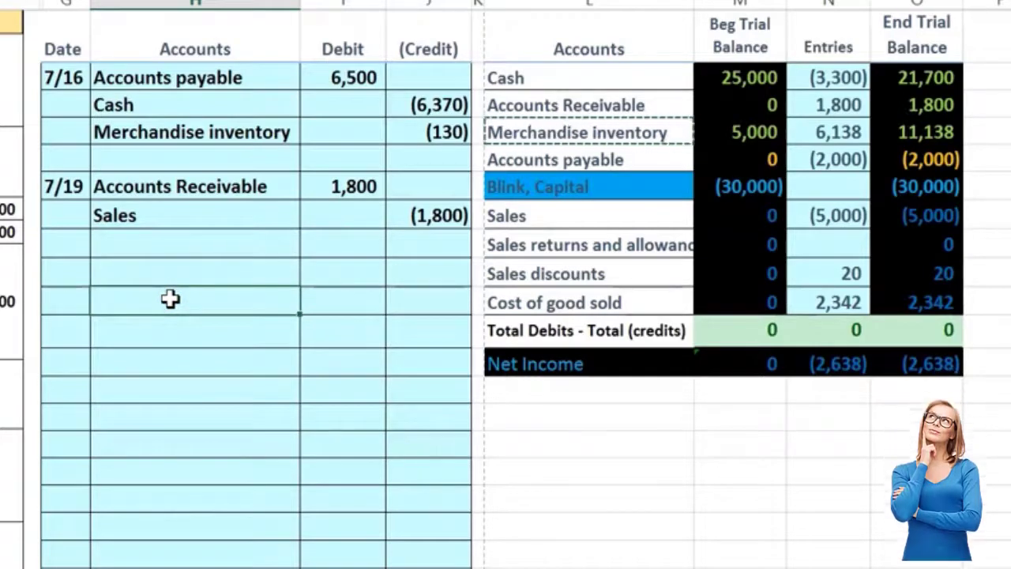
{"action": "right_click", "coordinate": [170, 298]}
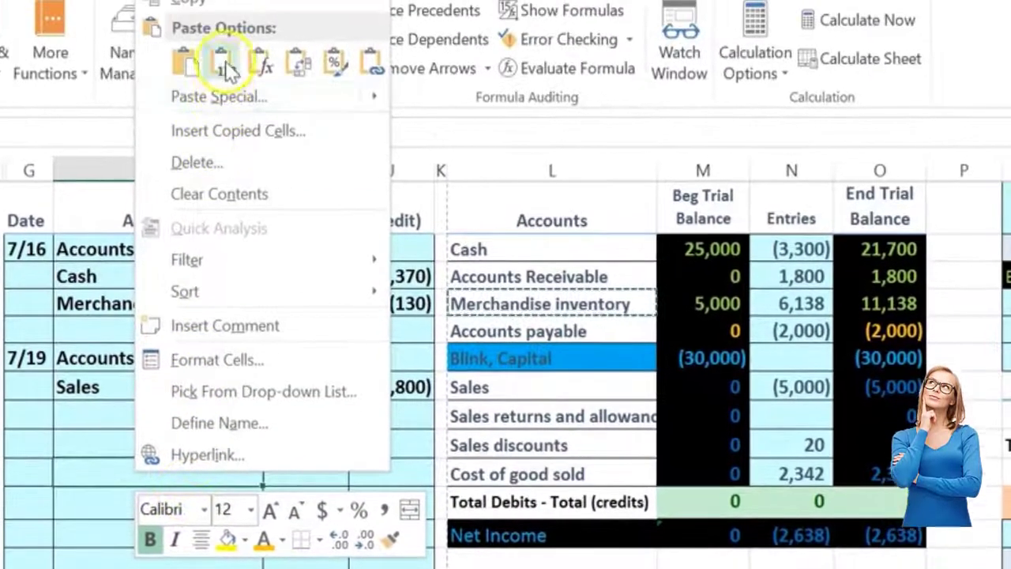
{"action": "left_click", "coordinate": [221, 64]}
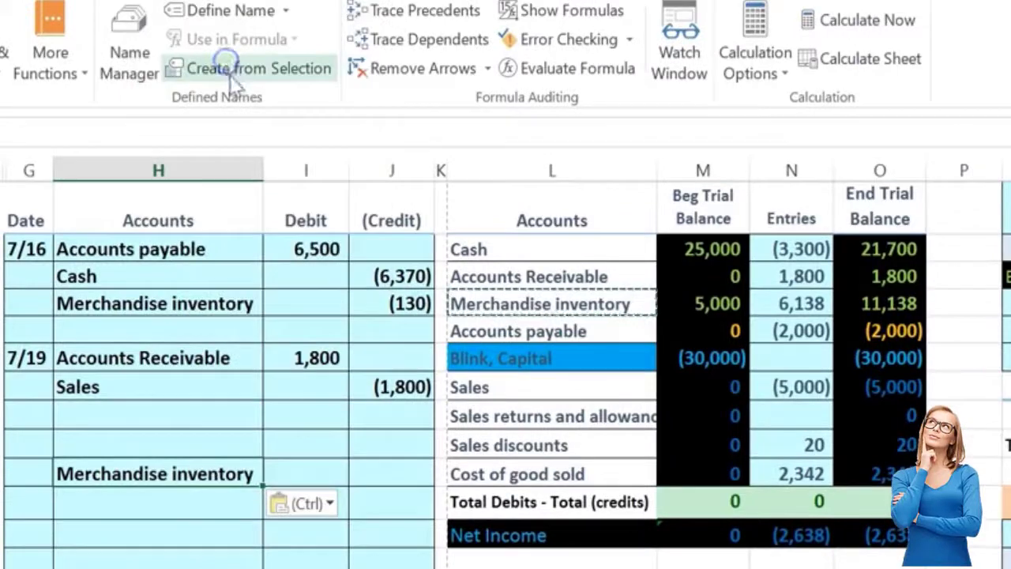
{"action": "left_click", "coordinate": [378, 470]}
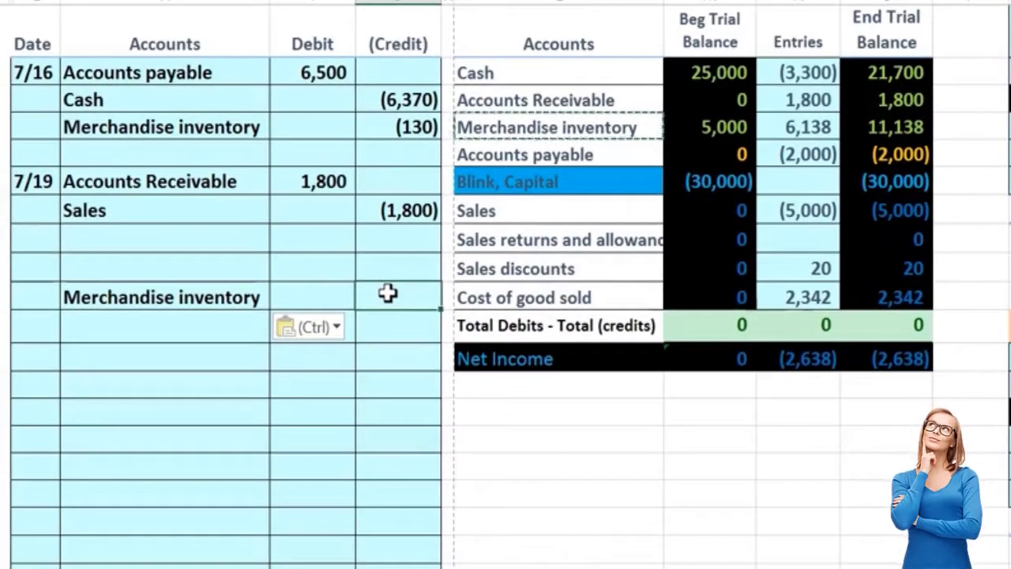
{"action": "type", "text": "-"}
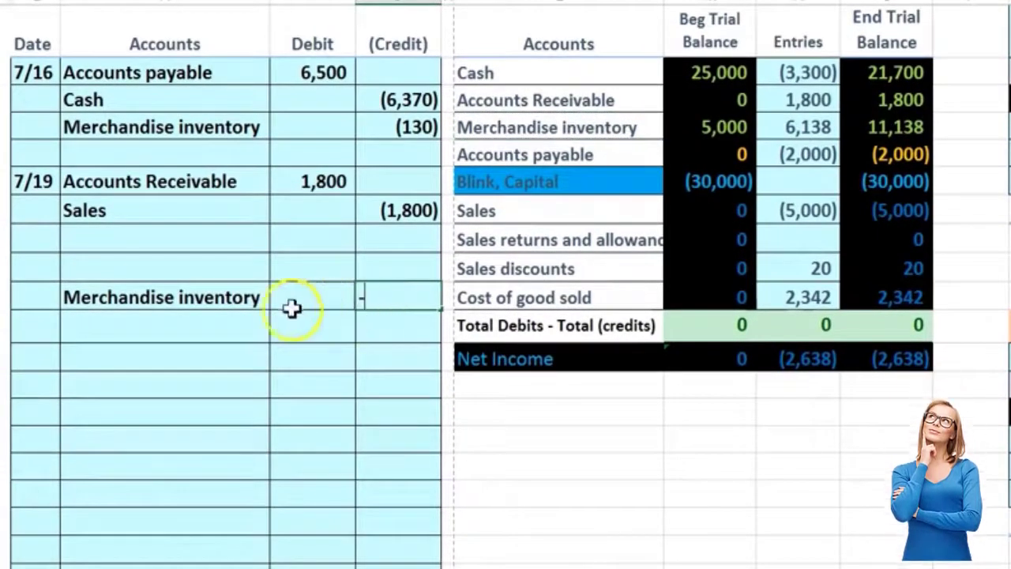
{"action": "type", "text": "120"}
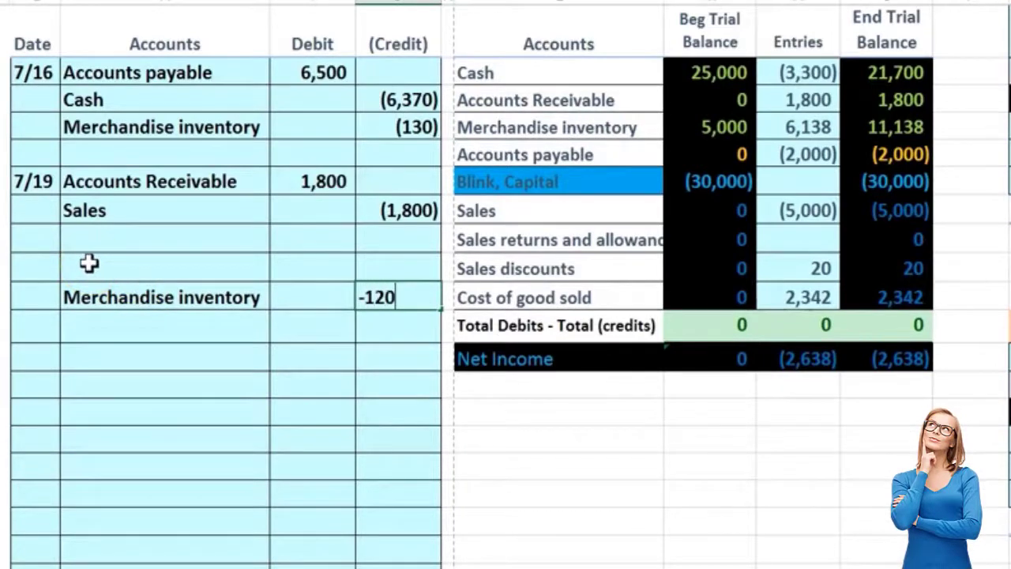
{"action": "type", "text": "0"}
{"action": "key", "text": "Return"}
Step: Enter a 1,200 debit on the line above, linked to the credit as =-J13
{"action": "key", "text": "Left"}
{"action": "key", "text": "Up"}
{"action": "key", "text": "Up"}
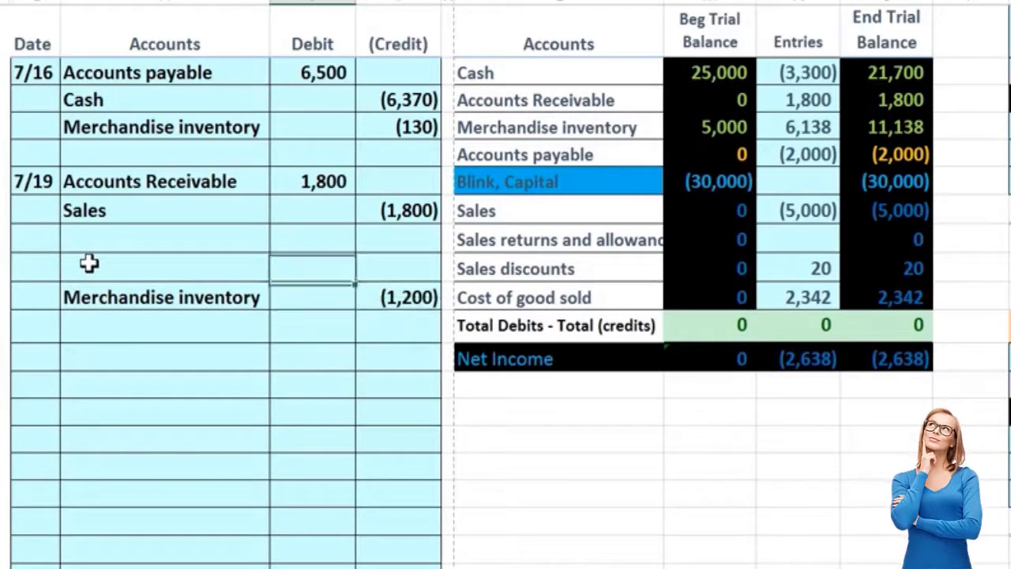
{"action": "type", "text": "-"}
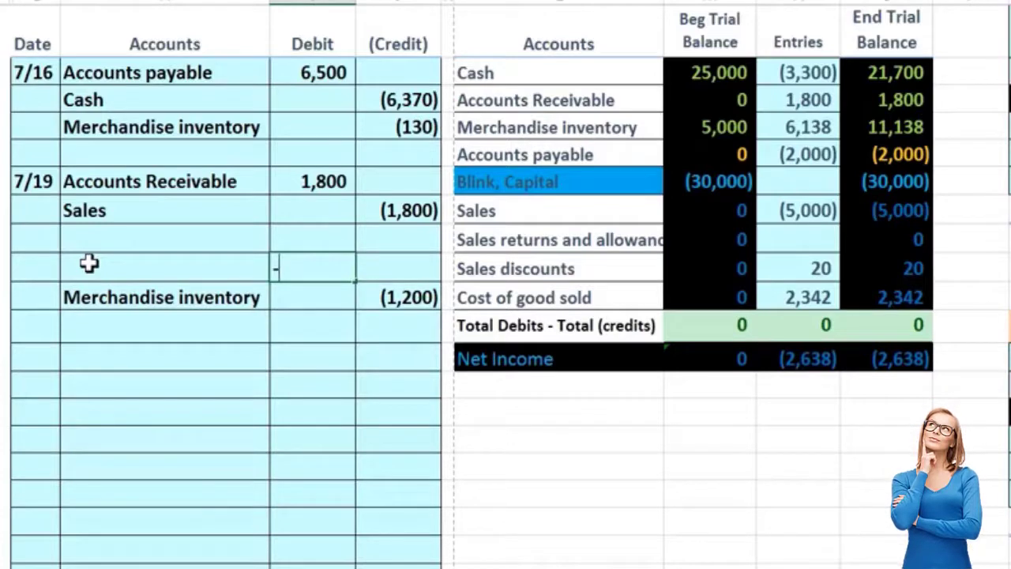
{"action": "key", "text": "Down"}
{"action": "key", "text": "Right"}
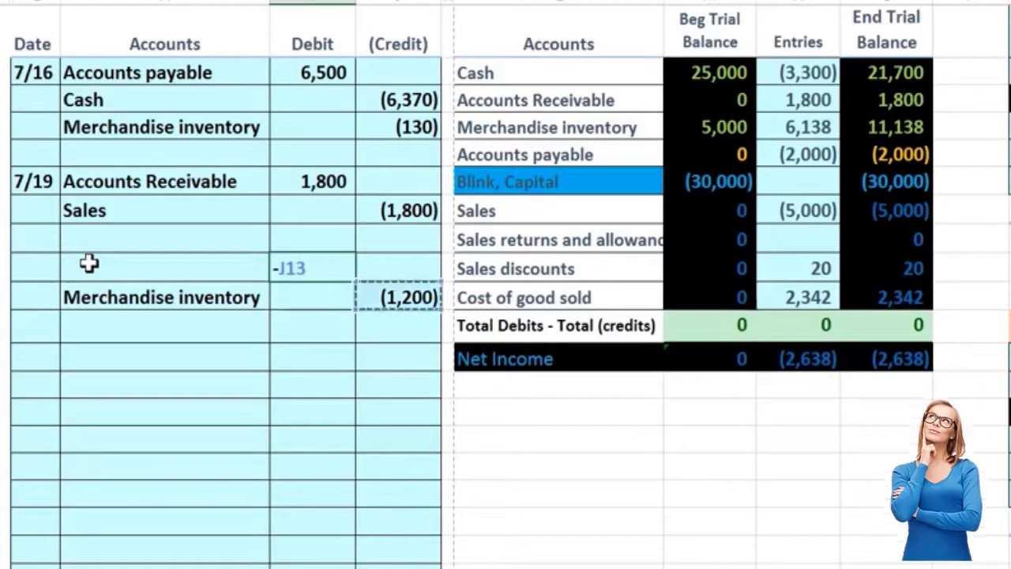
{"action": "key", "text": "Return"}
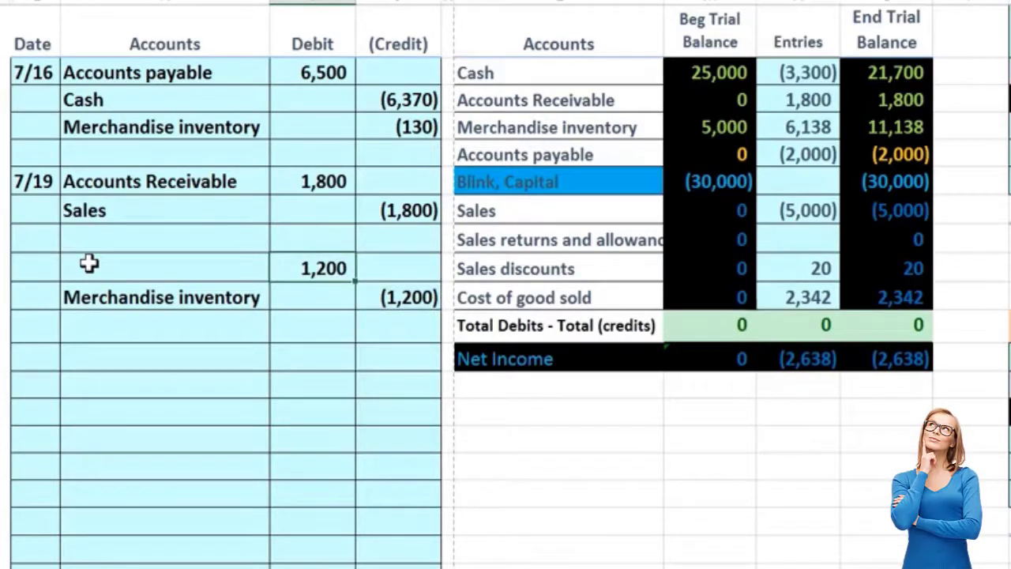
Step: Label the debit line 'Cost of good sold', pasted as a value from the trial balance
{"action": "left_click", "coordinate": [210, 274]}
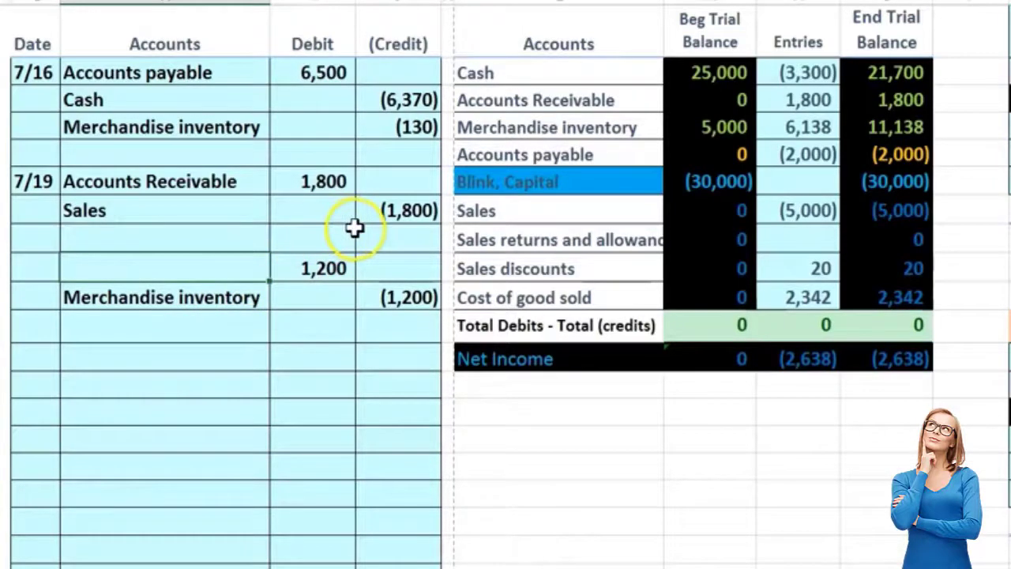
{"action": "left_click", "coordinate": [491, 290]}
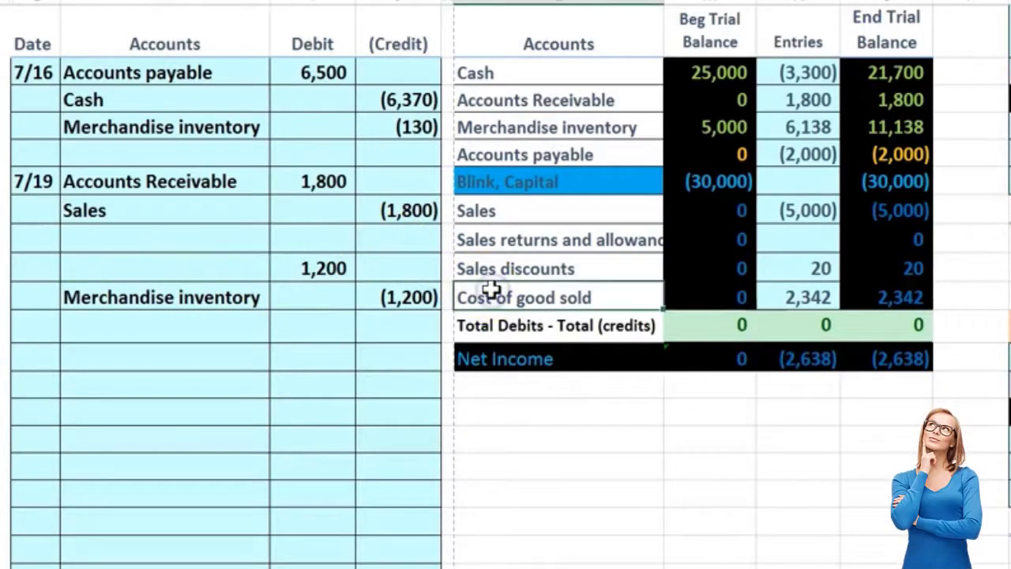
{"action": "right_click", "coordinate": [491, 290]}
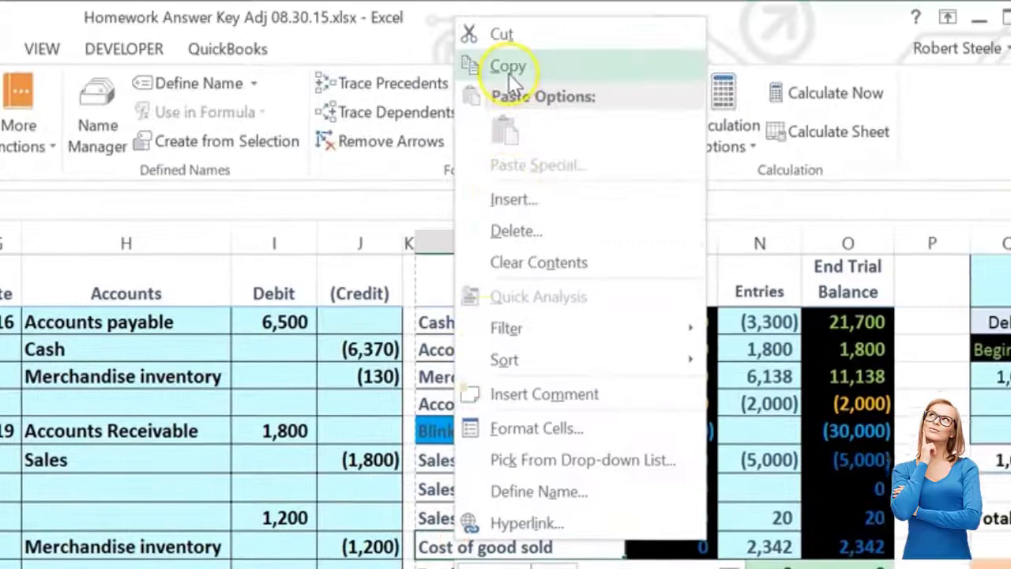
{"action": "left_click", "coordinate": [509, 71]}
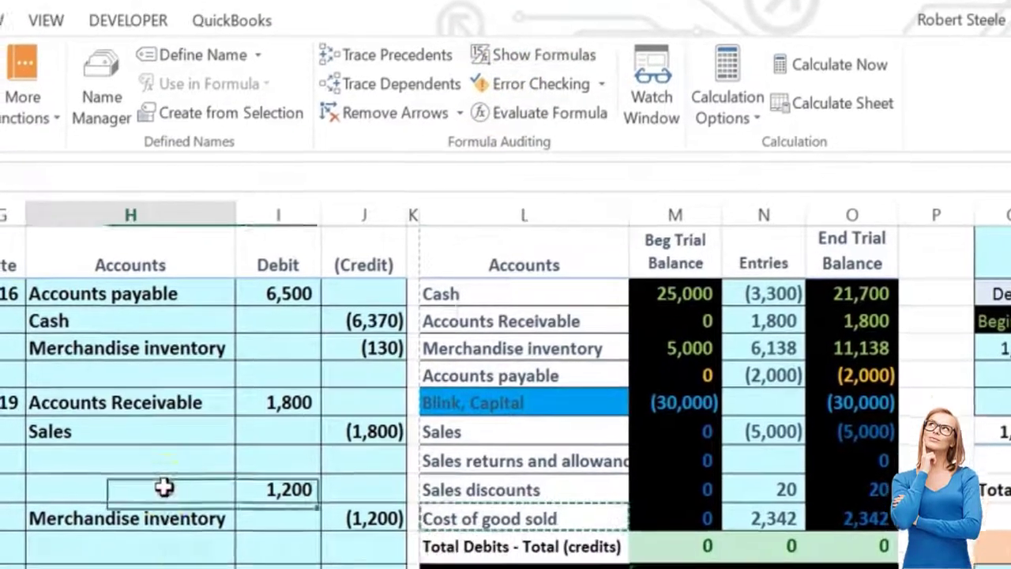
{"action": "right_click", "coordinate": [175, 514]}
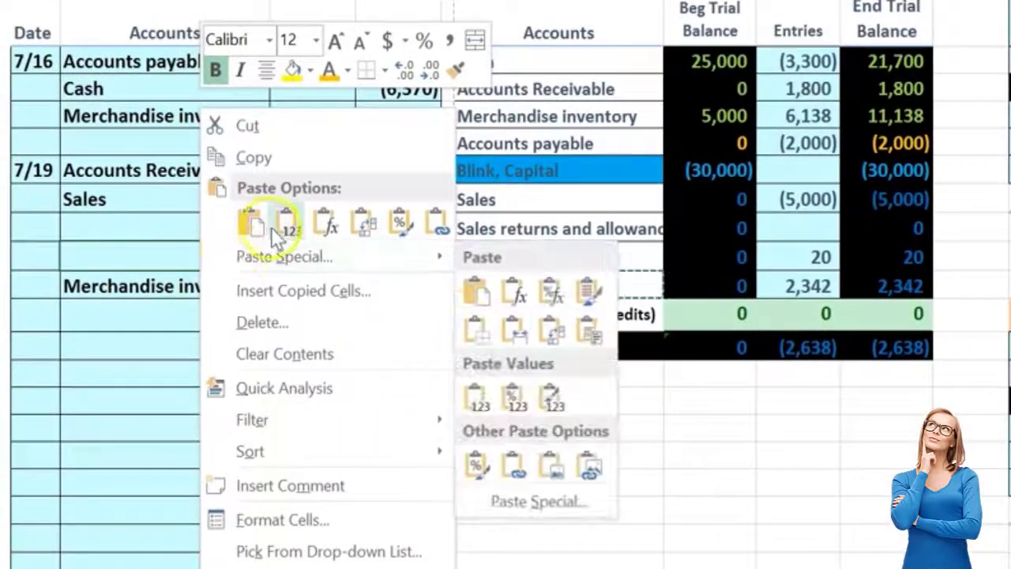
{"action": "left_click", "coordinate": [288, 226]}
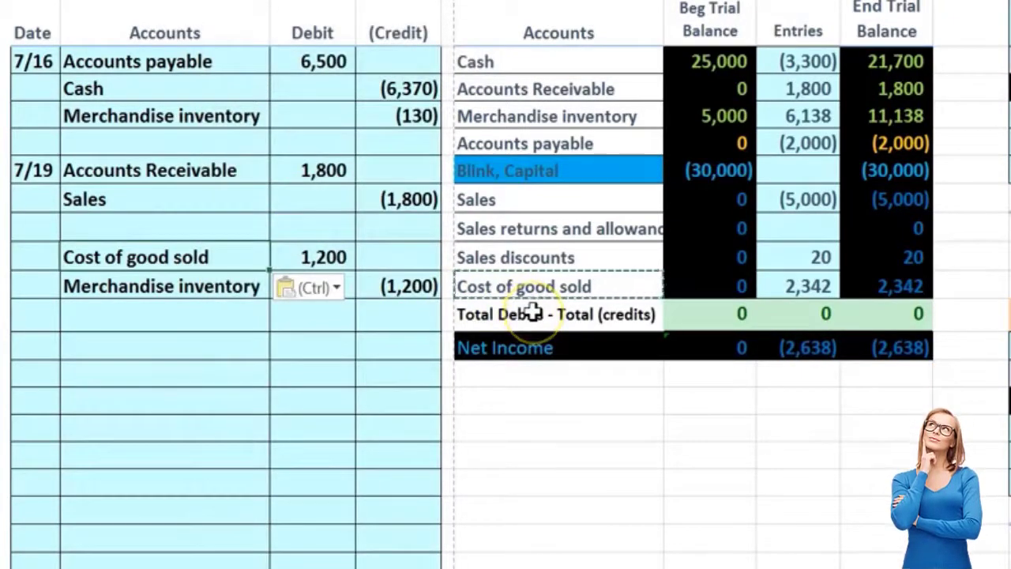
Step: Append +I12 to the Cost of good sold Entries formula, bringing it to 3,542
{"action": "double_click", "coordinate": [786, 287]}
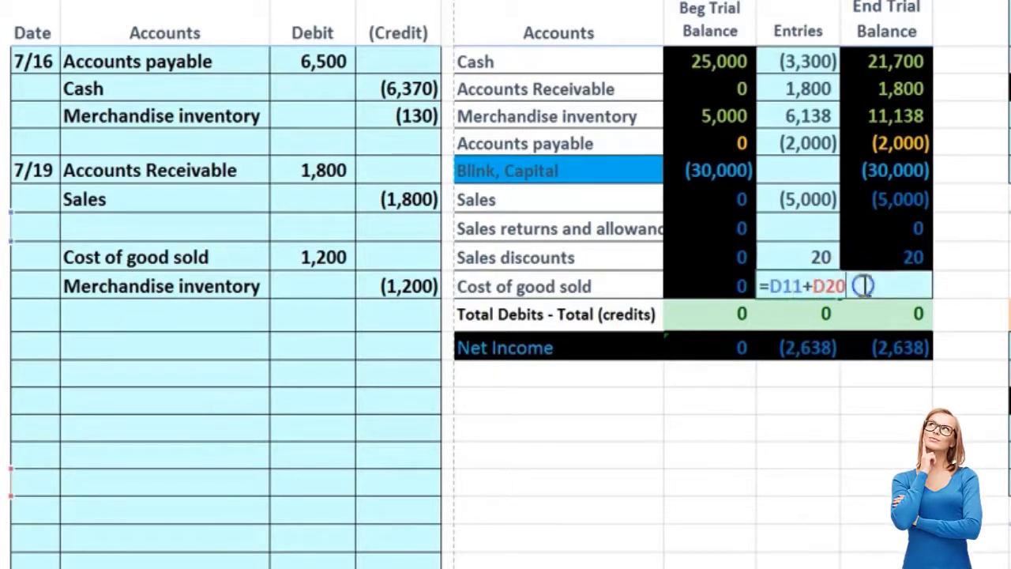
{"action": "type", "text": "+"}
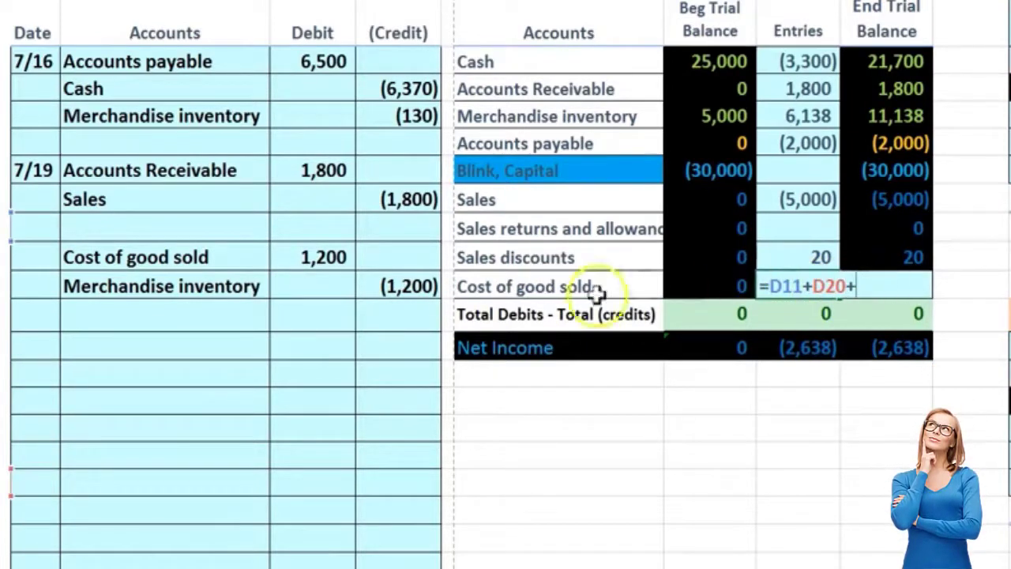
{"action": "left_click", "coordinate": [320, 259]}
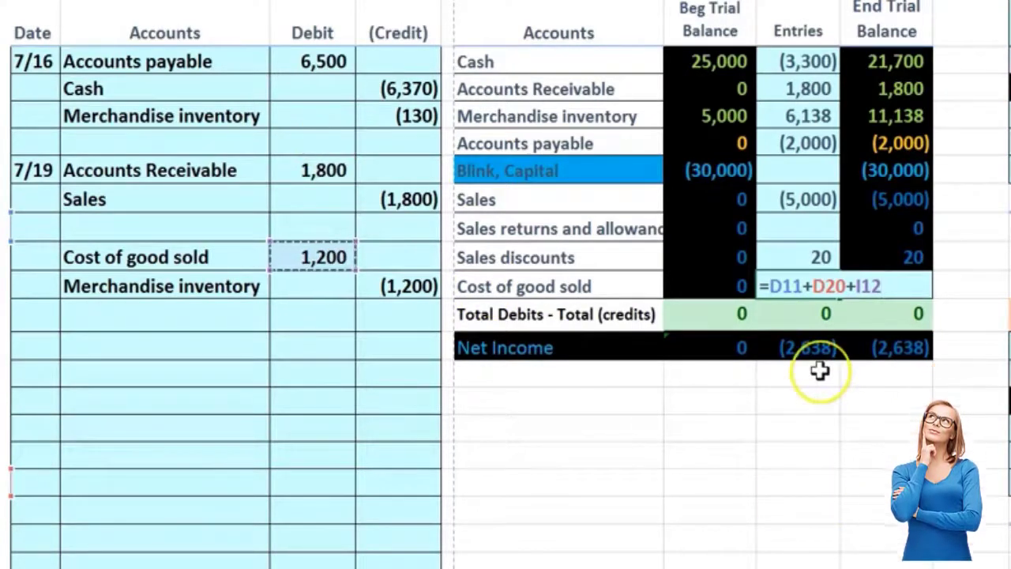
{"action": "key", "text": "Return"}
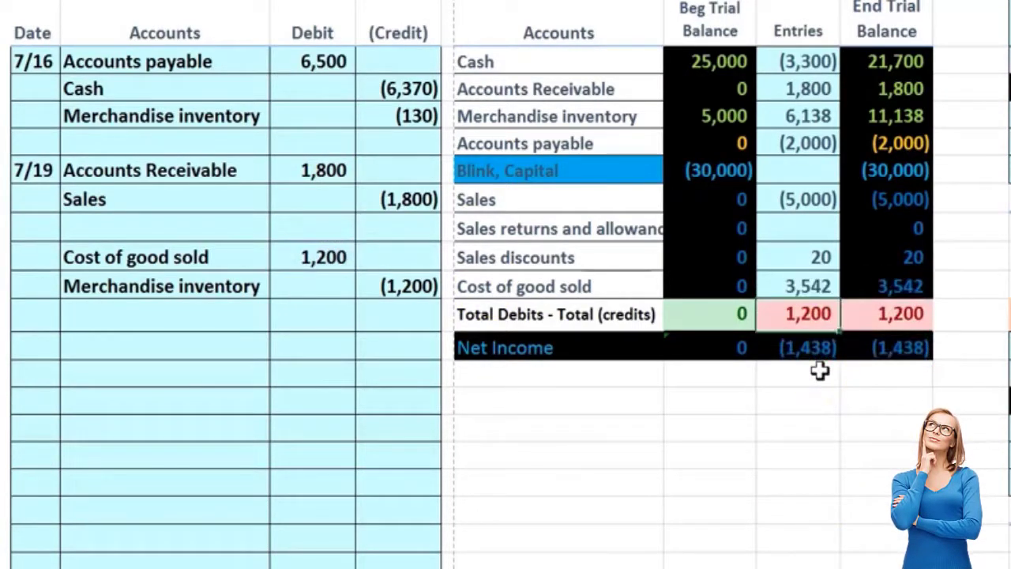
{"action": "left_click", "coordinate": [890, 202]}
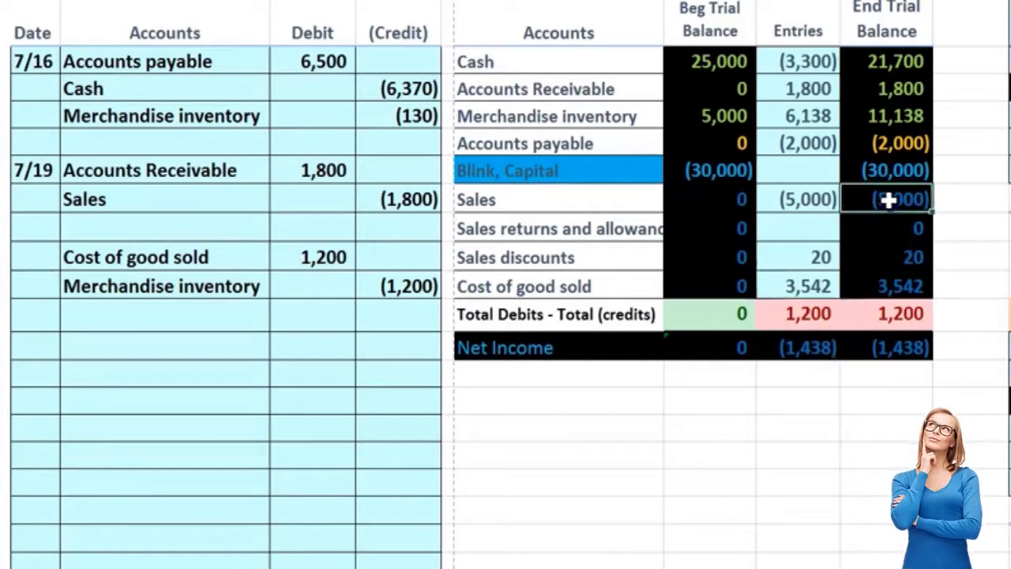
{"action": "left_click_drag", "start_coordinate": [888, 203], "coordinate": [889, 275]}
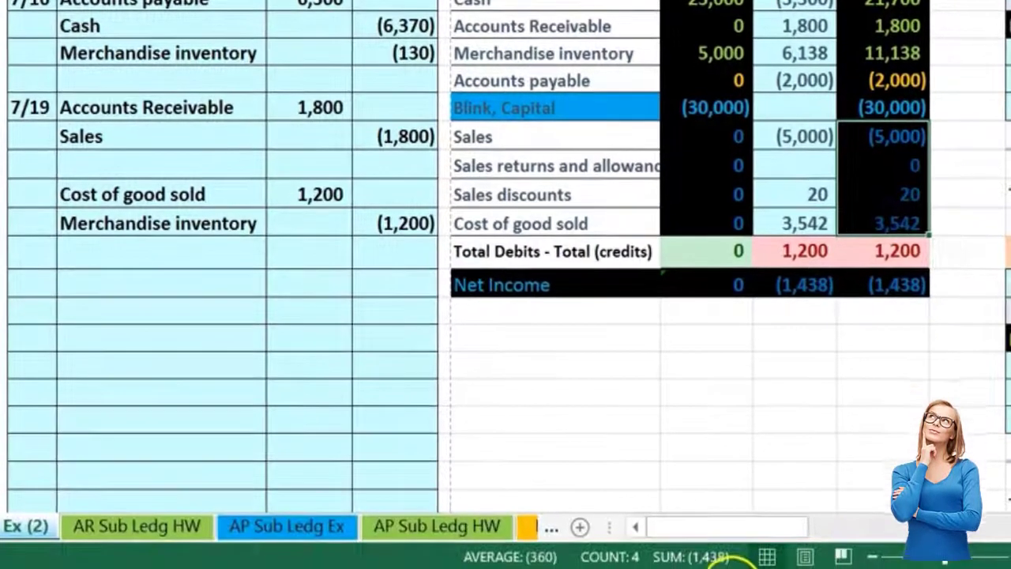
{"action": "left_click", "coordinate": [685, 413]}
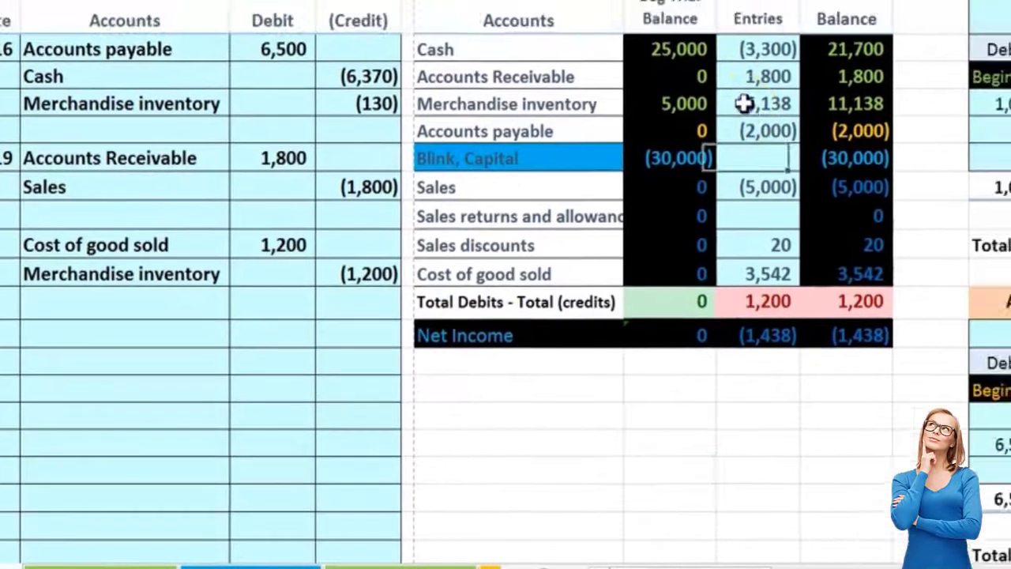
Step: Append +J13 to Merchandise inventory's Entries formula (4,938) and check the 7/19 amounts balance
{"action": "double_click", "coordinate": [786, 57]}
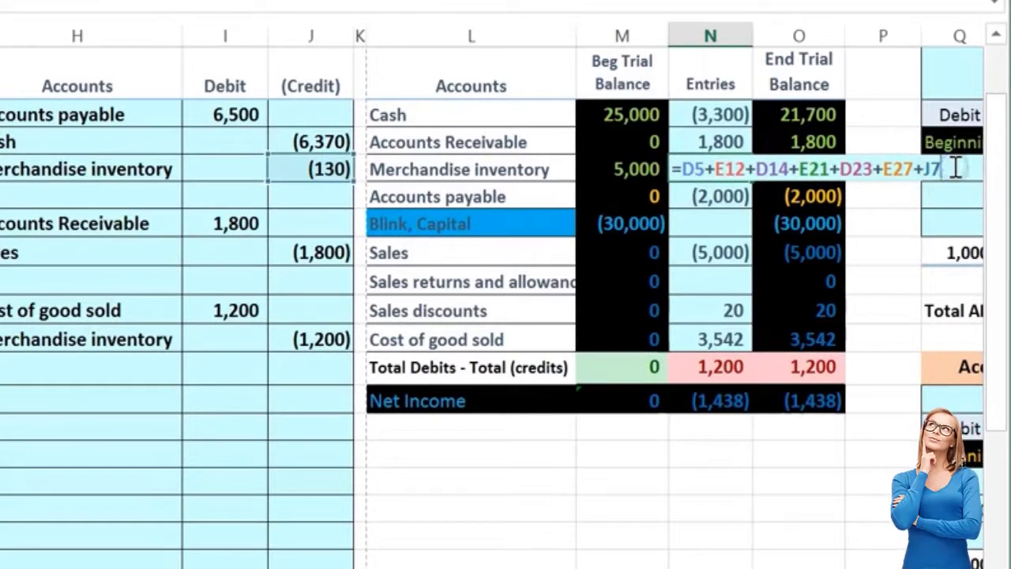
{"action": "type", "text": "+"}
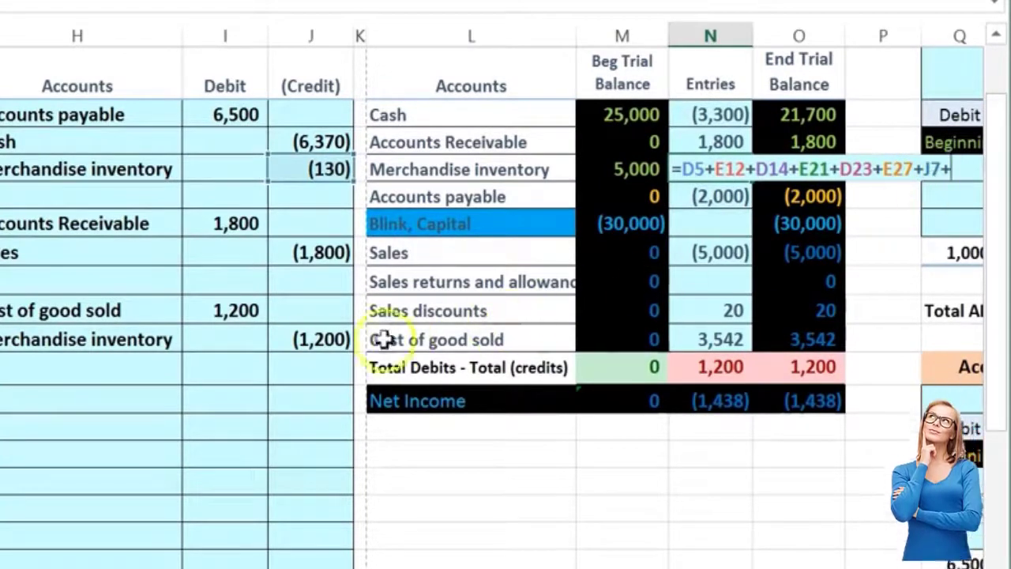
{"action": "left_click", "coordinate": [323, 340]}
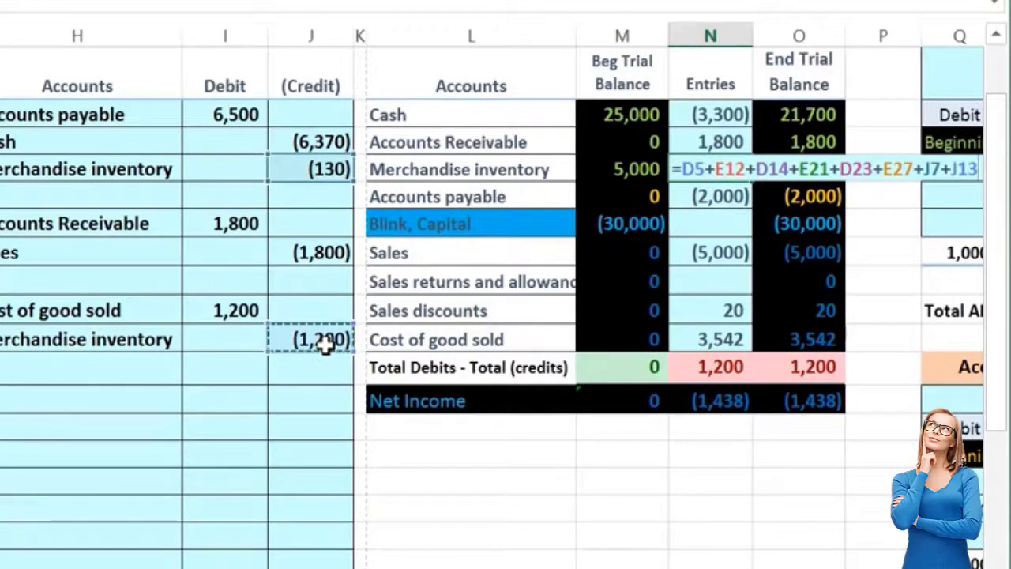
{"action": "key", "text": "Return"}
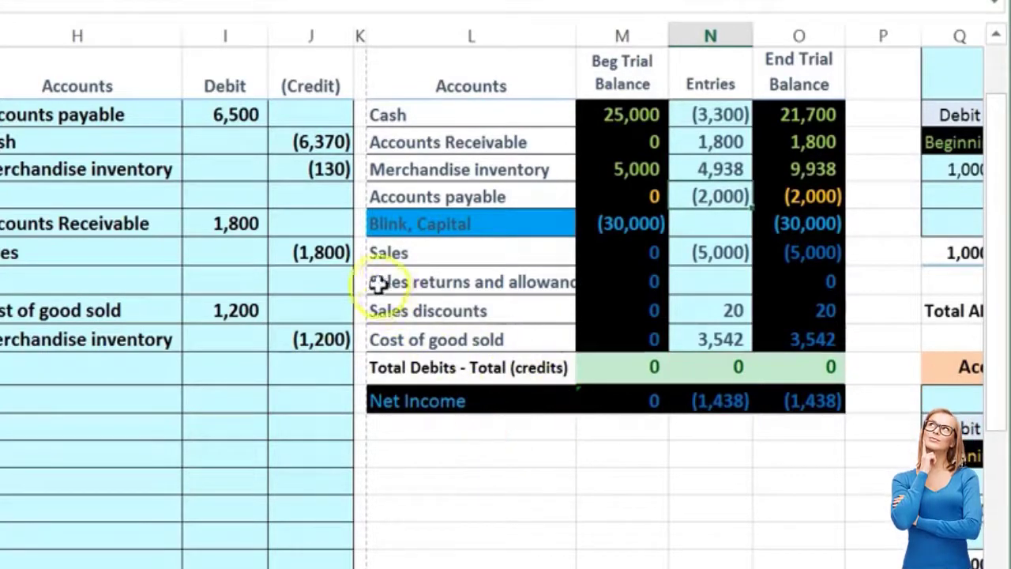
{"action": "left_click", "coordinate": [312, 279]}
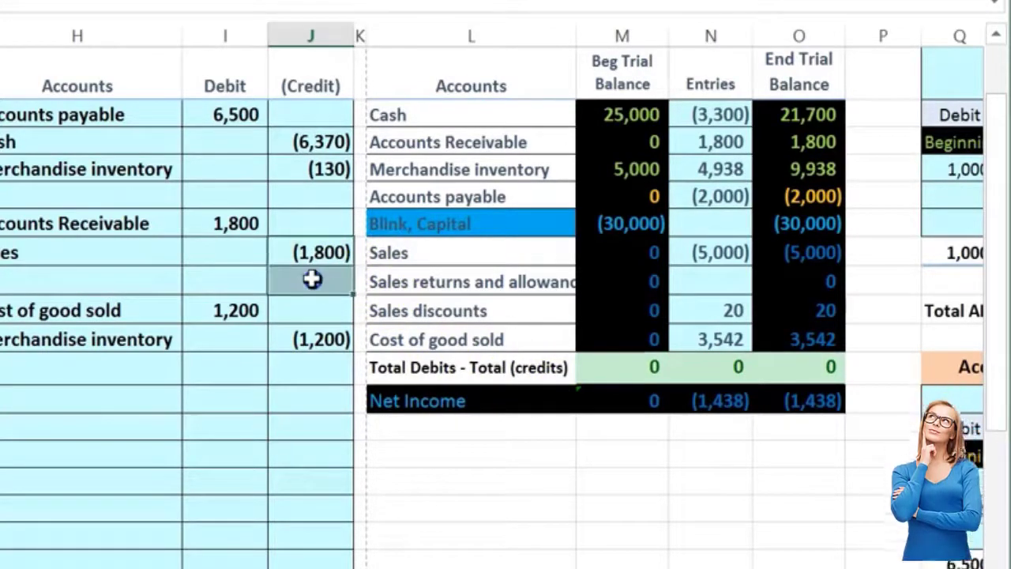
{"action": "left_click_drag", "start_coordinate": [312, 279], "coordinate": [241, 307]}
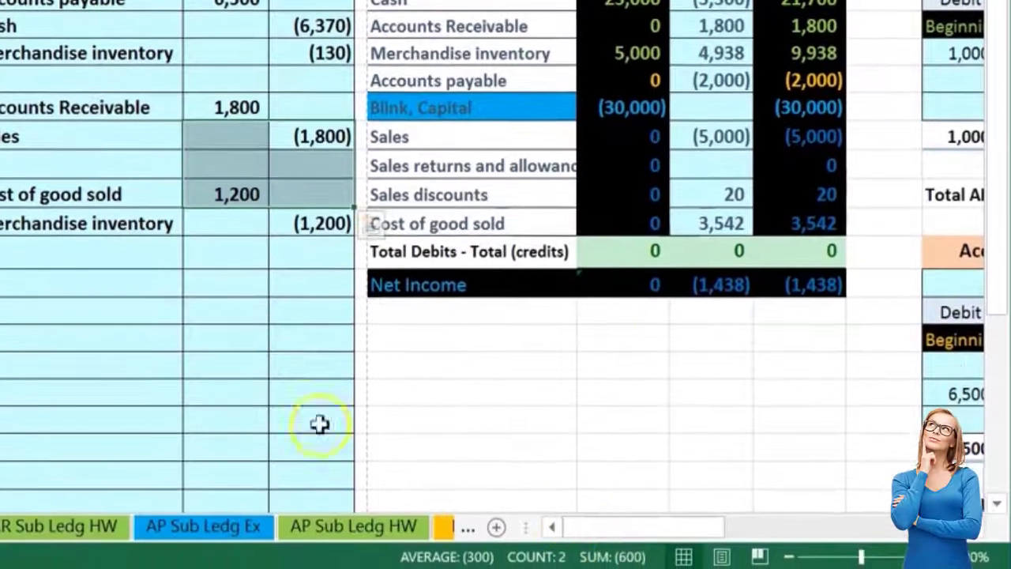
Step: Date the next journal line 7/21, then review the trial balance and select Accounts Receivable
{"action": "left_click", "coordinate": [49, 280]}
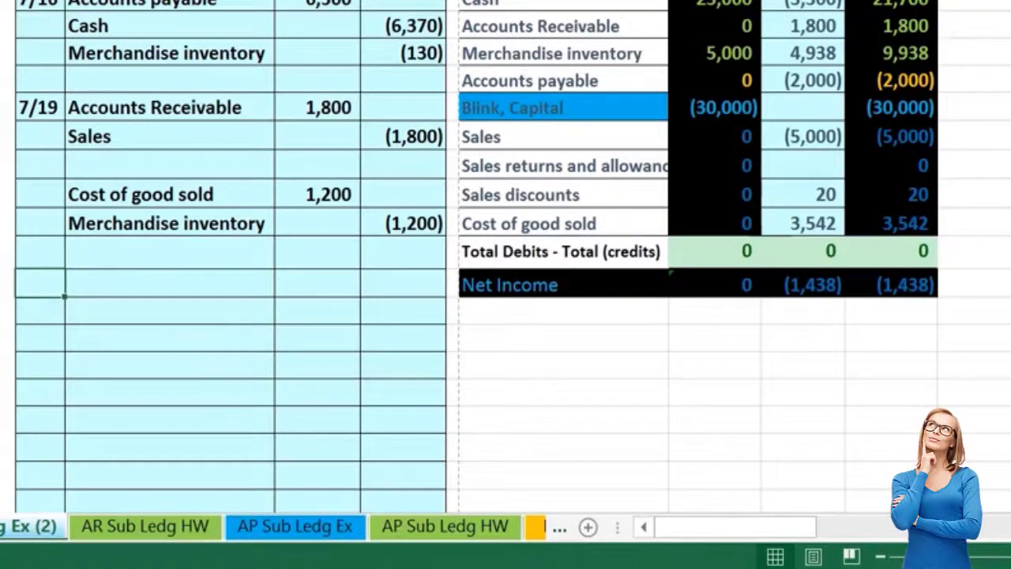
{"action": "type", "text": "7/21"}
{"action": "key", "text": "Return"}
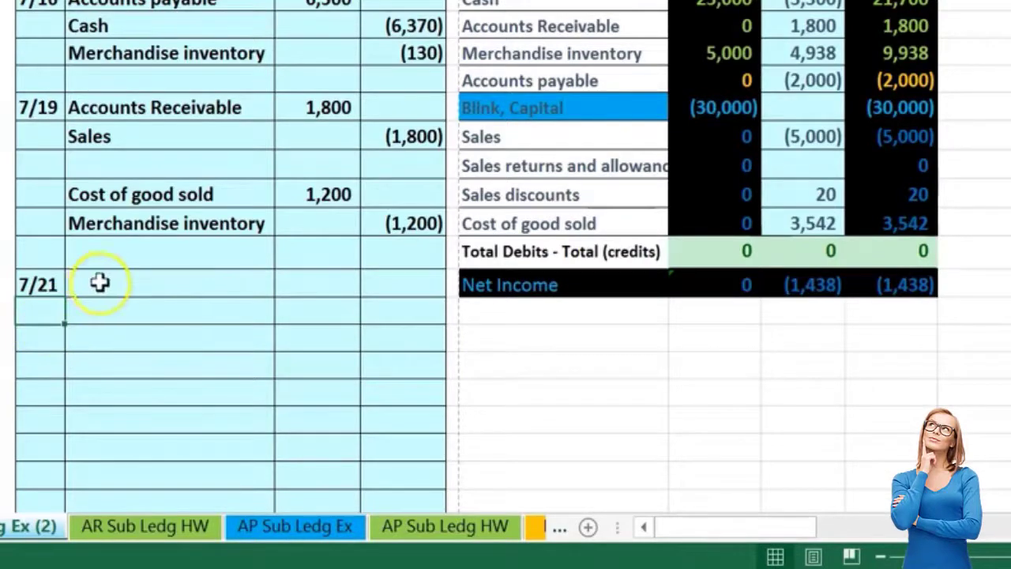
{"action": "left_click_drag", "start_coordinate": [803, 534], "coordinate": [824, 535]}
{"action": "scroll", "coordinate": [779, 479], "scroll_direction": "up", "scroll_amount": 2}
{"action": "left_click", "coordinate": [788, 484]}
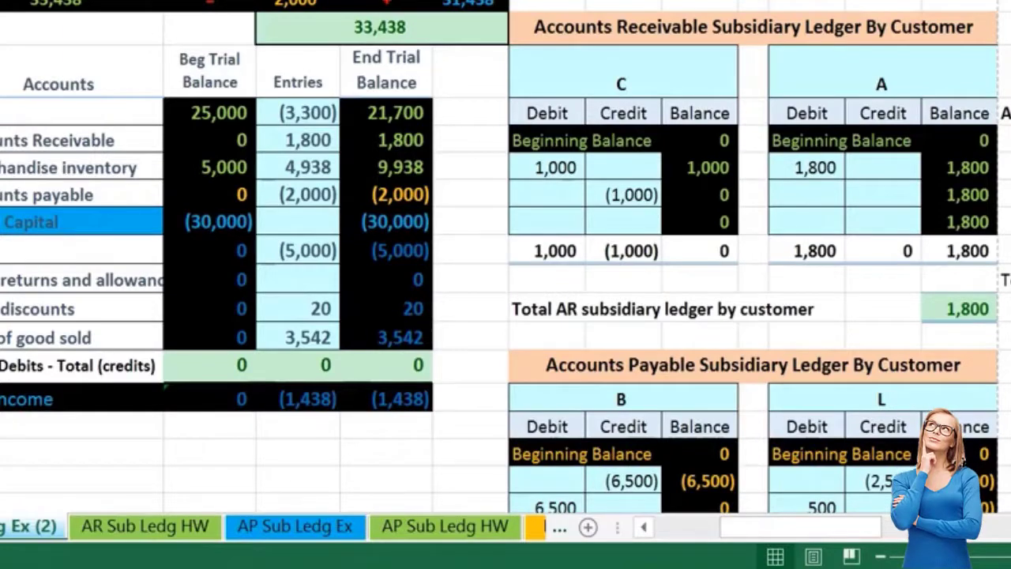
{"action": "left_click_drag", "start_coordinate": [763, 537], "coordinate": [687, 545]}
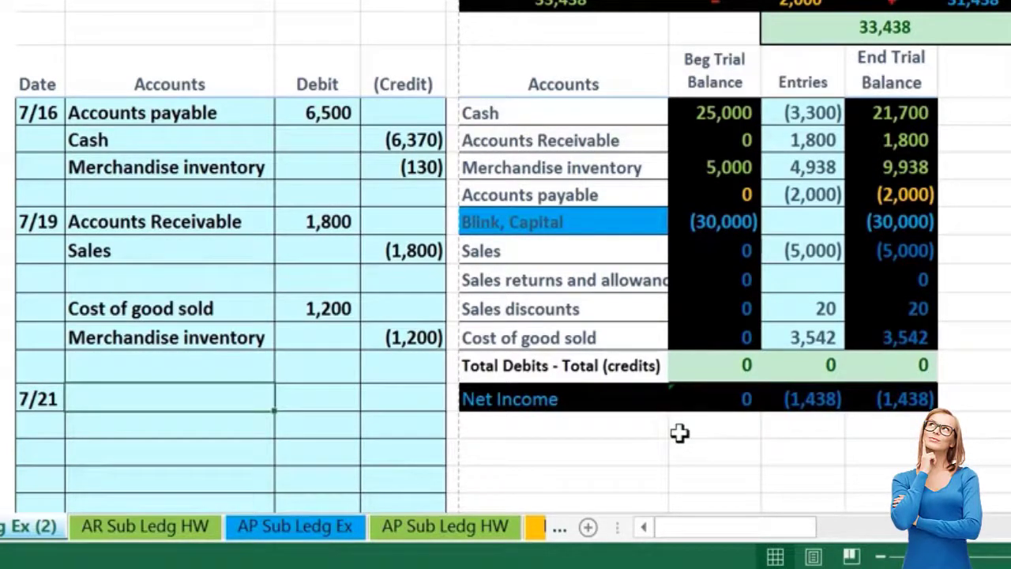
{"action": "left_click", "coordinate": [887, 143]}
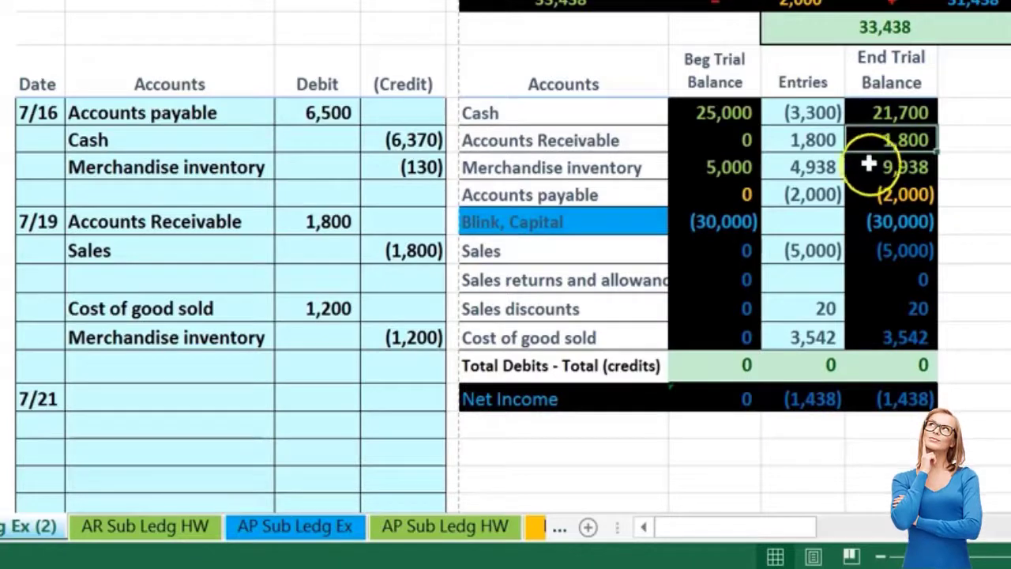
Step: Put Accounts Receivable on the 7/21 entry with a (300) credit
{"action": "right_click", "coordinate": [564, 140]}
{"action": "left_click", "coordinate": [593, 95]}
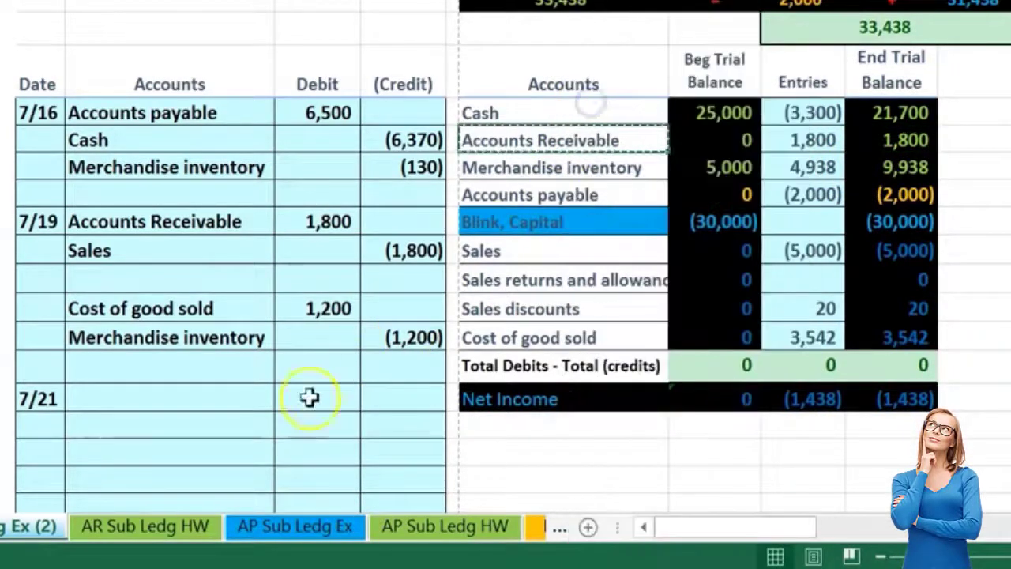
{"action": "right_click", "coordinate": [122, 427]}
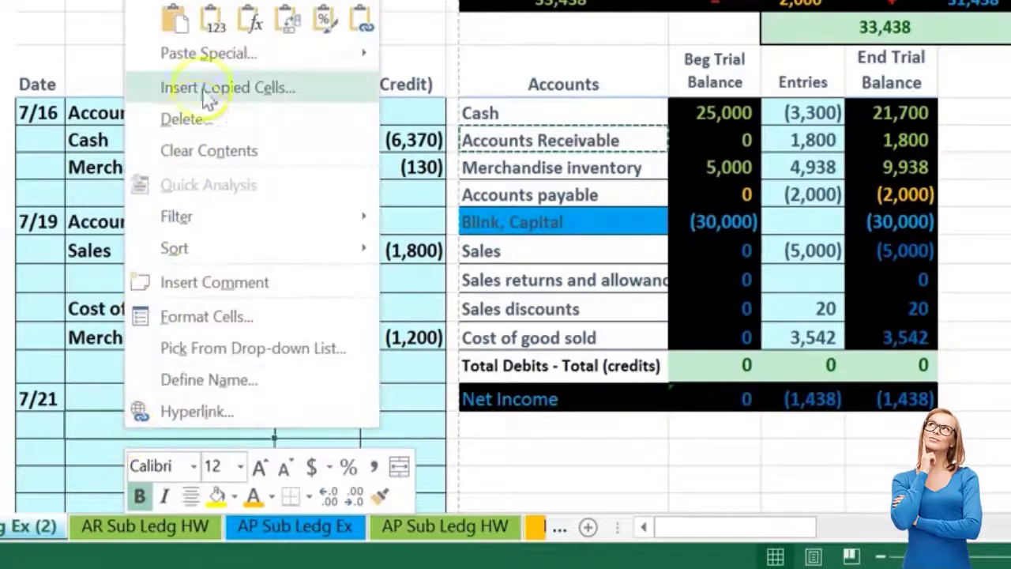
{"action": "left_click", "coordinate": [214, 14]}
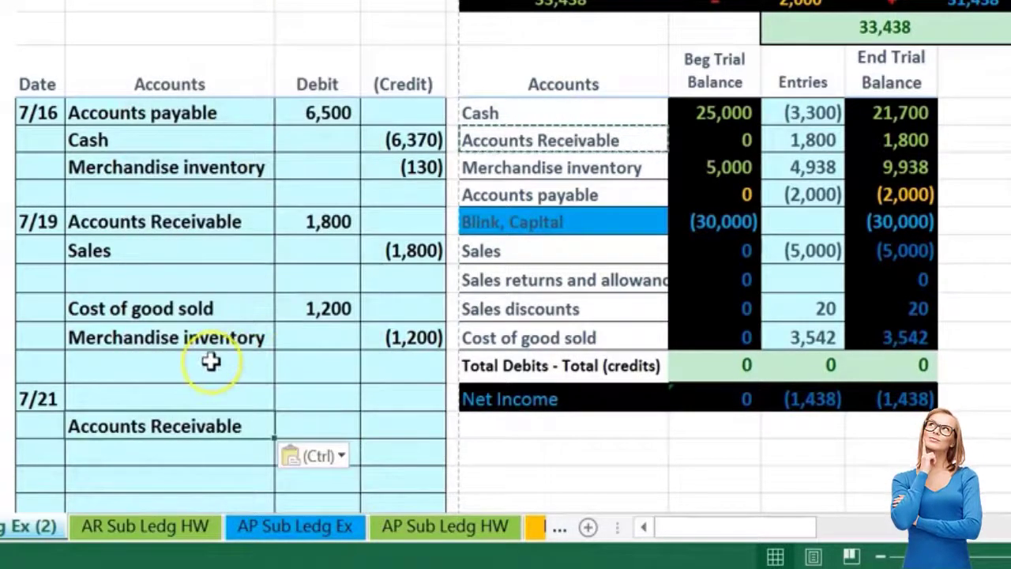
{"action": "scroll", "coordinate": [210, 361], "scroll_direction": "down", "scroll_amount": 2}
{"action": "scroll", "coordinate": [210, 361], "scroll_direction": "up", "scroll_amount": 2}
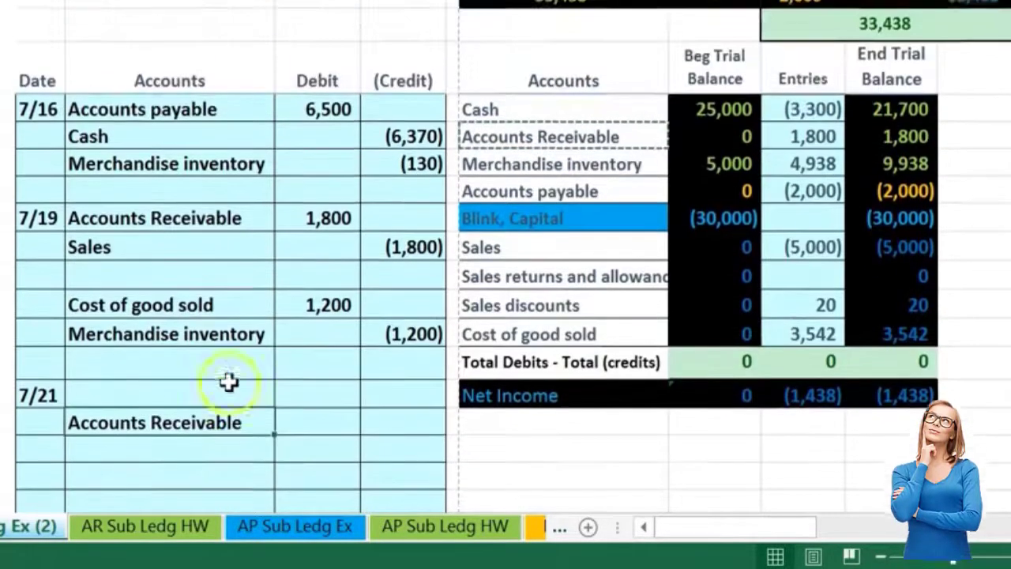
{"action": "left_click", "coordinate": [413, 429]}
{"action": "type", "text": "-300"}
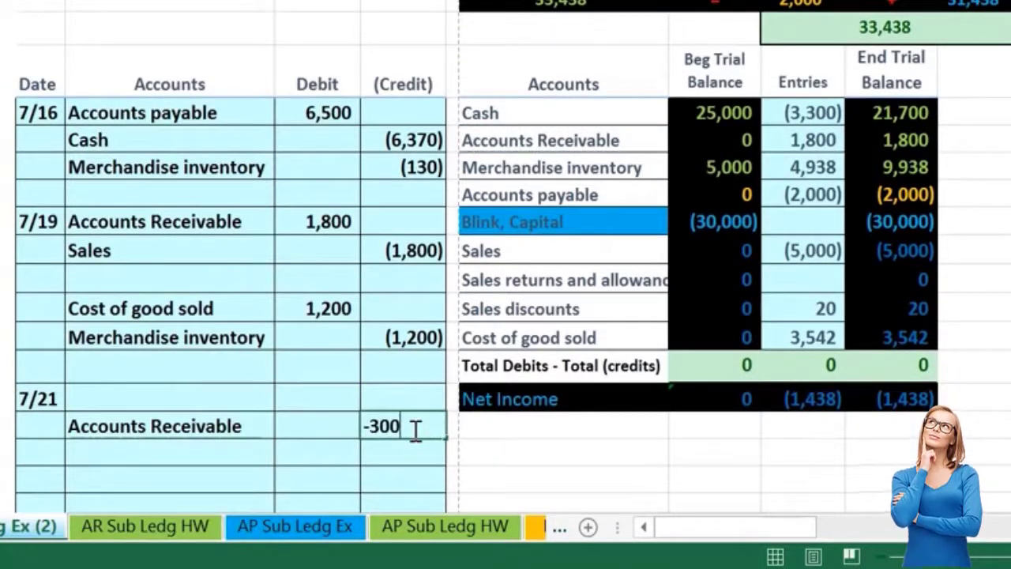
{"action": "key", "text": "Return"}
Step: Enter a 300 debit on the 7/21 line, linked to the credit as =-J16
{"action": "key", "text": "Left"}
{"action": "key", "text": "Up"}
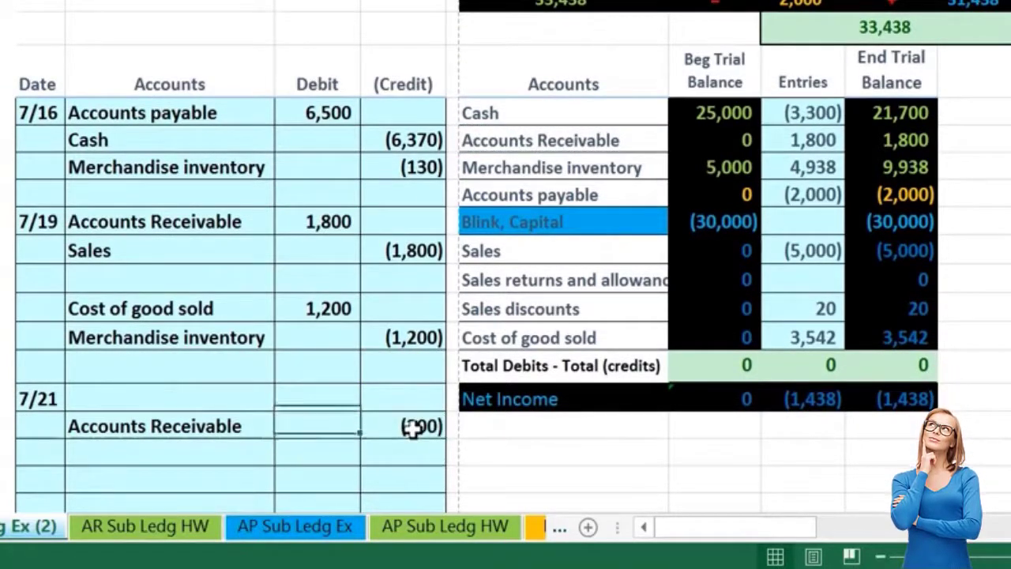
{"action": "type", "text": "=-"}
{"action": "left_click", "coordinate": [413, 427]}
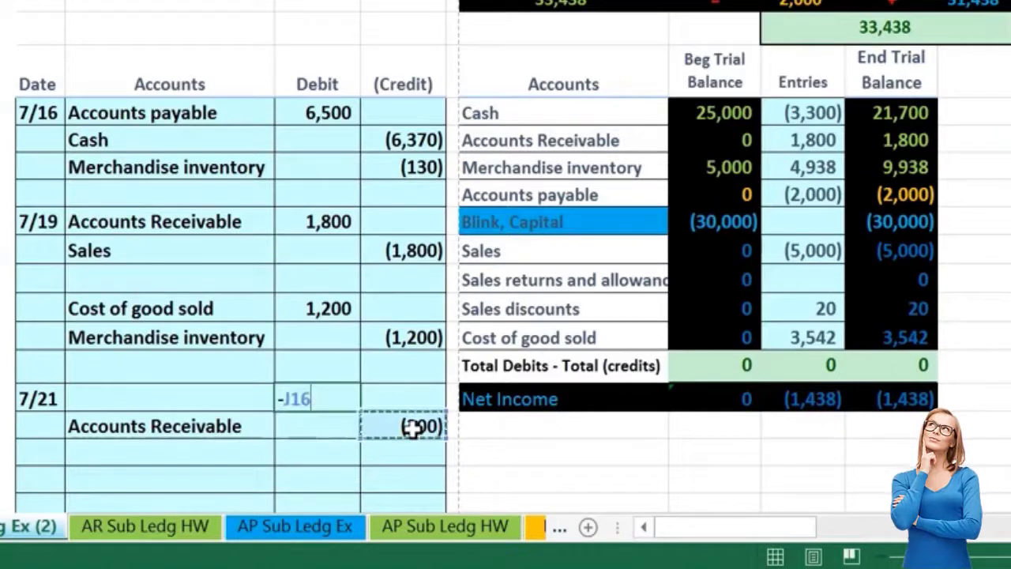
{"action": "key", "text": "Return"}
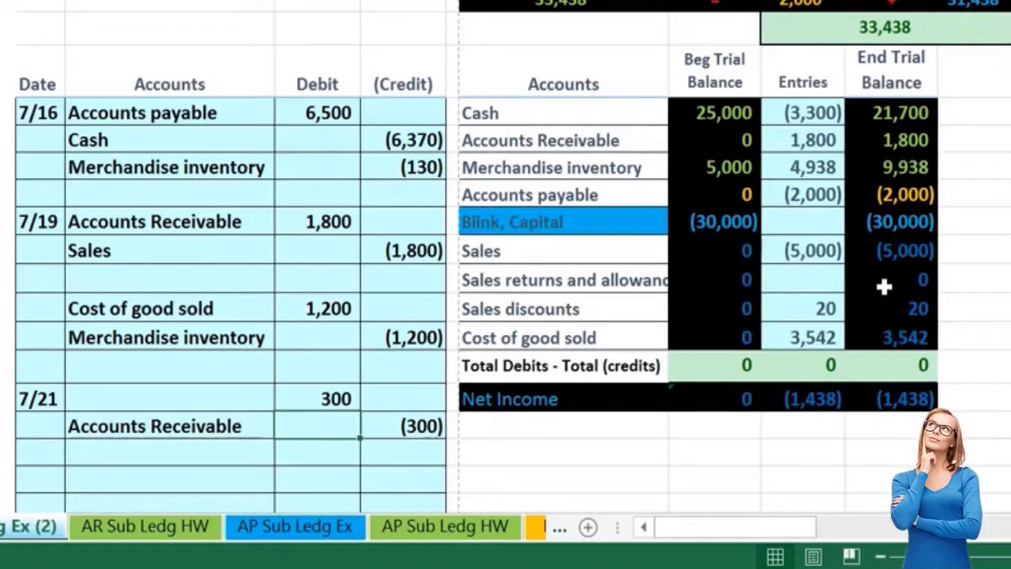
{"action": "left_click", "coordinate": [562, 279]}
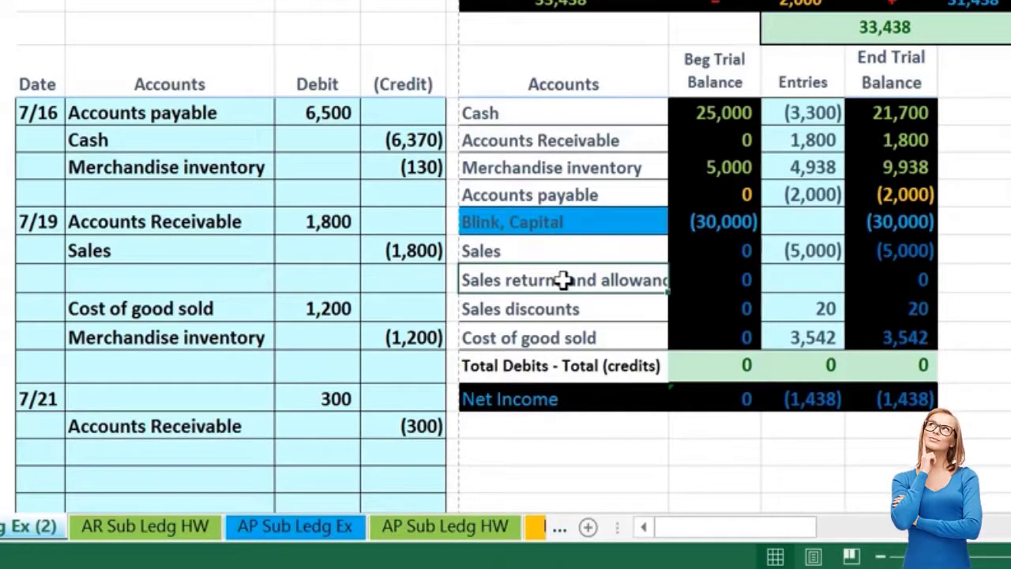
Step: Label the 7/21 debit line 'Sales returns and allowances', pasted as a value
{"action": "right_click", "coordinate": [563, 279]}
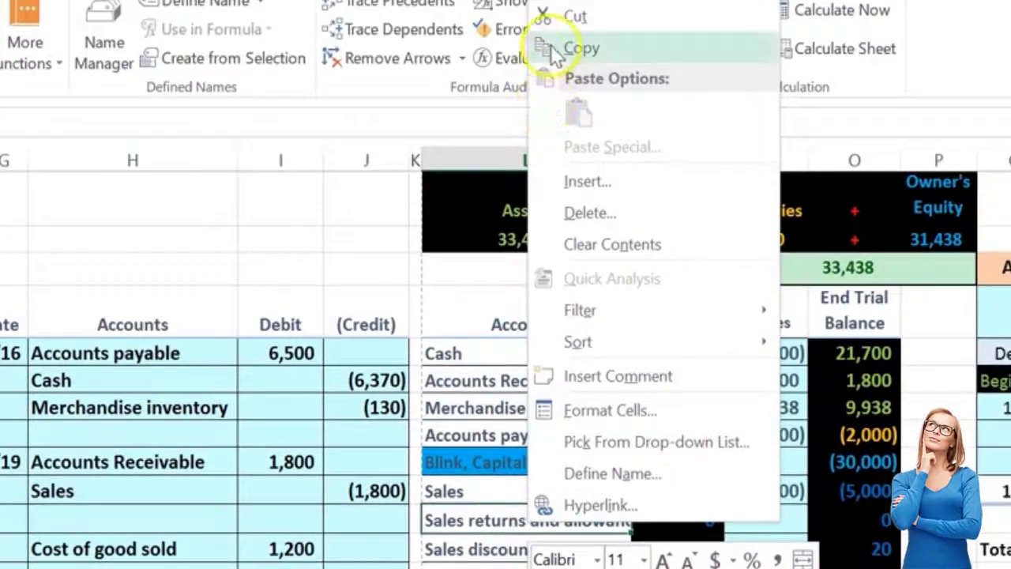
{"action": "left_click", "coordinate": [557, 49]}
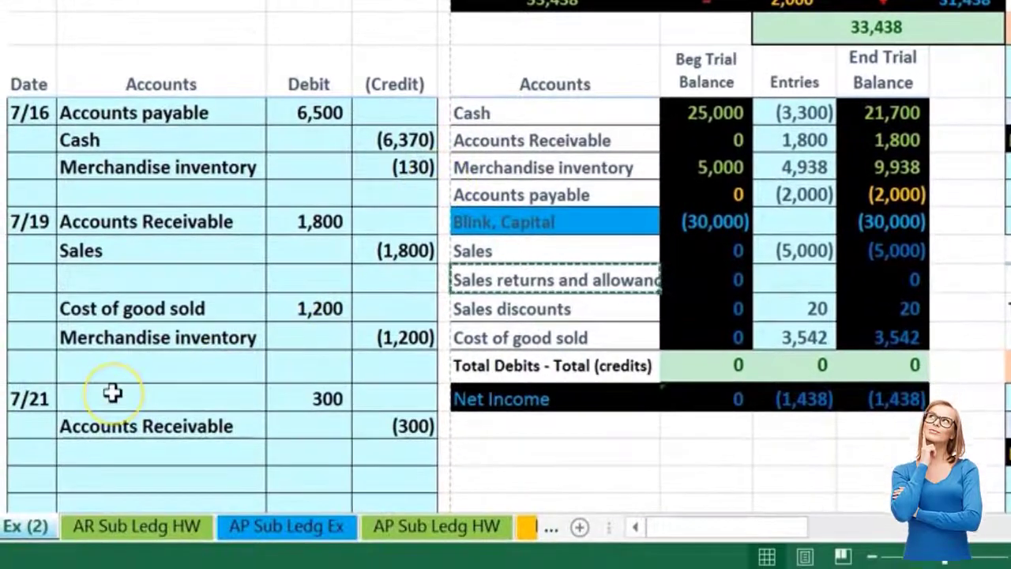
{"action": "left_click", "coordinate": [113, 393]}
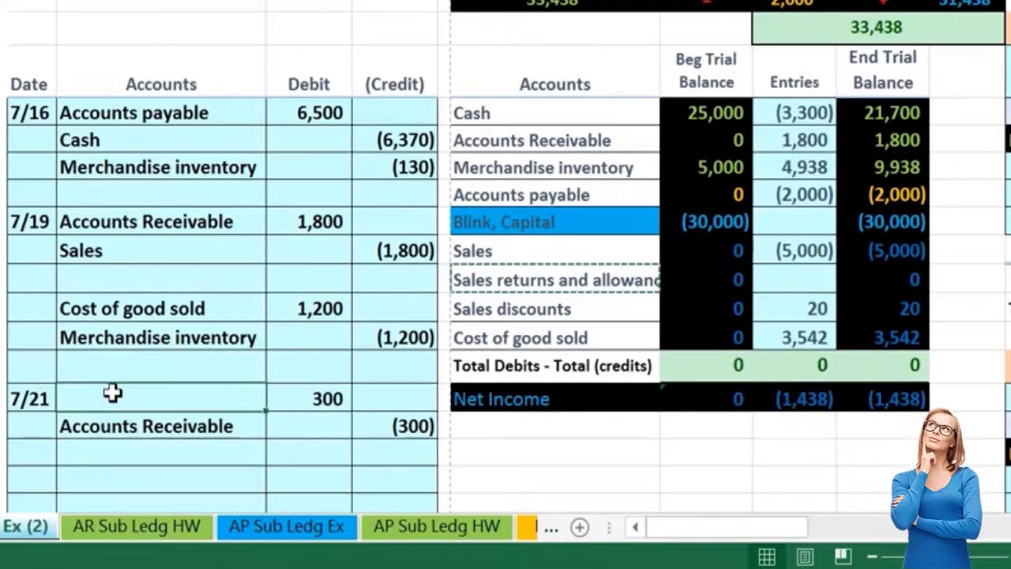
{"action": "right_click", "coordinate": [109, 395]}
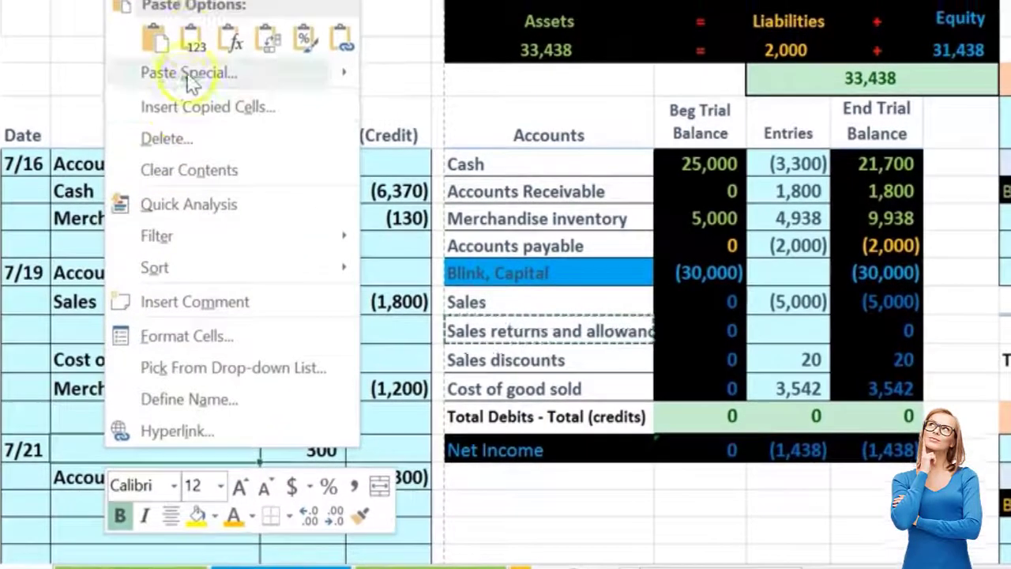
{"action": "left_click", "coordinate": [199, 4]}
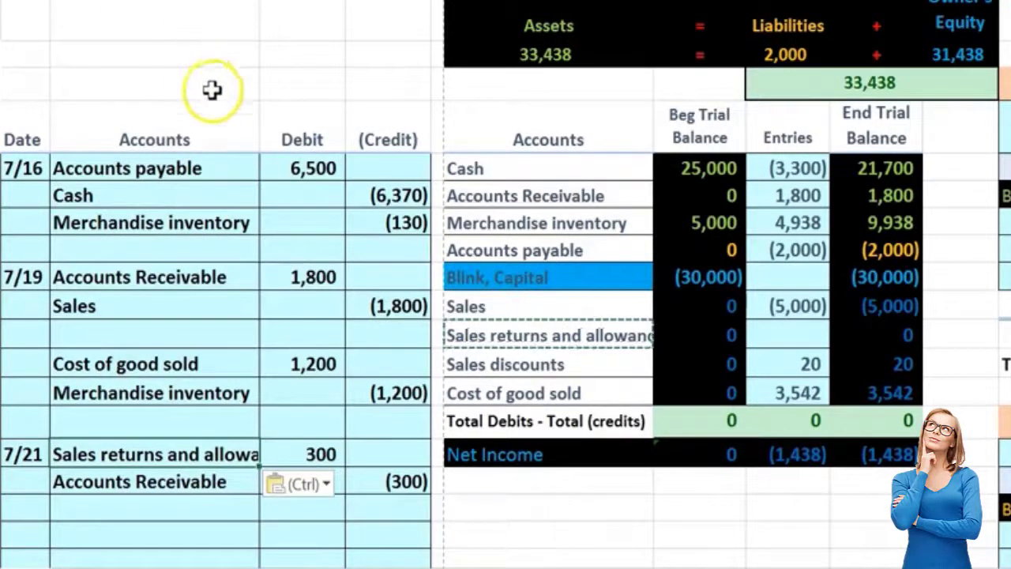
Step: Link the Sales returns and allowances Entries cell to the 7/21 debit with =I15, showing 300
{"action": "left_click", "coordinate": [774, 336]}
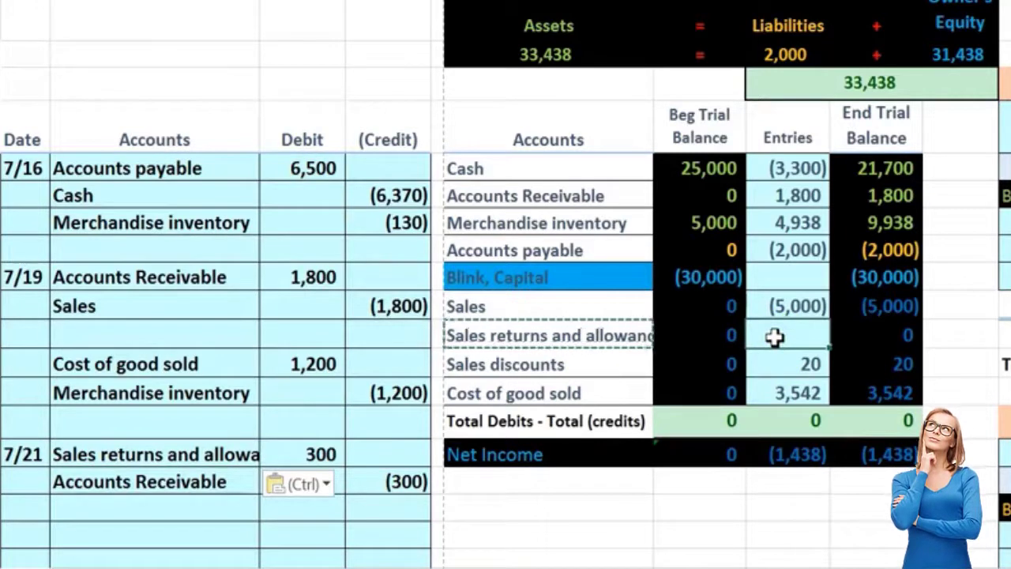
{"action": "type", "text": "="}
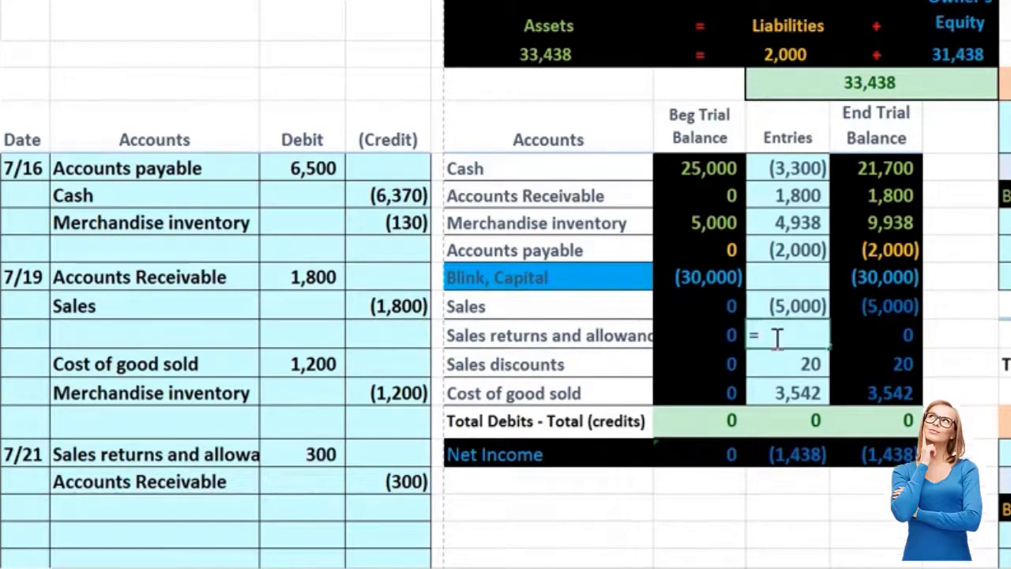
{"action": "left_click", "coordinate": [307, 455]}
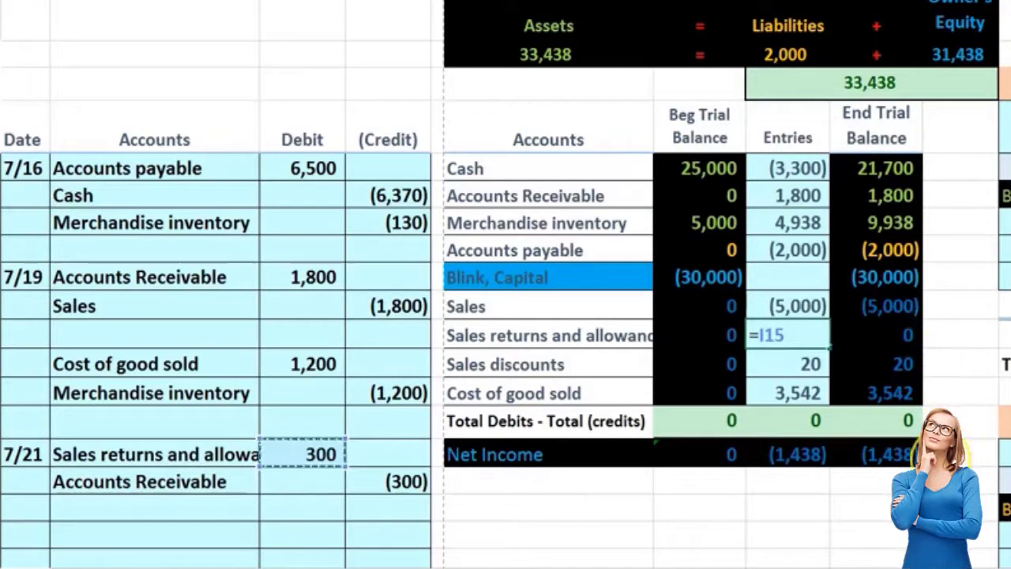
{"action": "key", "text": "Return"}
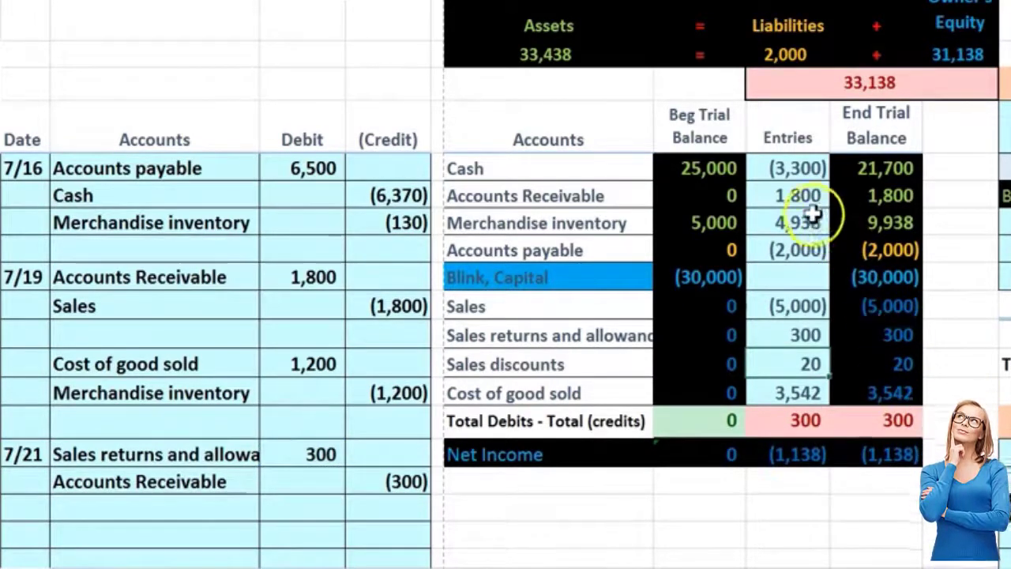
Step: Append +J16 to the Accounts Receivable Entries formula, making it 1,500, then move to the AR ledger
{"action": "left_click", "coordinate": [792, 197]}
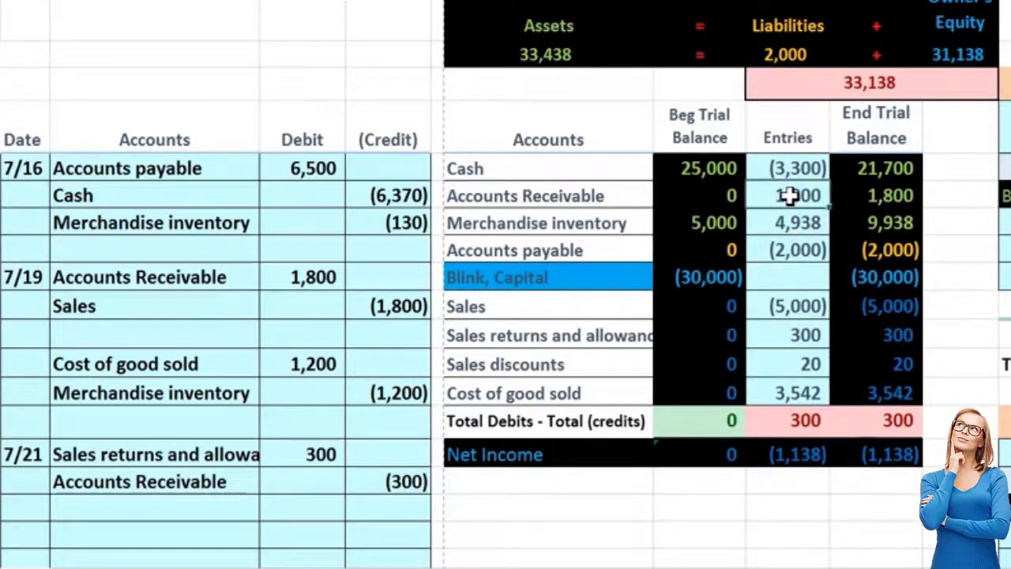
{"action": "double_click", "coordinate": [790, 196]}
{"action": "left_click", "coordinate": [855, 197]}
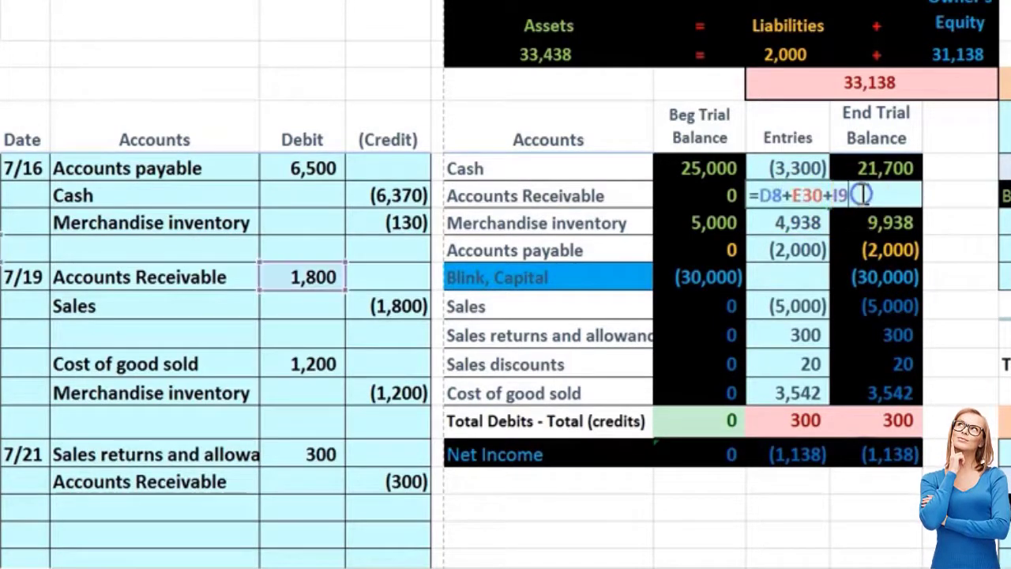
{"action": "type", "text": "+"}
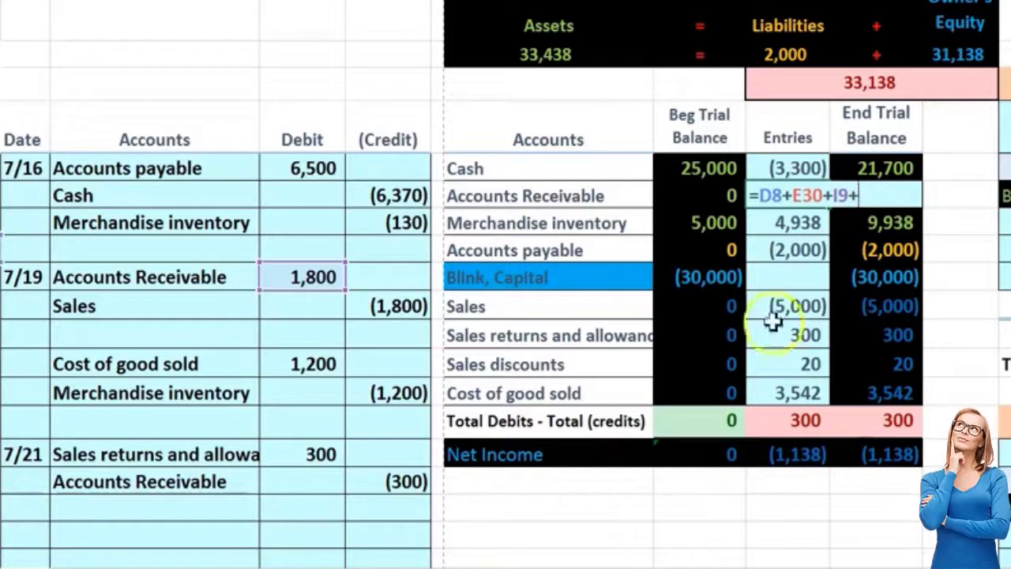
{"action": "left_click", "coordinate": [406, 480]}
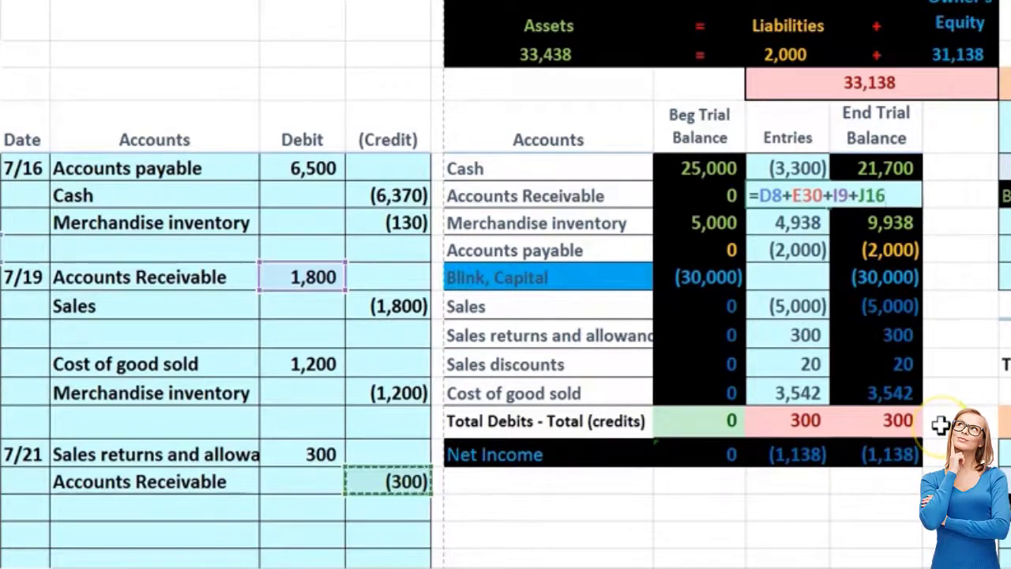
{"action": "key", "text": "Return"}
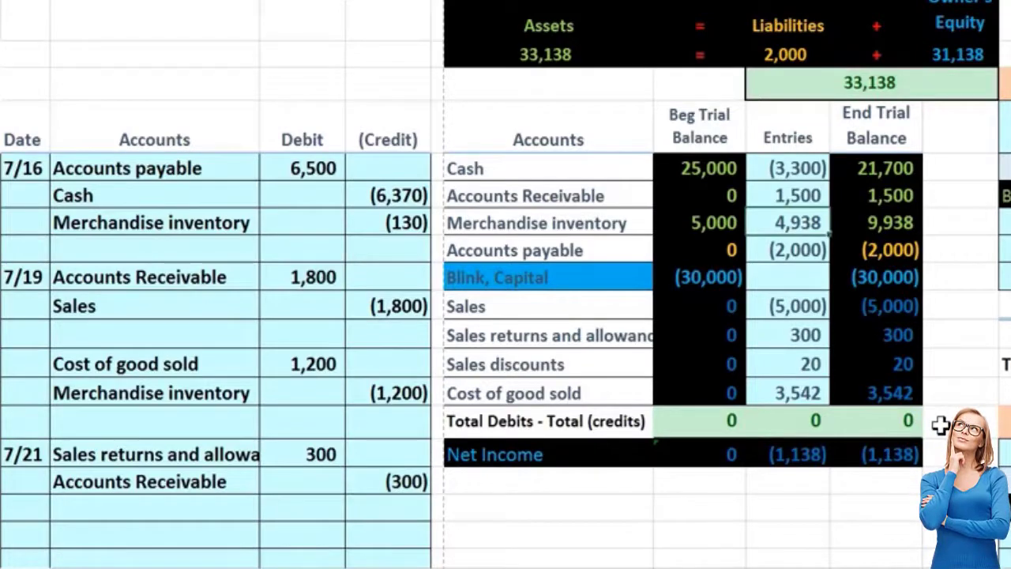
{"action": "scroll", "coordinate": [940, 424], "scroll_direction": "right", "scroll_amount": 5}
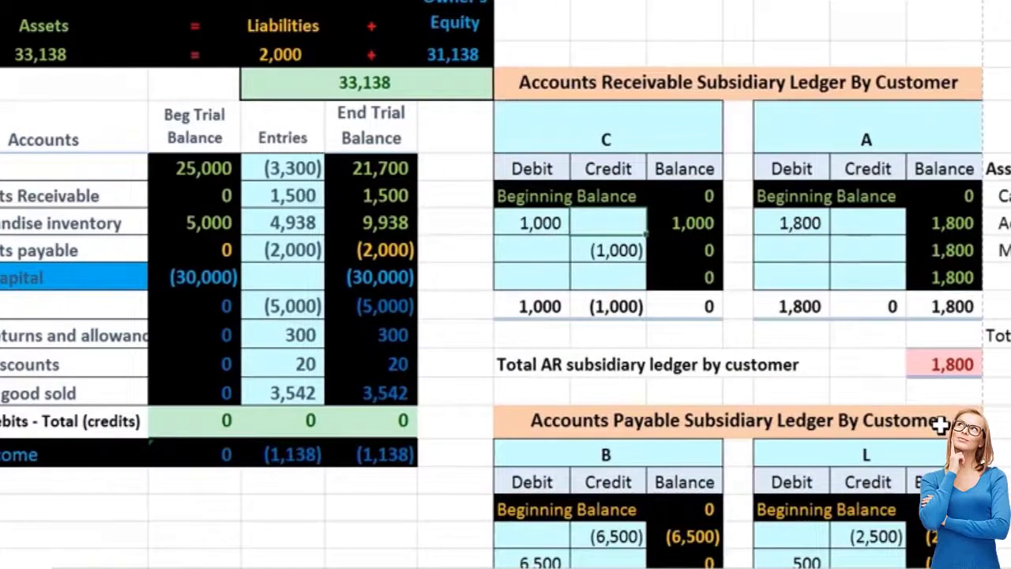
{"action": "left_click", "coordinate": [869, 250]}
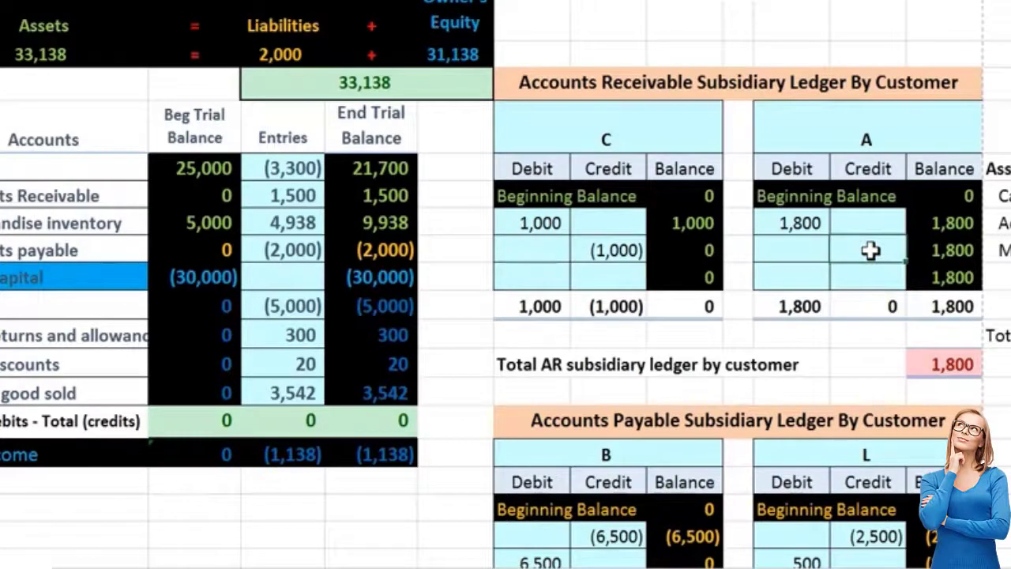